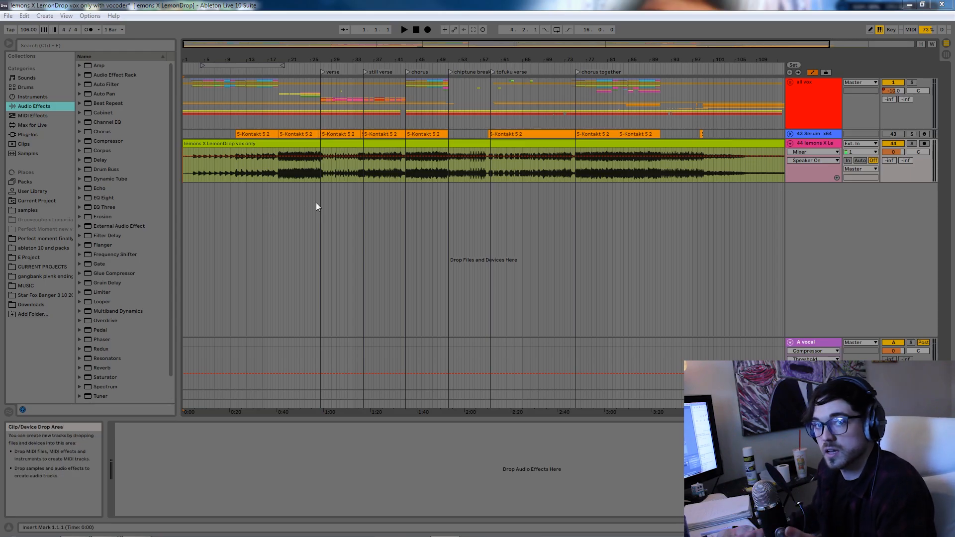
Show the all vox track's effect chain in Device View and bring the browser window onto the screen
click(711, 147)
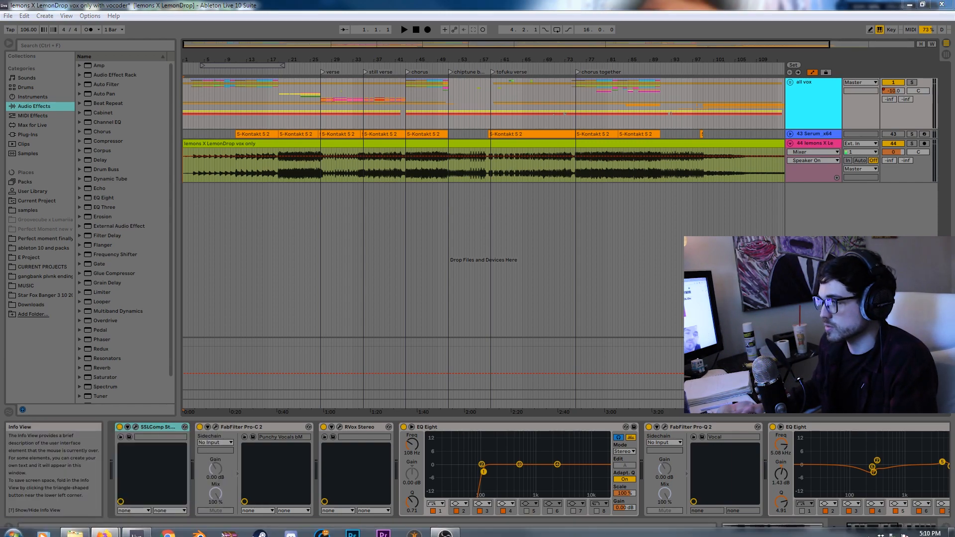
drag(954, 15, 345, 83)
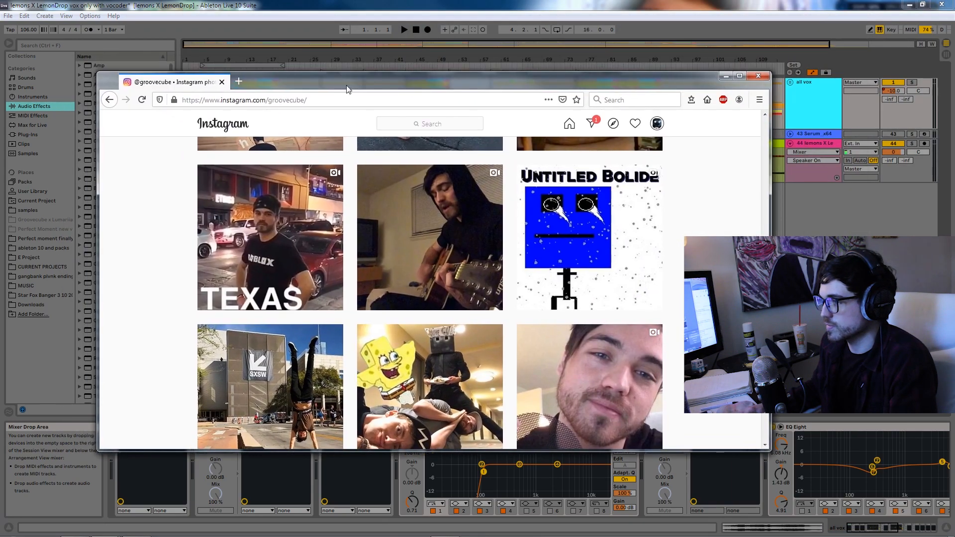
Scroll the Instagram profile grid and open the guitar video post
scroll(430, 293, up, 1)
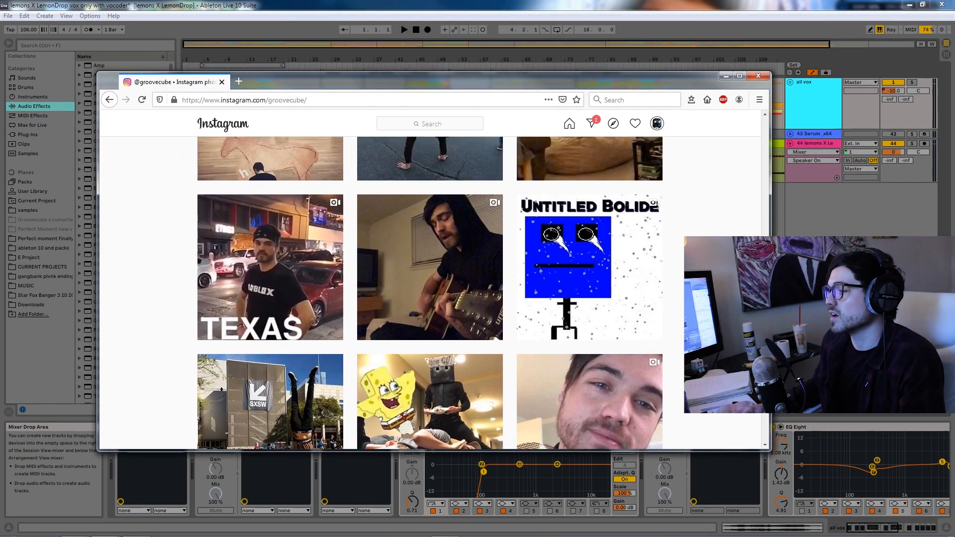
scroll(430, 293, down, 5)
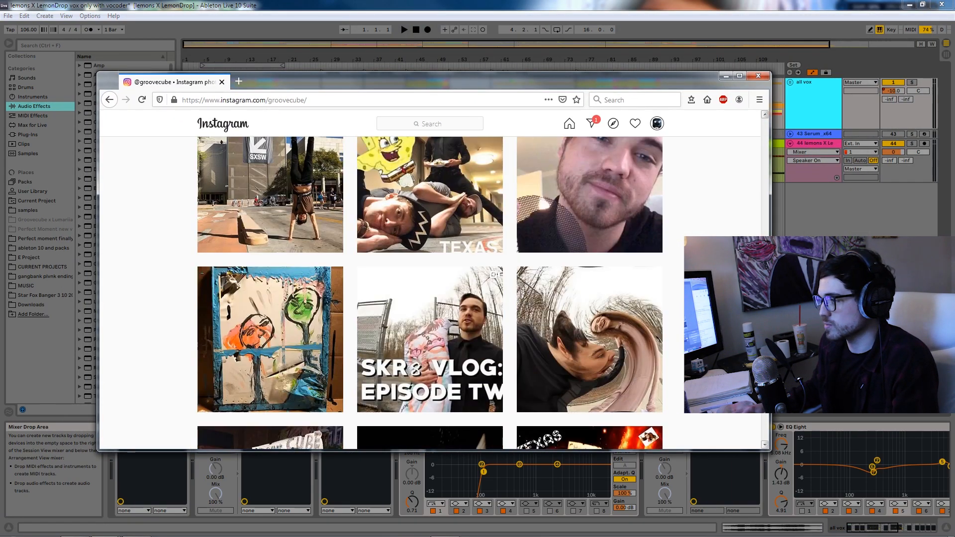
scroll(429, 293, up, 3)
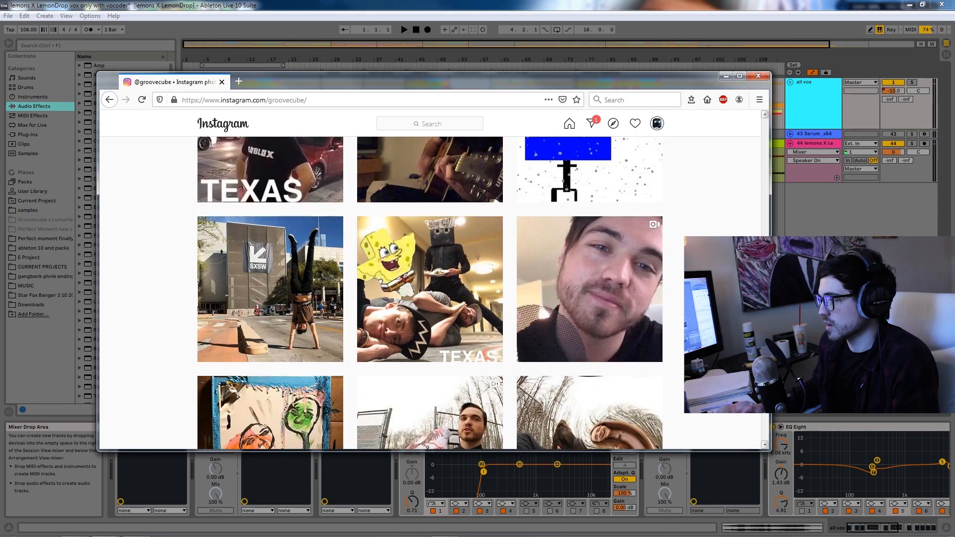
scroll(430, 293, up, 3)
click(447, 278)
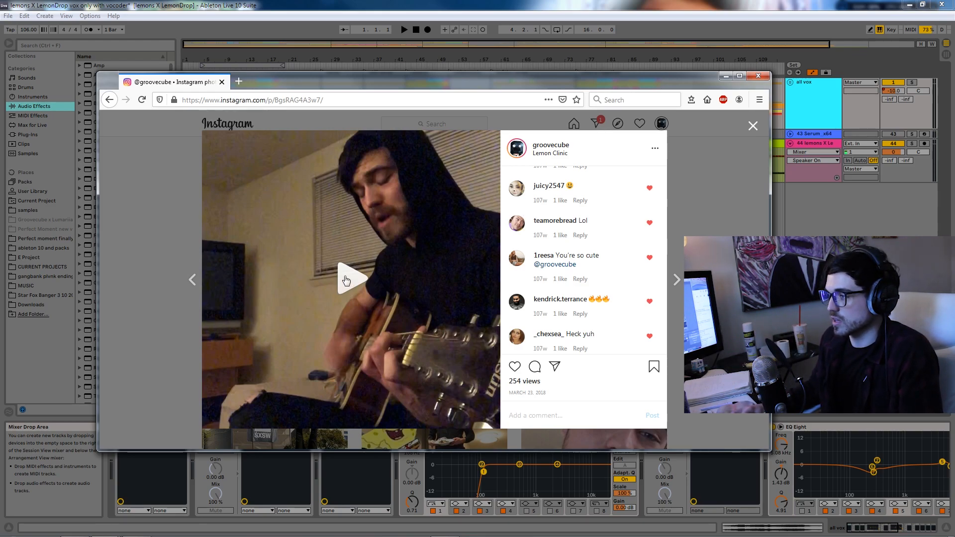
Play and pause the guitar video, then zoom Ableton onto the opening vocal clips and select the first
click(346, 280)
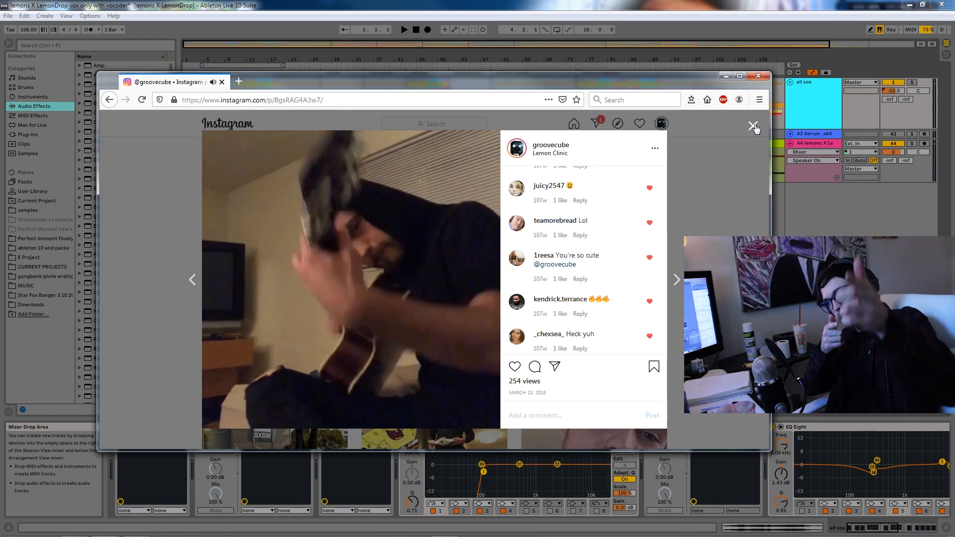
click(436, 352)
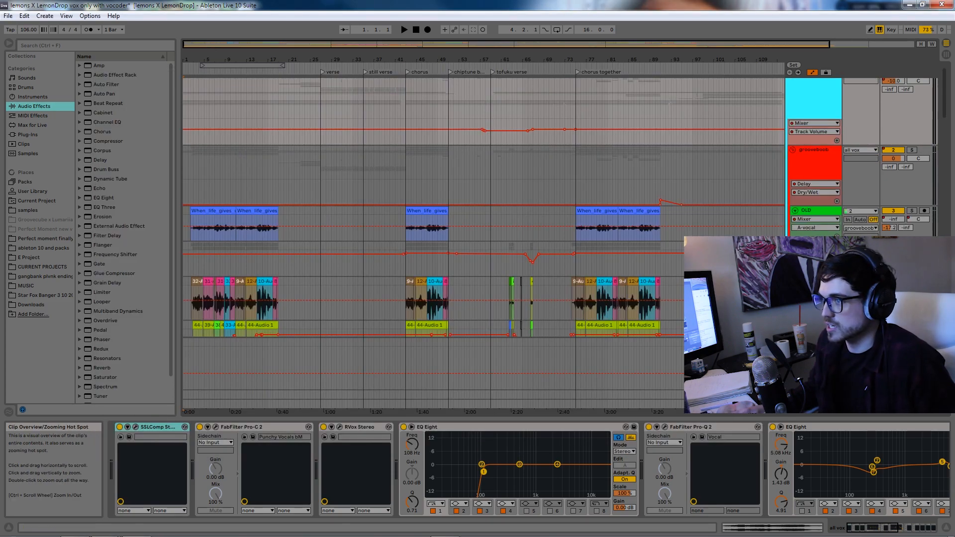
drag(211, 44, 298, 99)
click(294, 210)
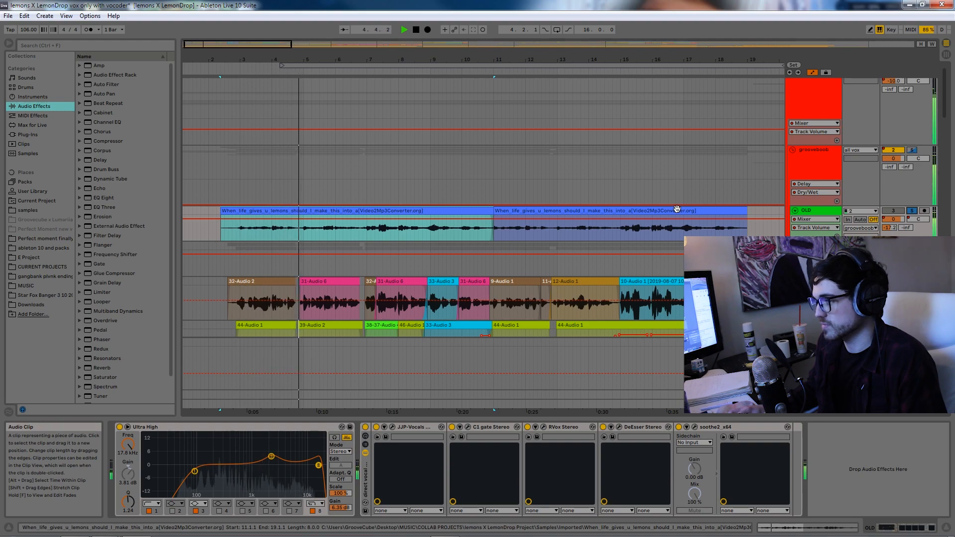
Stop playback, undo to restore OLD's volume automation, and play from 6.2.4
key(space)
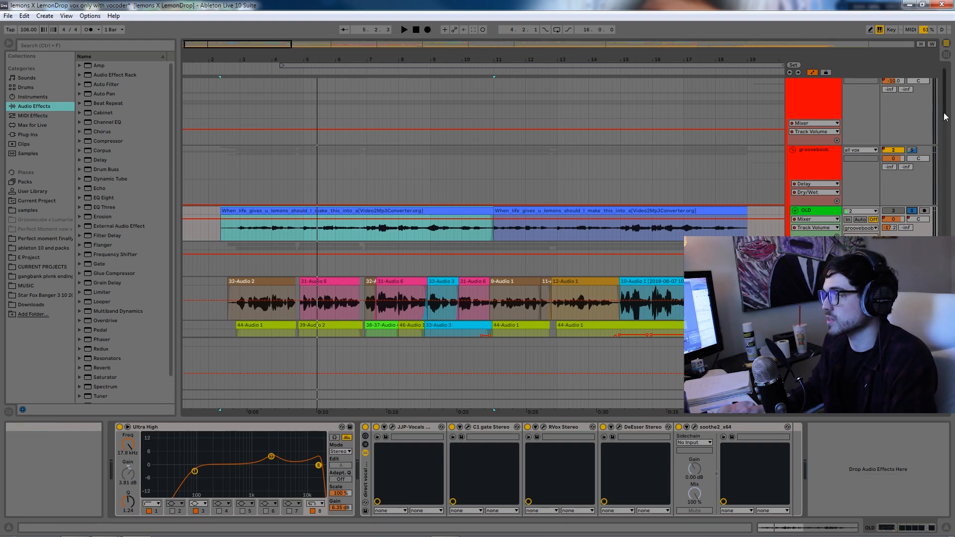
drag(944, 117, 944, 124)
click(24, 16)
click(30, 27)
drag(501, 59, 501, 82)
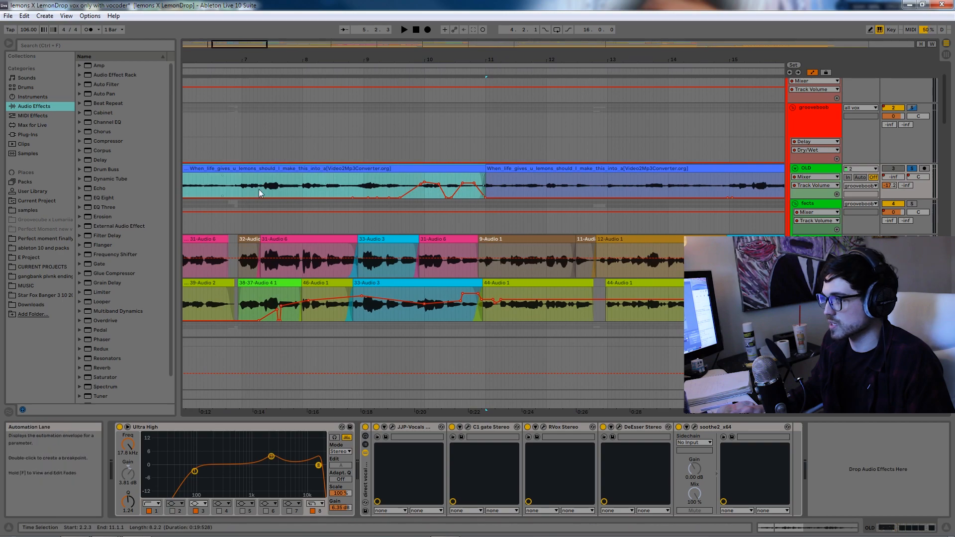
click(208, 188)
key(space)
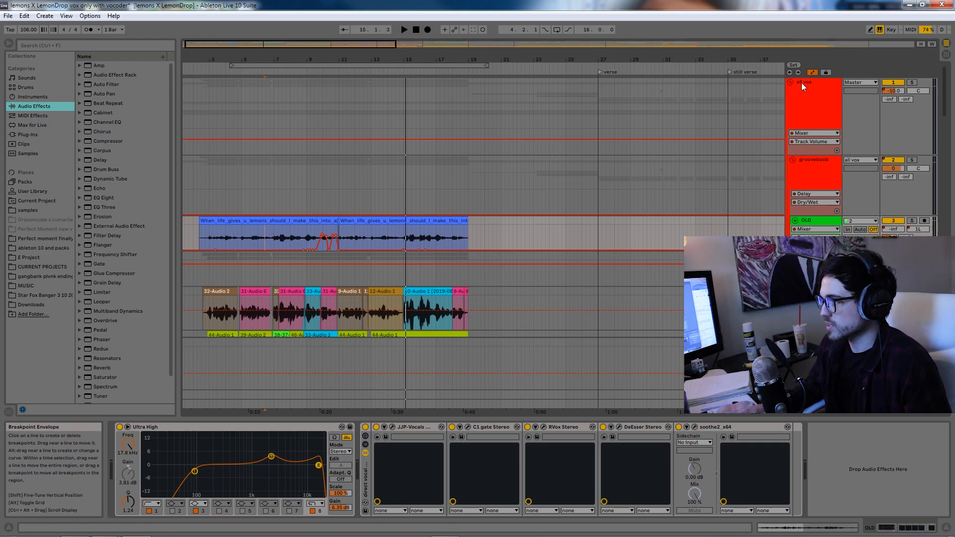
Show the all vox track's devices and zoom the timeline to roughly bars 2–17
click(810, 99)
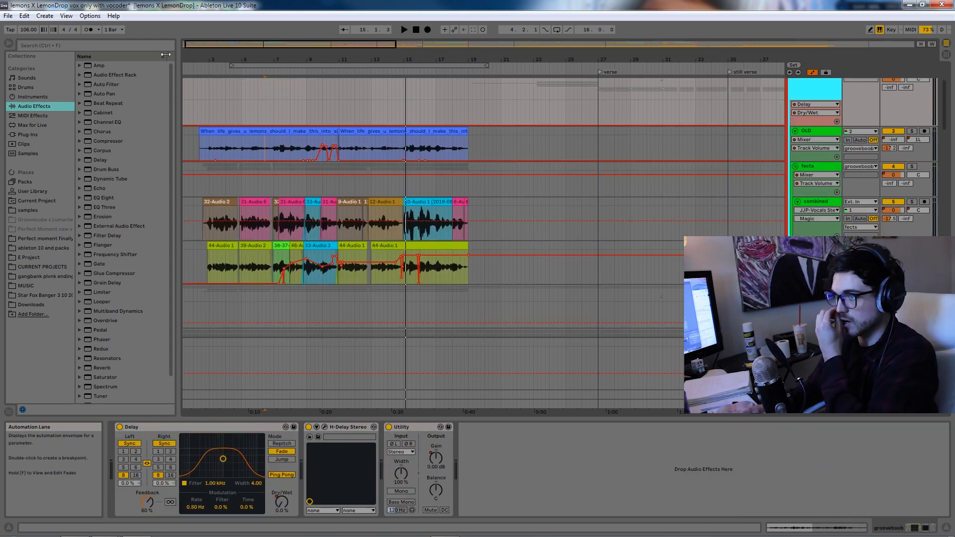
drag(219, 44, 184, 39)
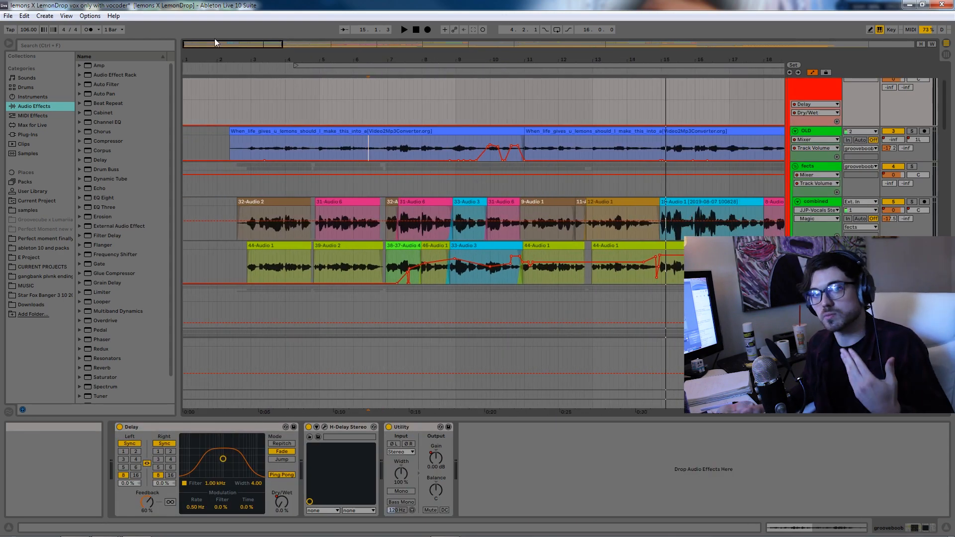
scroll(298, 127, down, 1)
drag(258, 55, 258, 45)
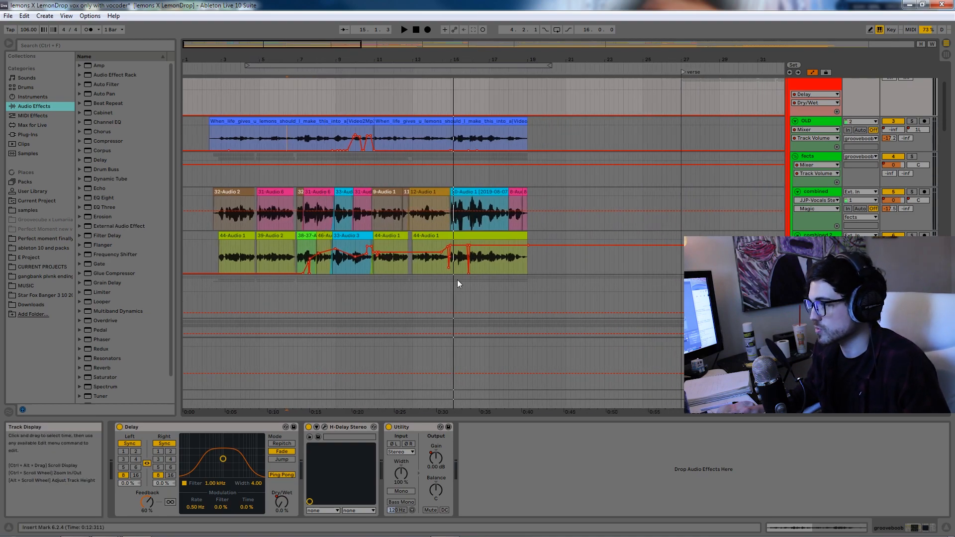
scroll(625, 282, down, 3)
mouse_move(249, 41)
mouse_down()
mouse_move(212, 45)
mouse_move(247, 34)
mouse_up()
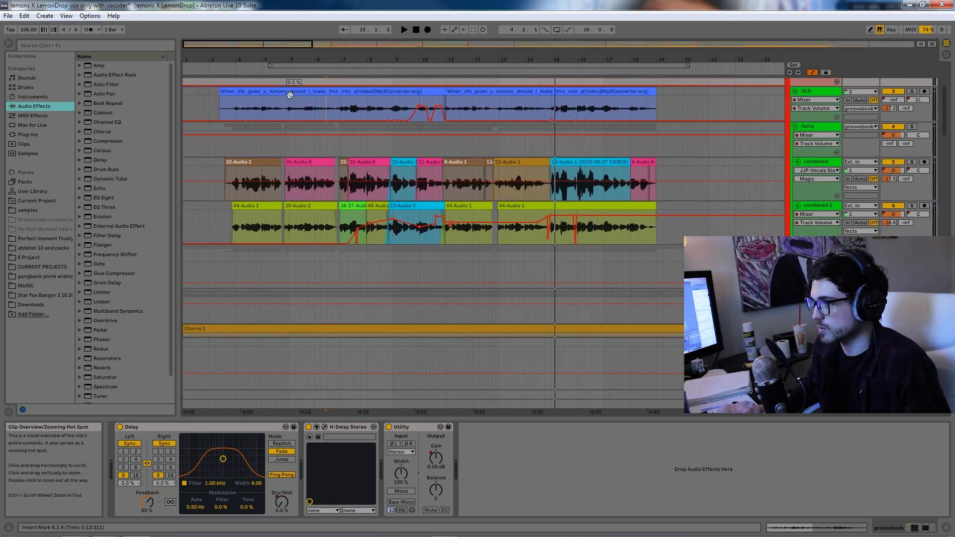
scroll(283, 171, down, 2)
Play the combined track from 2.2.2 and open its Melodyne editor at bars 3–4
click(218, 180)
scroll(218, 180, up, 4)
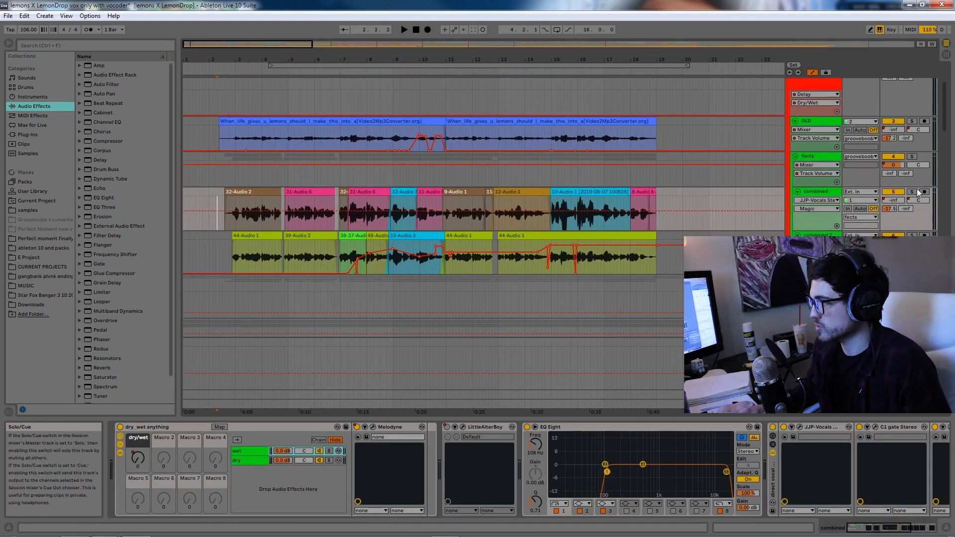
key(space)
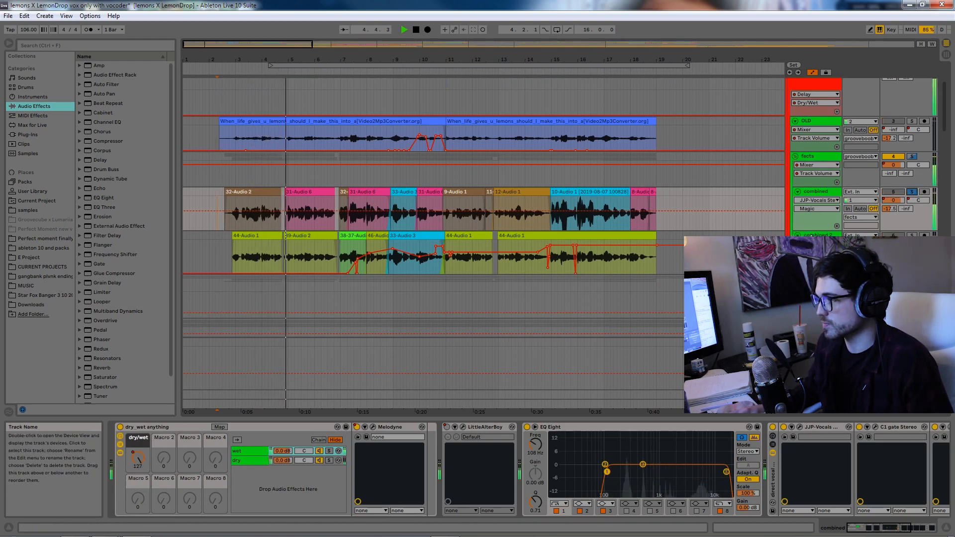
click(817, 235)
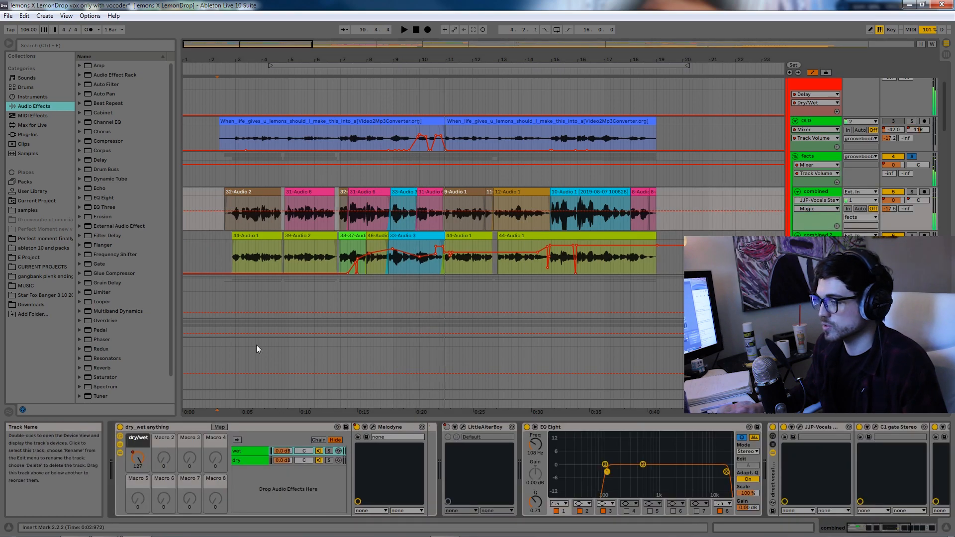
click(374, 426)
click(209, 514)
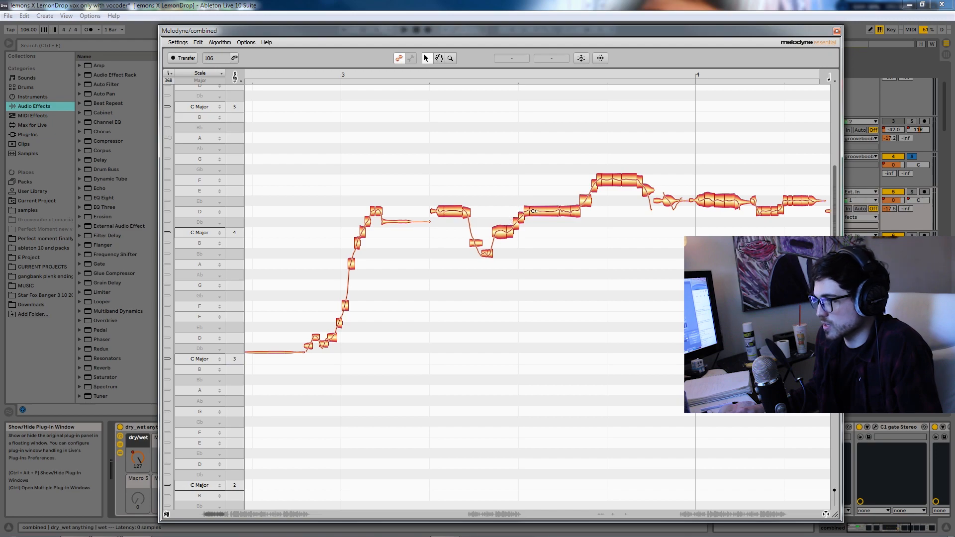
Move the sung note to D4 with 0 cents, then close Melodyne and zoom to the opening bars
drag(544, 217, 546, 198)
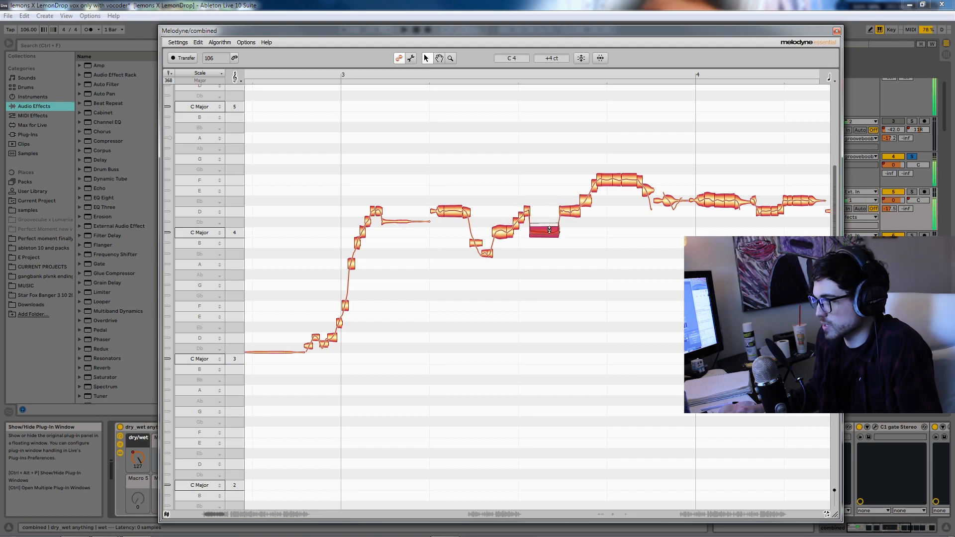
drag(553, 143, 557, 209)
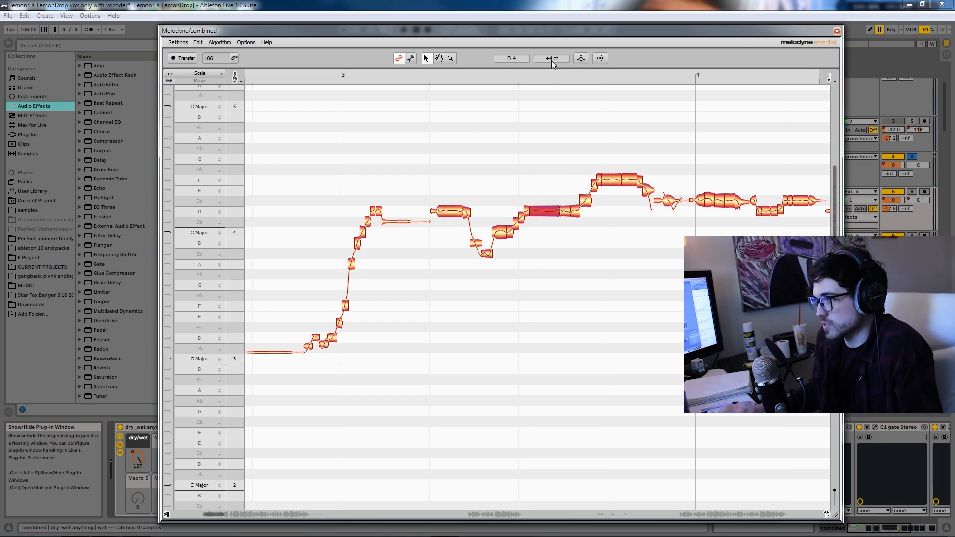
text(0)
key(Return)
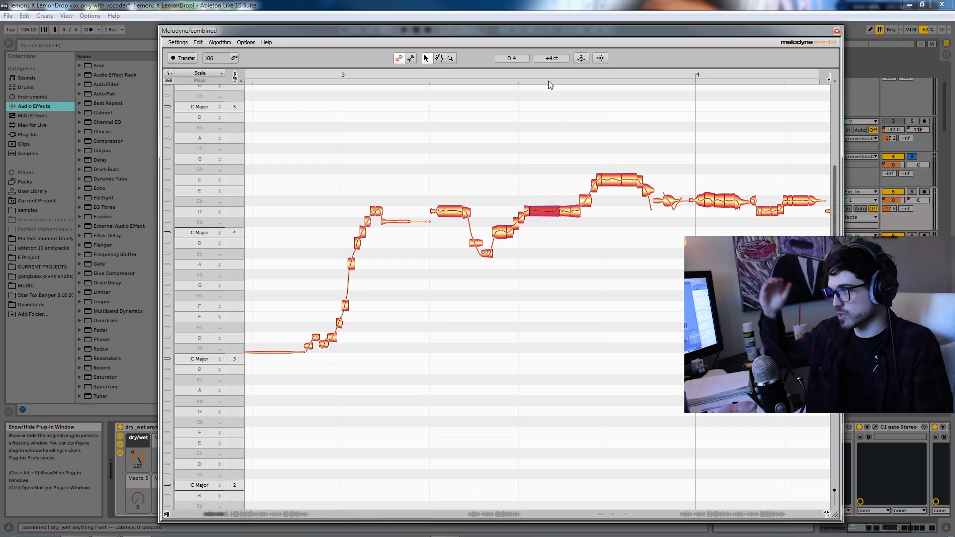
drag(215, 515, 717, 522)
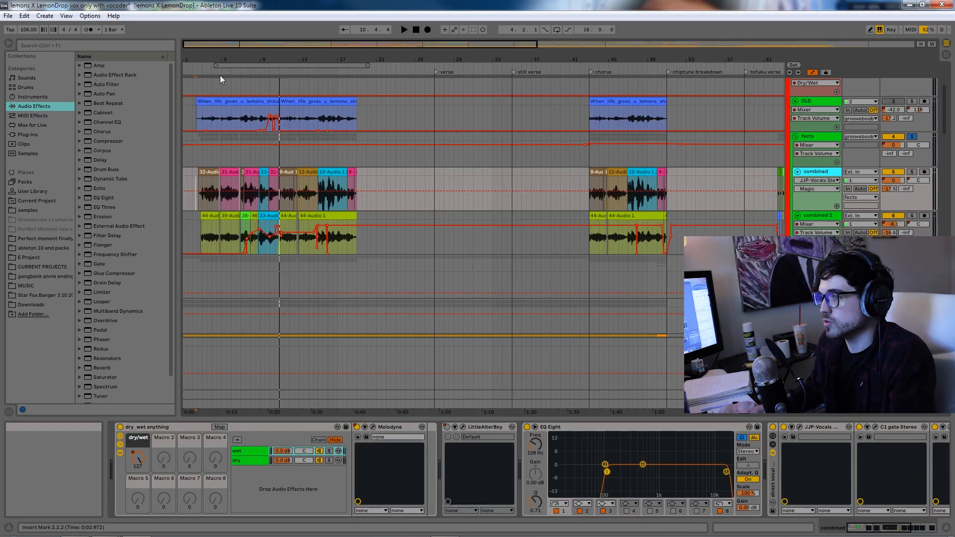
drag(222, 59, 308, 124)
Turn on LittleAlterBoy and check the JJP-Vocals, C1 gate and RVox plug-in windows
click(447, 426)
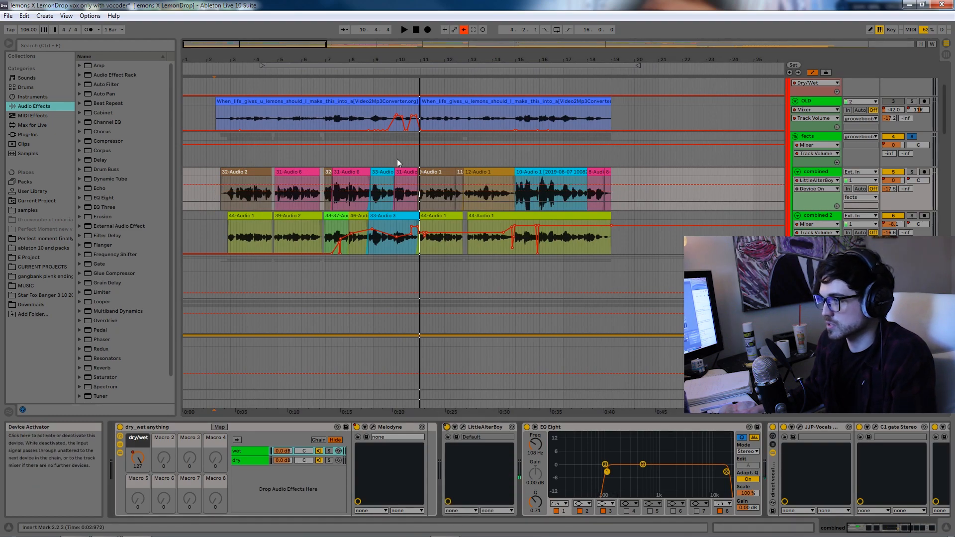
drag(299, 48, 615, 70)
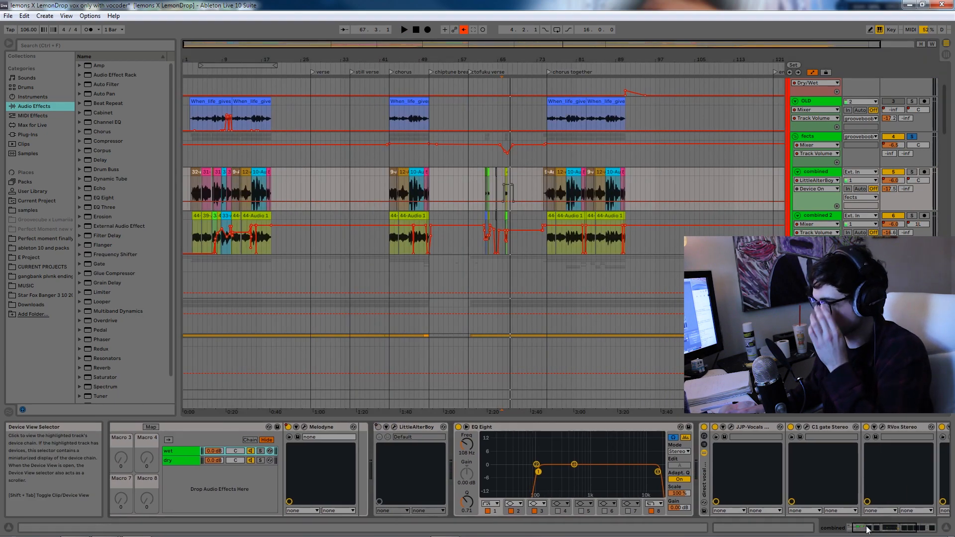
scroll(631, 466, down, 5)
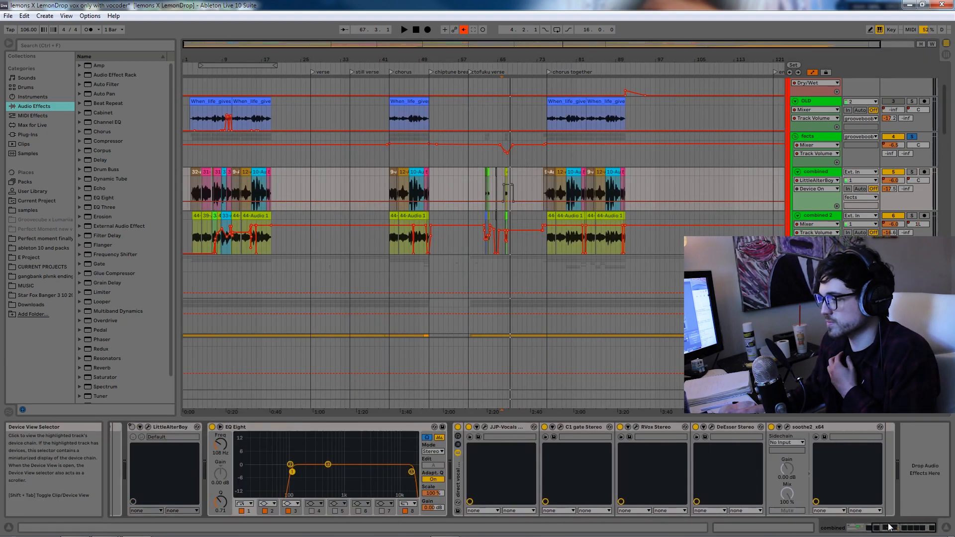
click(484, 427)
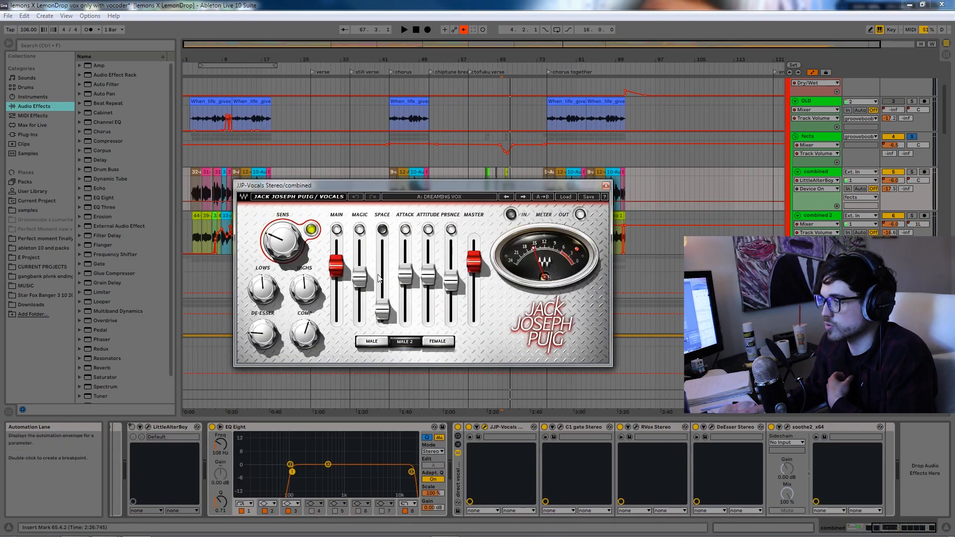
click(561, 427)
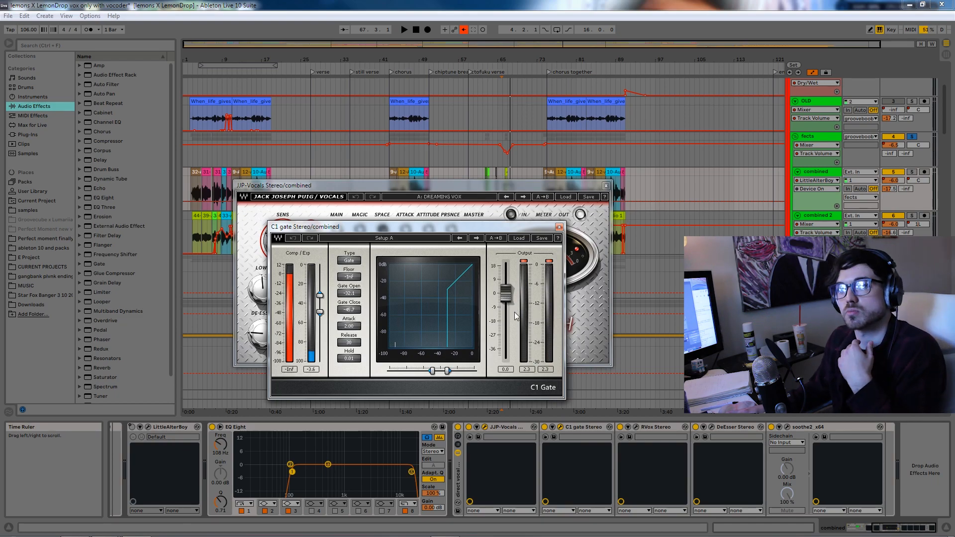
click(636, 427)
drag(297, 272, 241, 233)
click(376, 231)
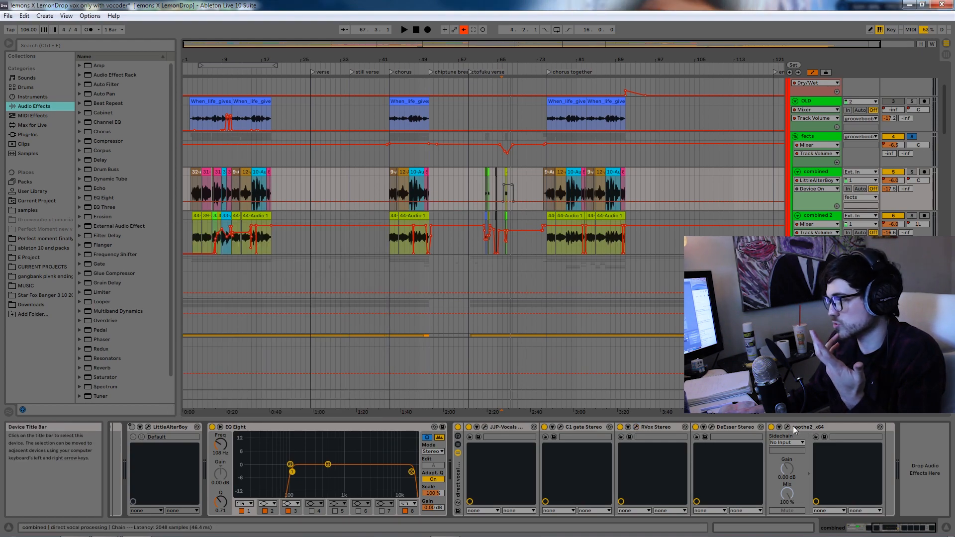
Play from 74.3.1 and set soothe2's depth up to 18.0, then back to about 6.9
click(786, 427)
drag(468, 132, 488, 284)
click(545, 188)
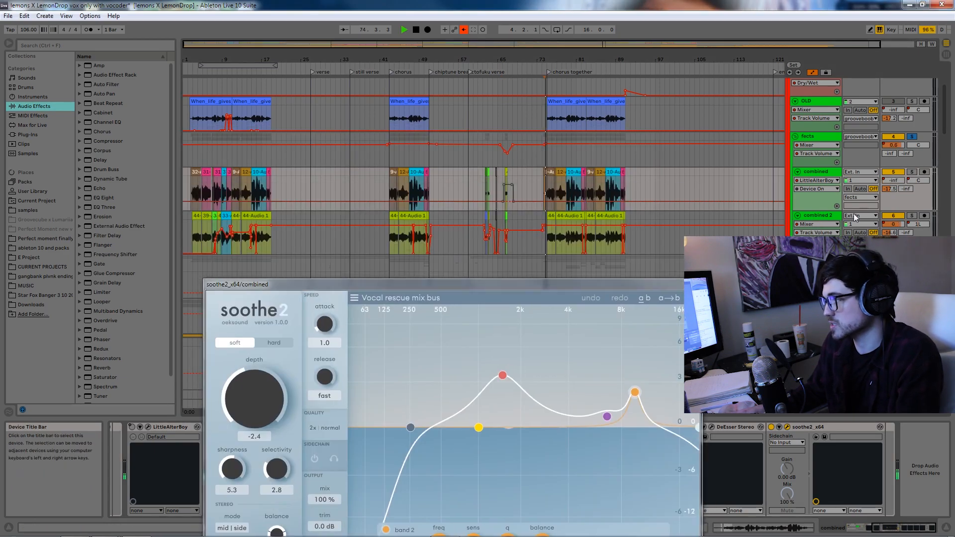
drag(583, 282, 464, 110)
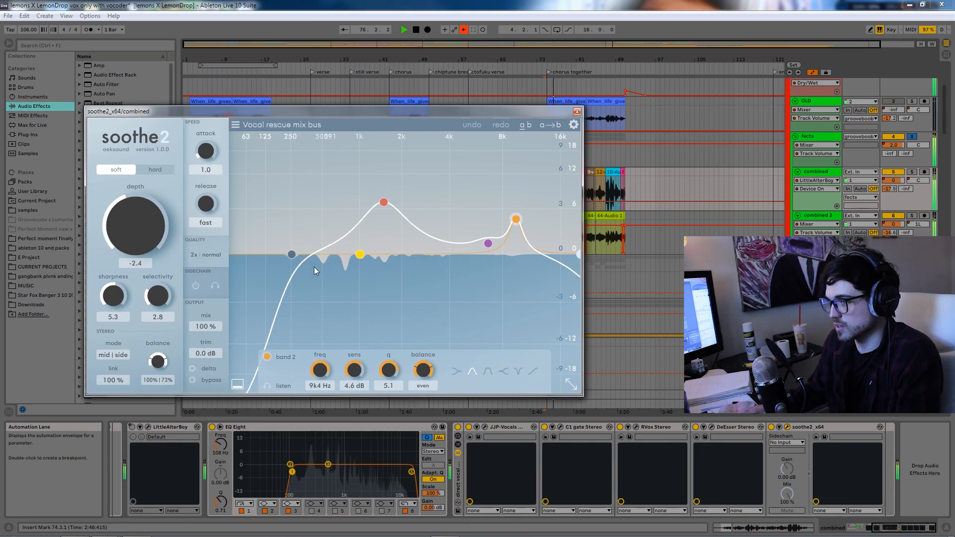
drag(142, 246, 141, 95)
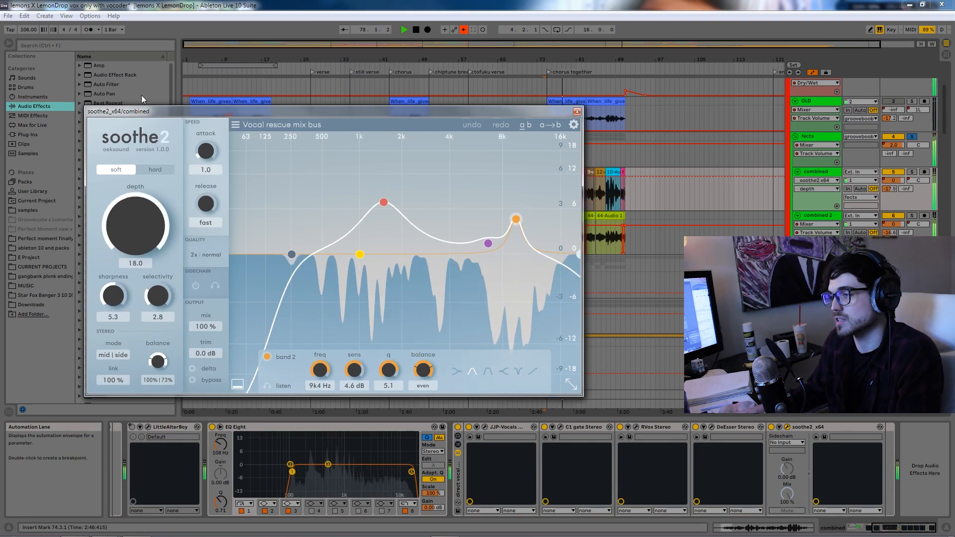
drag(141, 95, 151, 202)
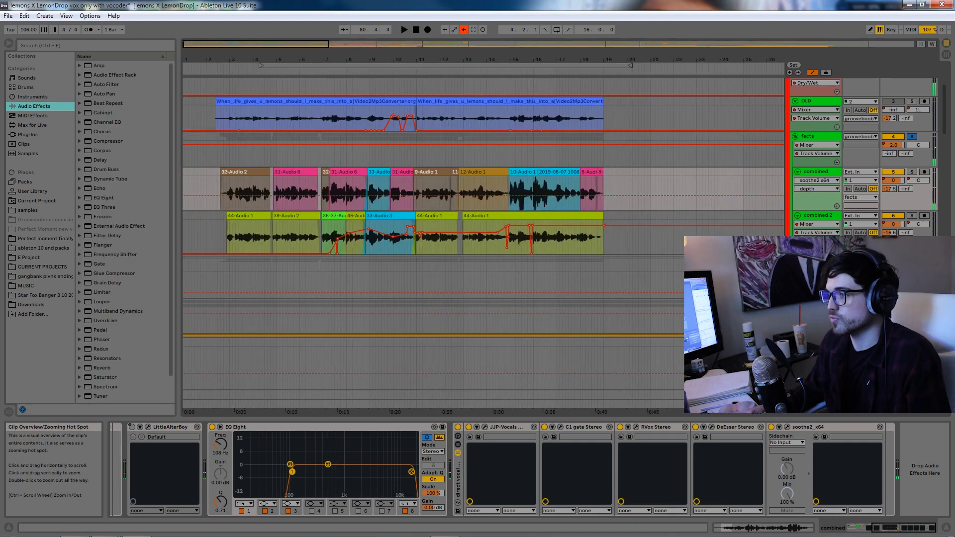
Solo combined 2 and compare MicroShift off versus on, leaving it enabled
click(419, 252)
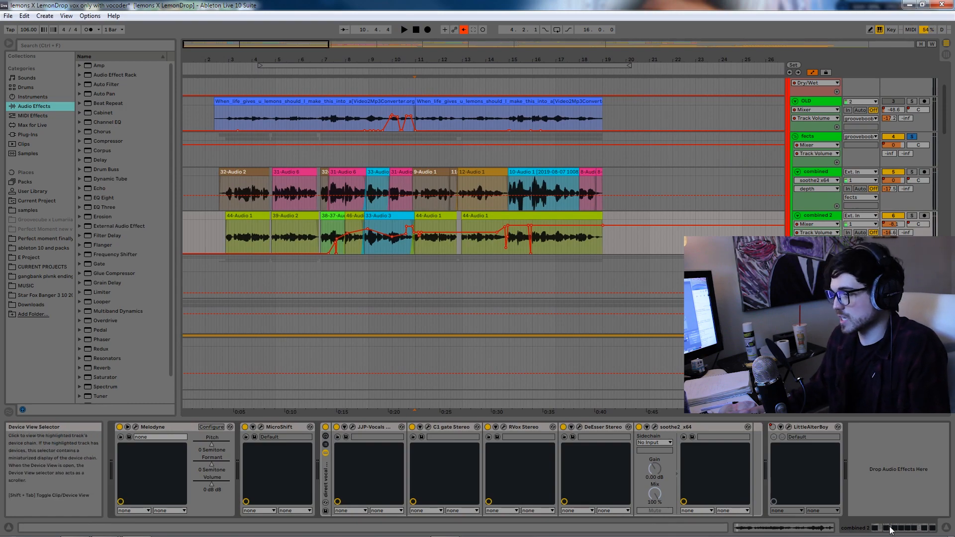
click(261, 427)
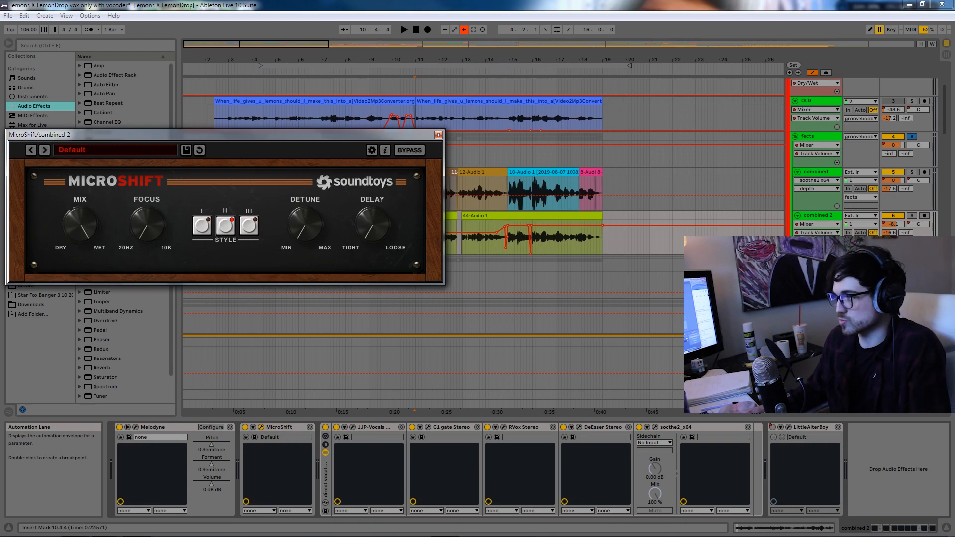
click(910, 217)
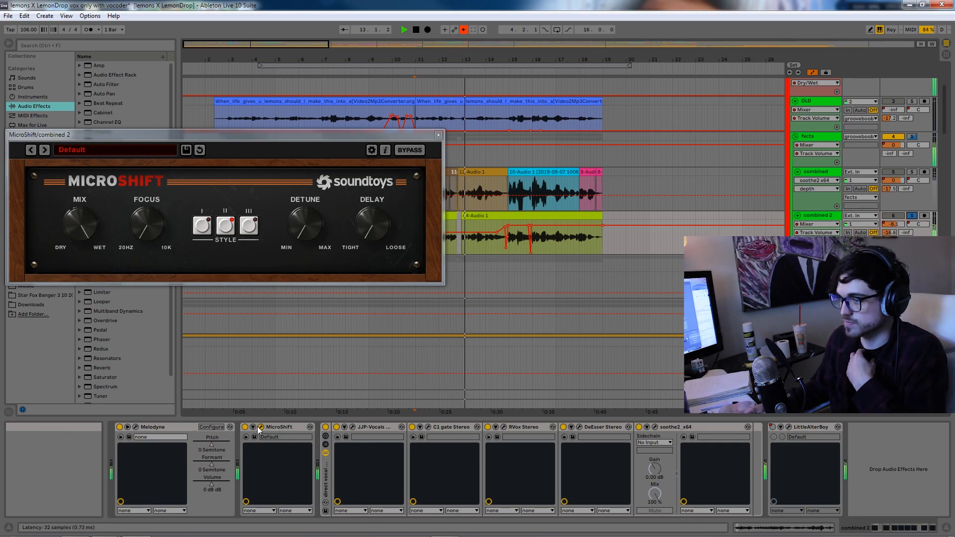
click(246, 428)
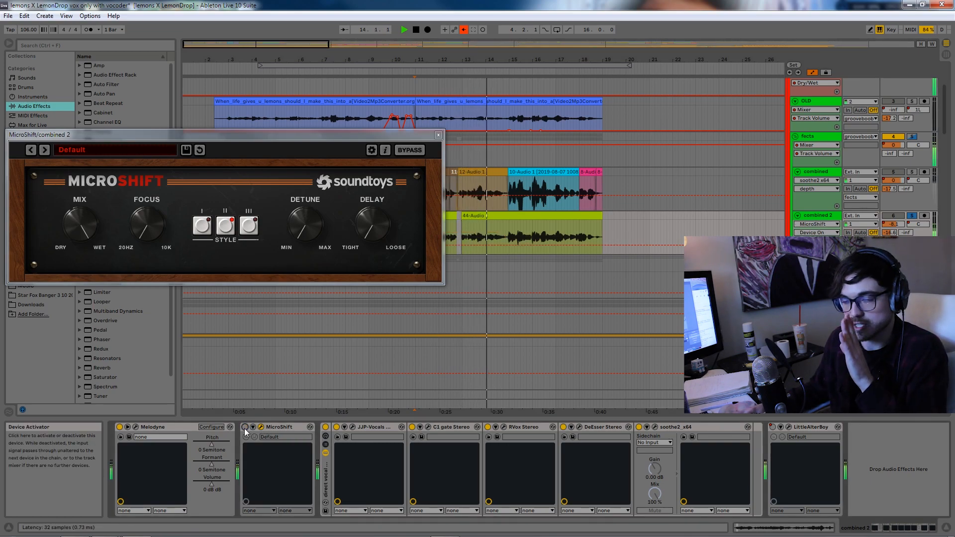
click(246, 428)
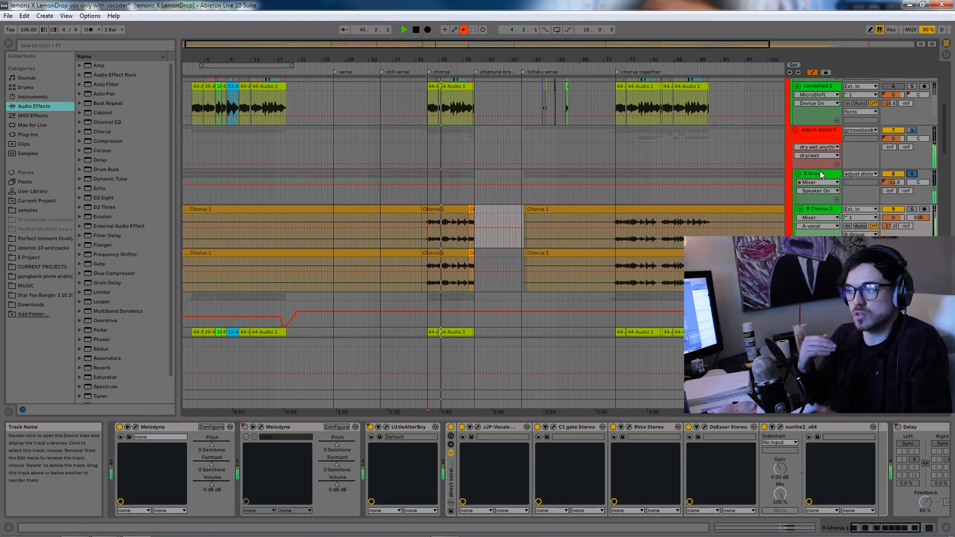
View the 8 Group and 9 Chorus 1 chains, then replay 8 Group from bar 43
click(821, 173)
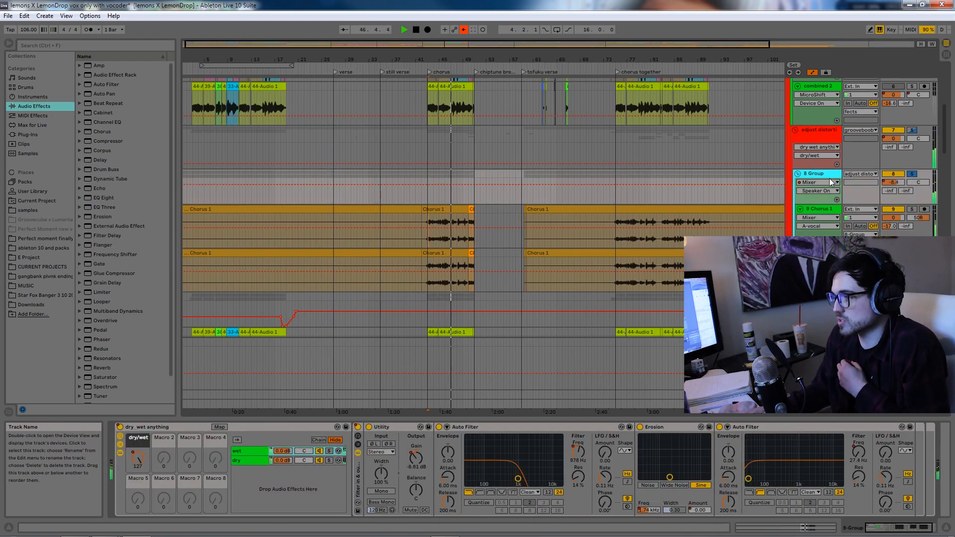
click(826, 209)
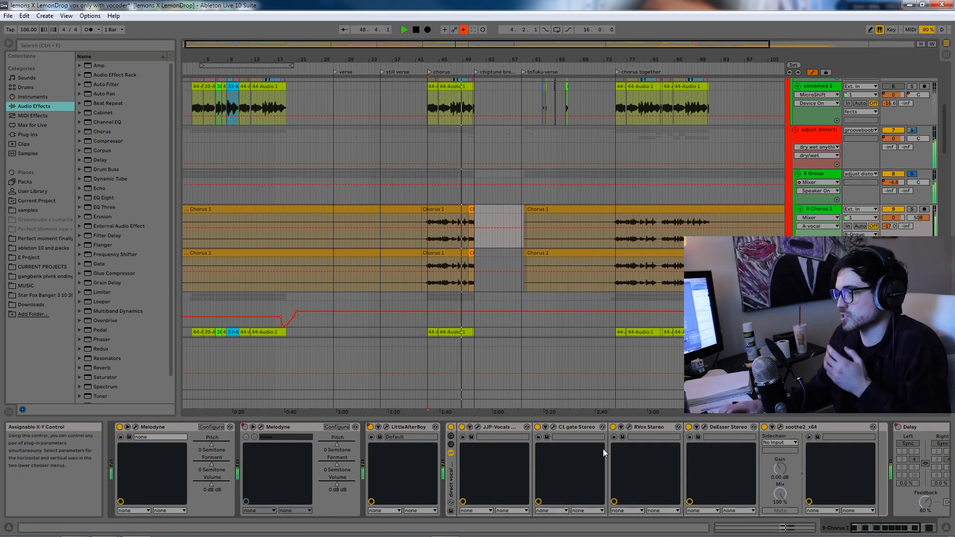
key(Up)
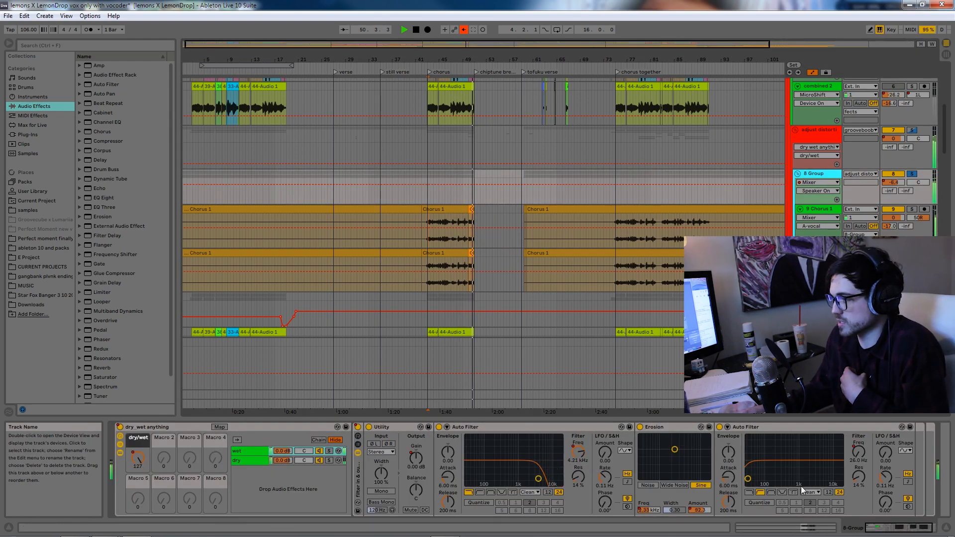
key(space)
key(space)
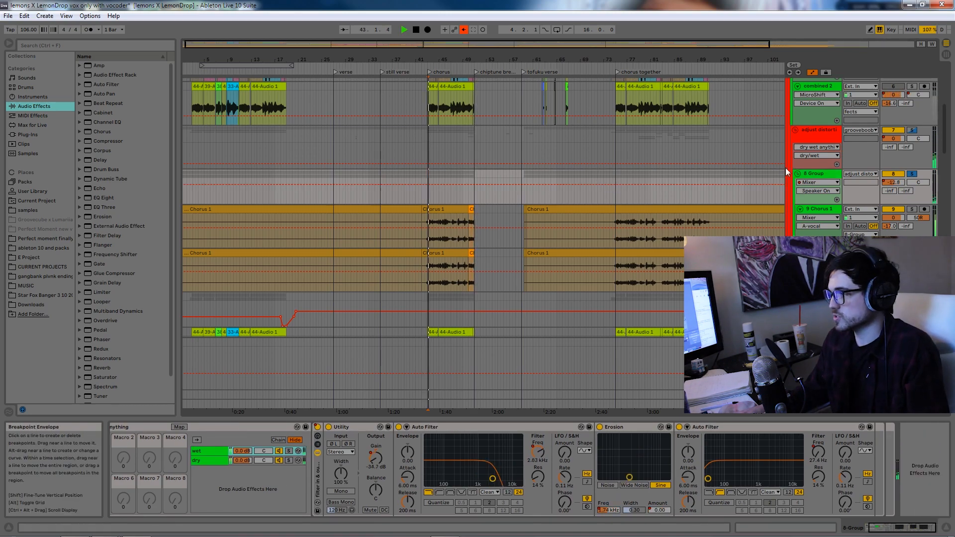
Inspect DevilLoc's settings on the adjust distortion track, close its window and stop playback
click(811, 130)
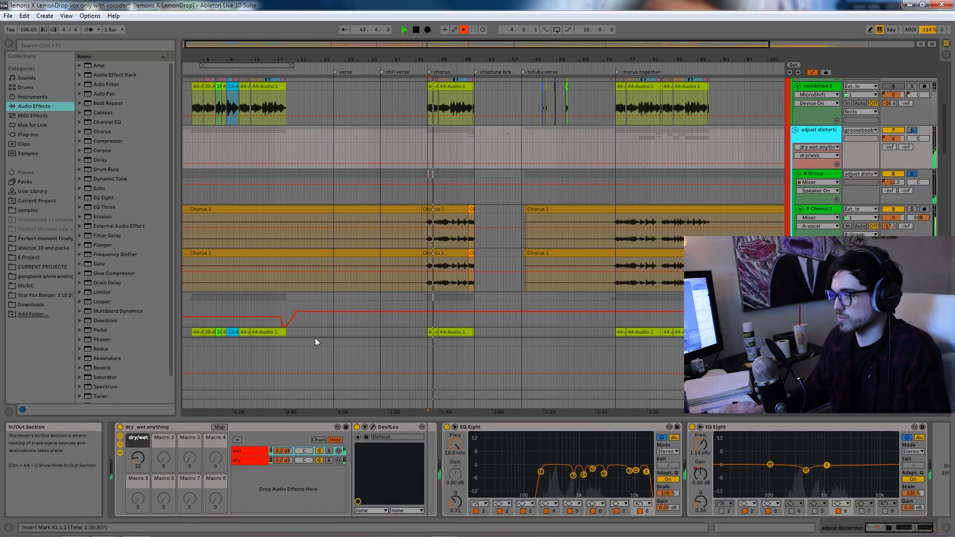
click(374, 427)
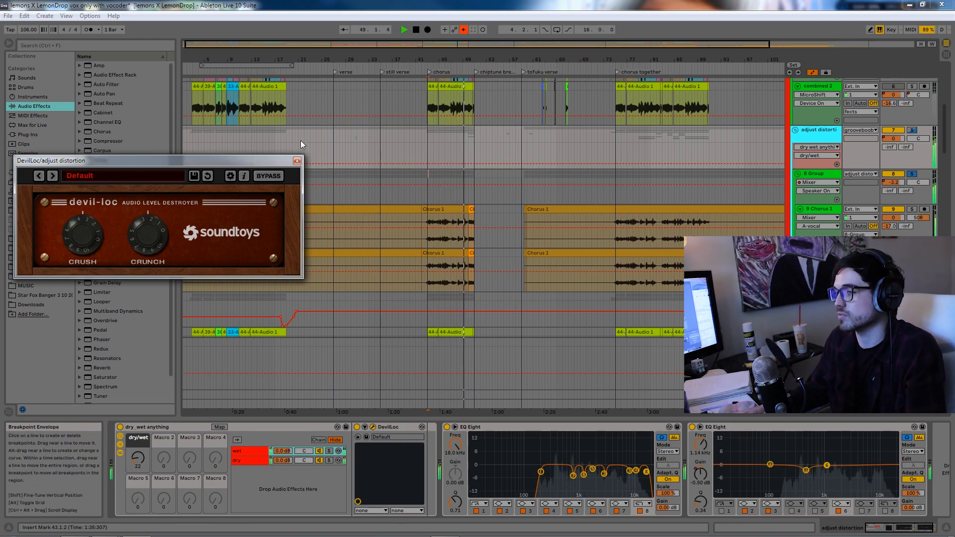
click(411, 185)
key(space)
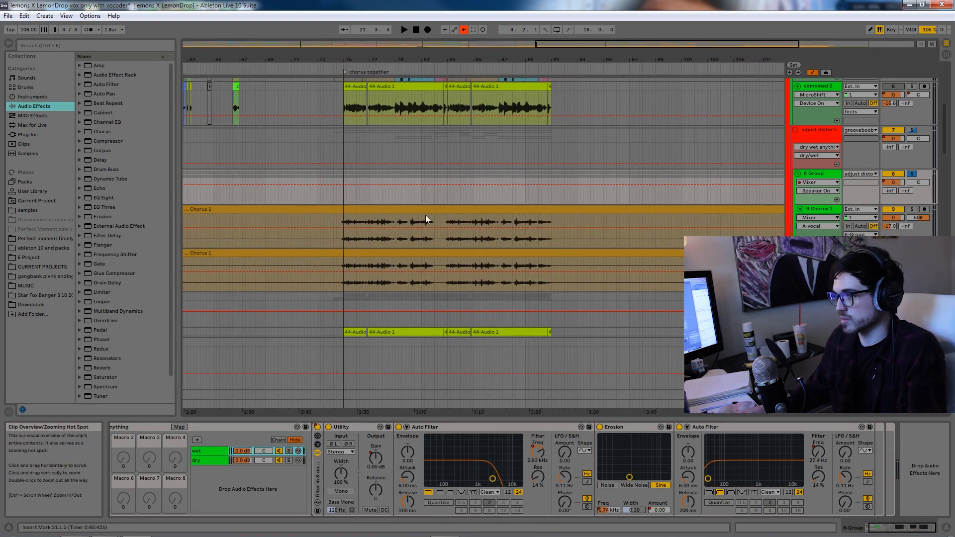
Play from bar 75 through Chorus 1, 11 Group, combined 2 and combined; set the start point to 56.2.4
click(343, 240)
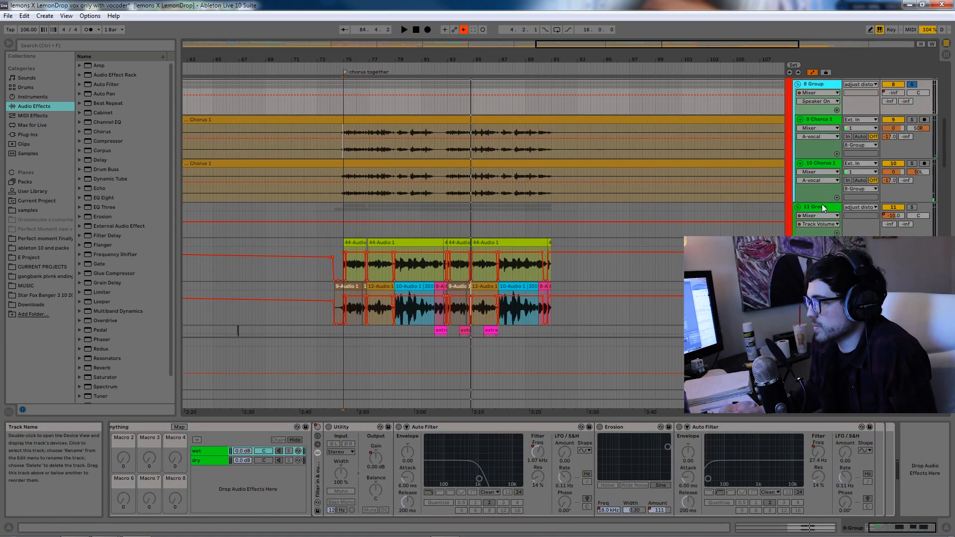
click(822, 206)
key(space)
scroll(845, 194, down, 2)
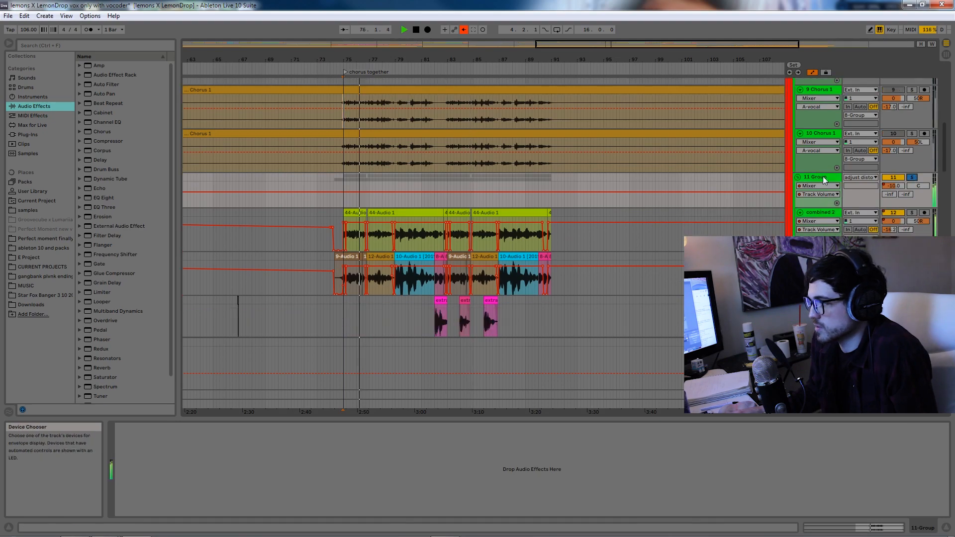
click(825, 226)
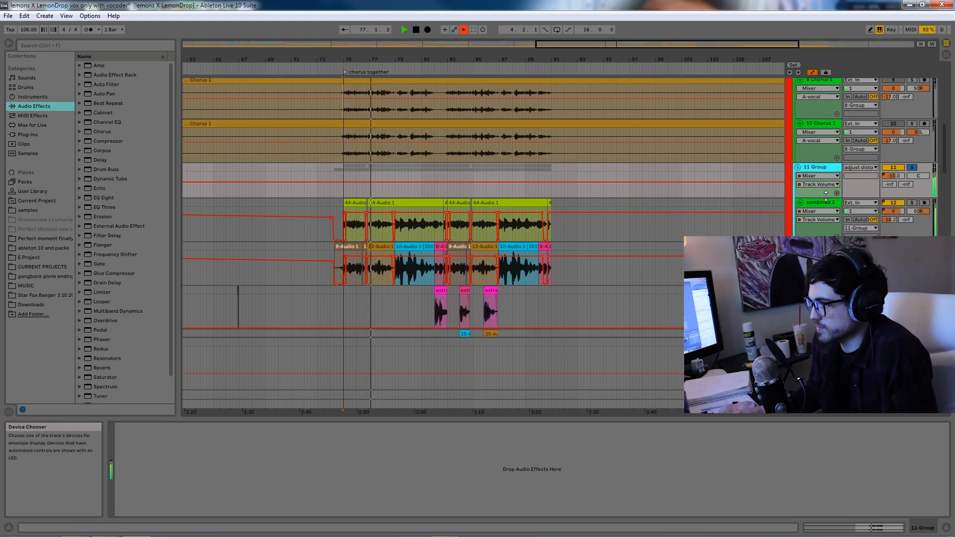
click(821, 247)
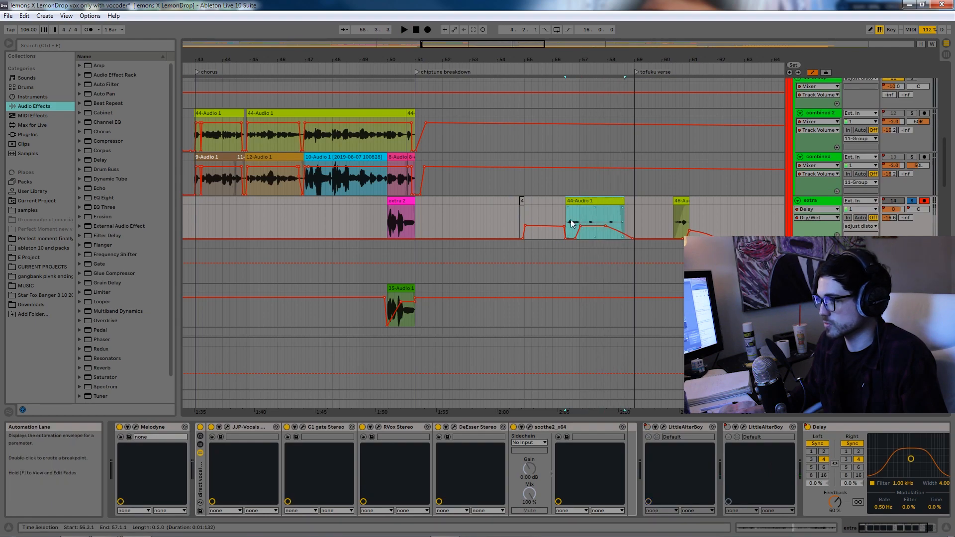
click(564, 220)
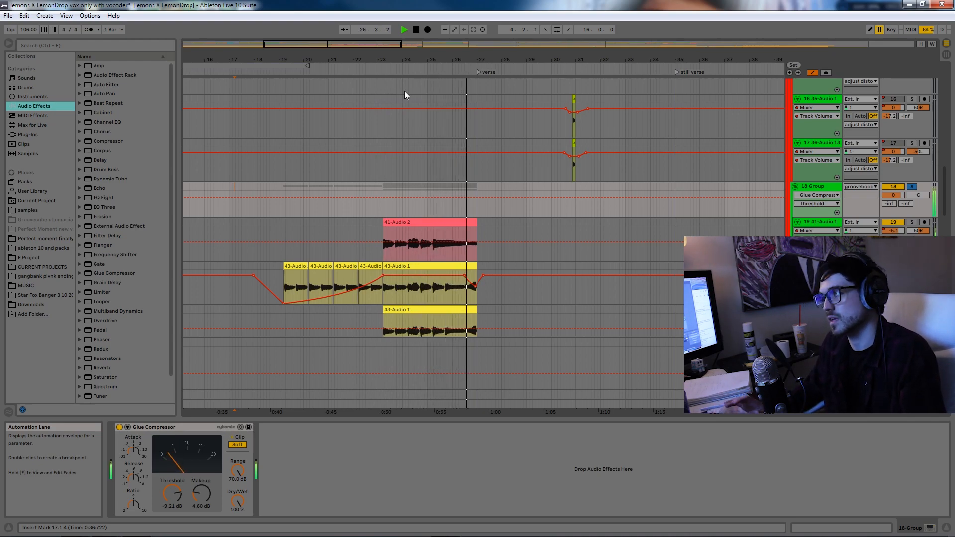
Select the 43-Audio 1 clip to see its devices and replay from the insert point
key(space)
scroll(388, 179, down, 2)
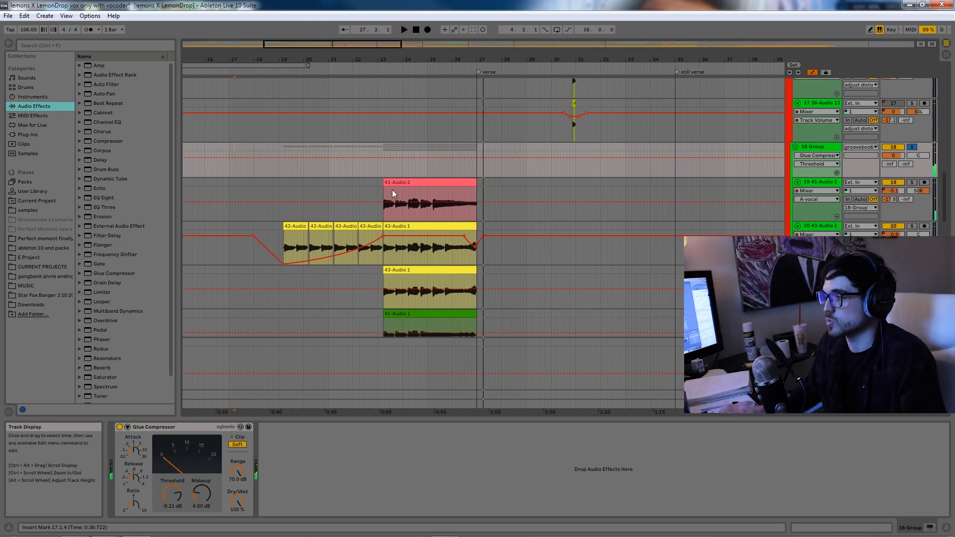
drag(271, 202, 273, 189)
scroll(273, 189, down, 1)
click(276, 217)
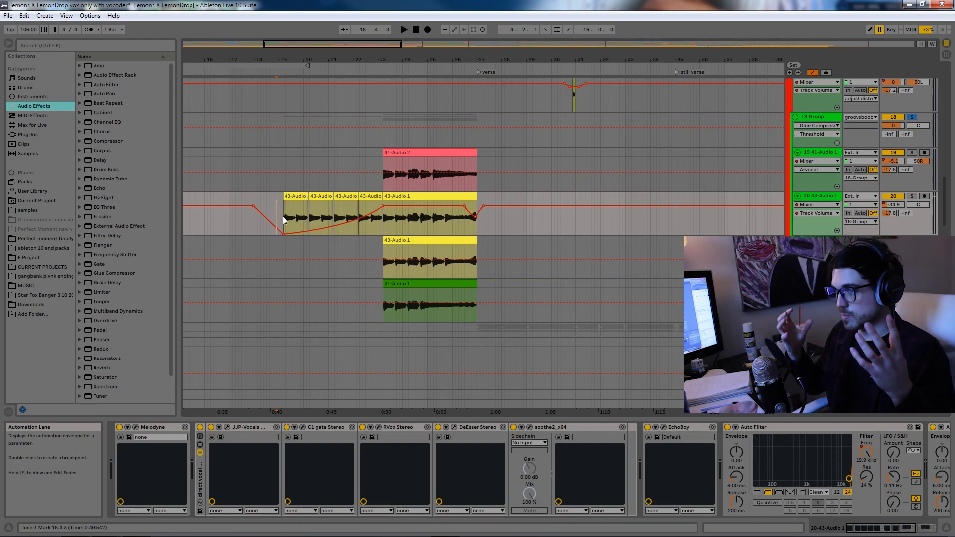
scroll(283, 218, up, 2)
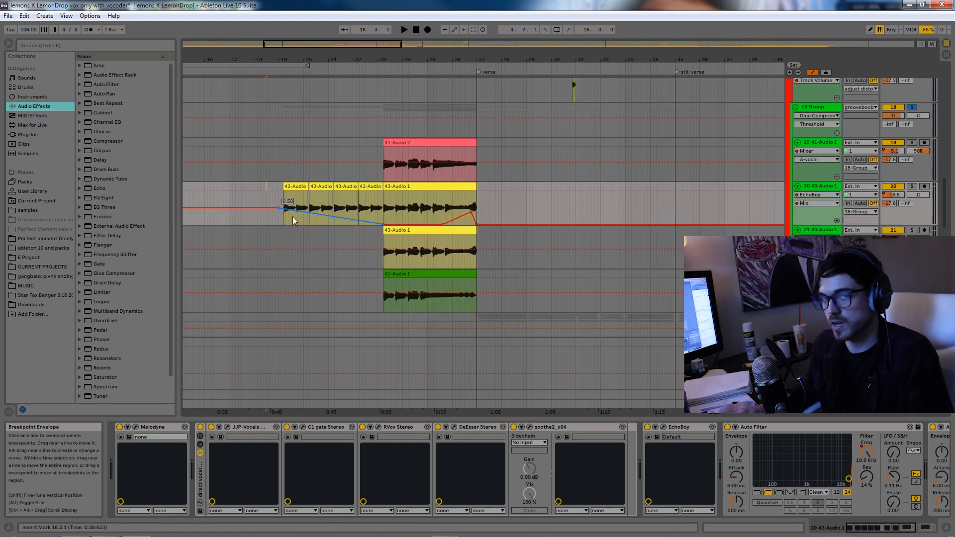
key(space)
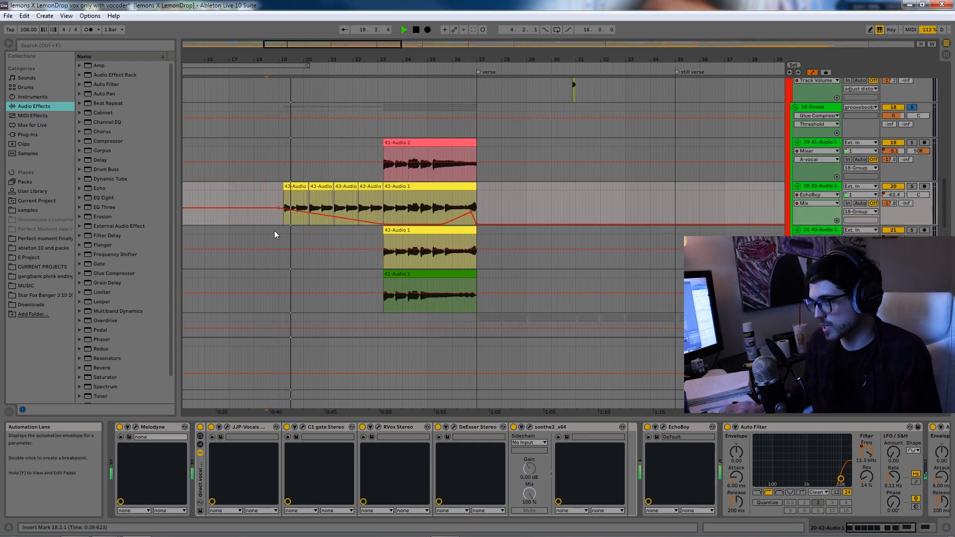
Show track 20's Auto Filter Frequency envelope and replay the vocals from 22.4.4
click(866, 453)
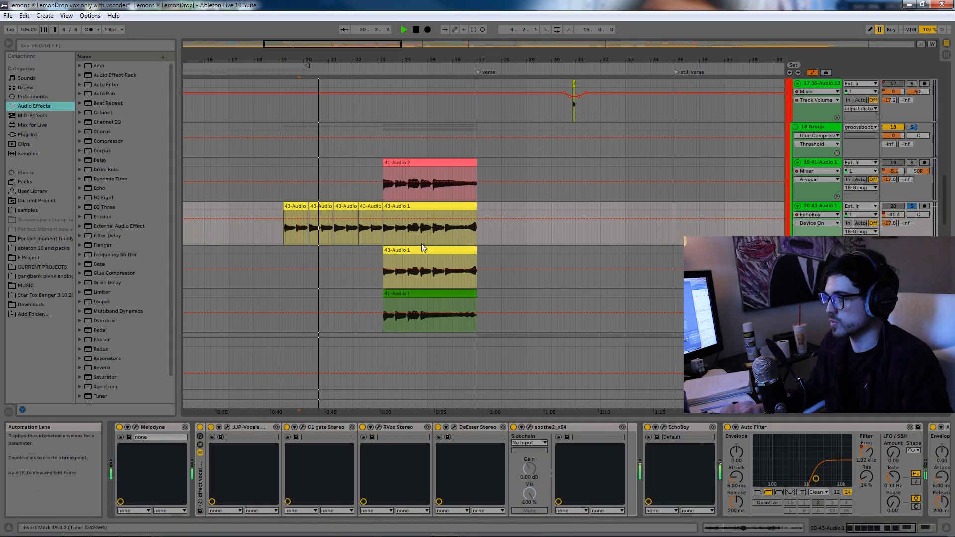
click(374, 231)
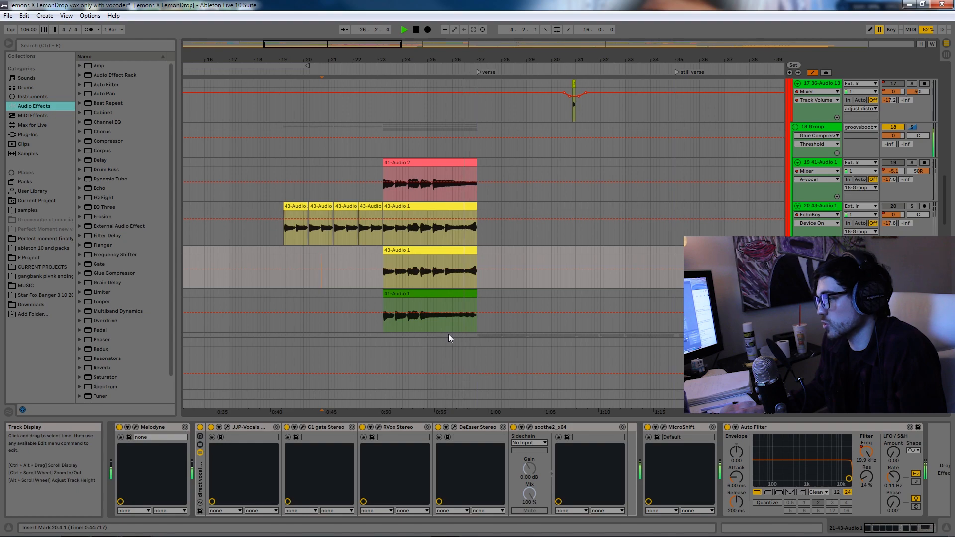
key(space)
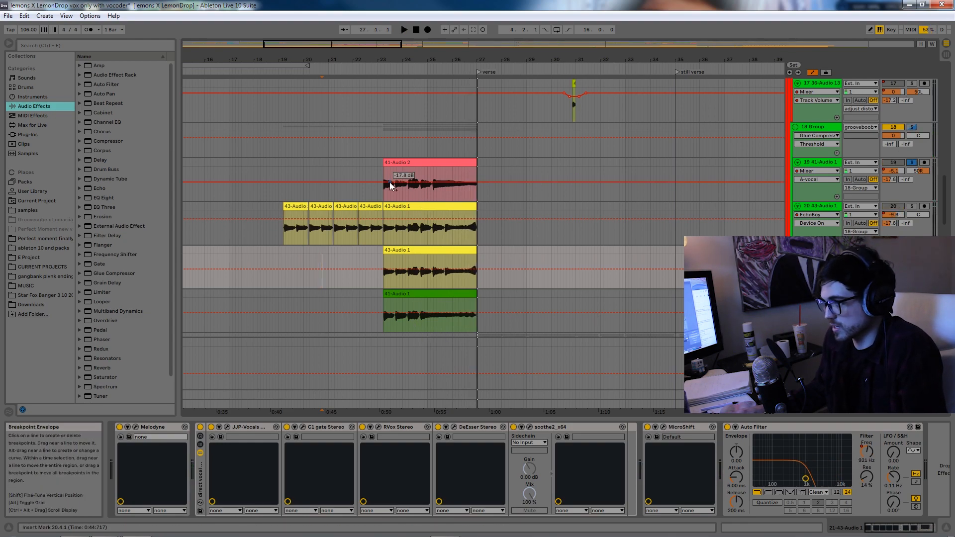
click(377, 195)
key(space)
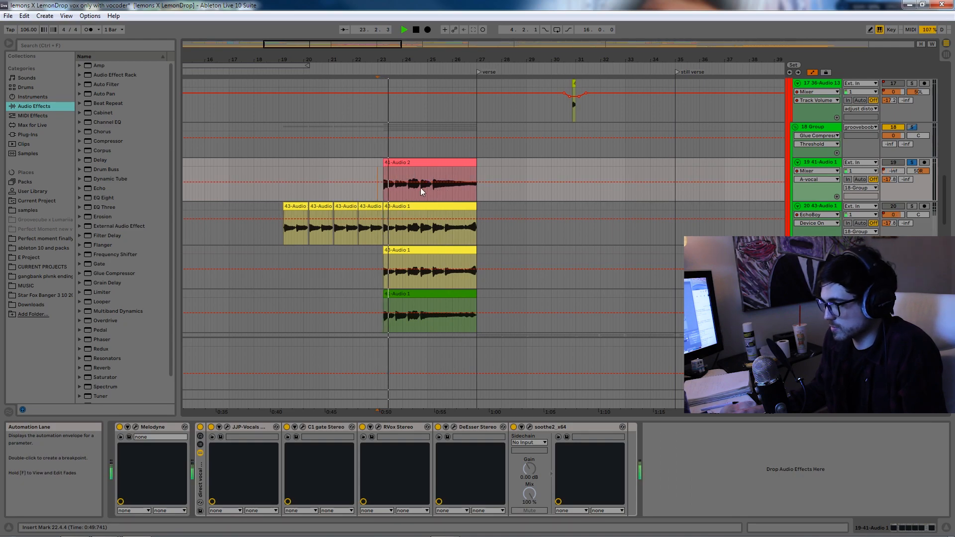
Show track 19's Track Volume envelope, check the vocal in Melodyne, and play from bar 28.2
click(895, 172)
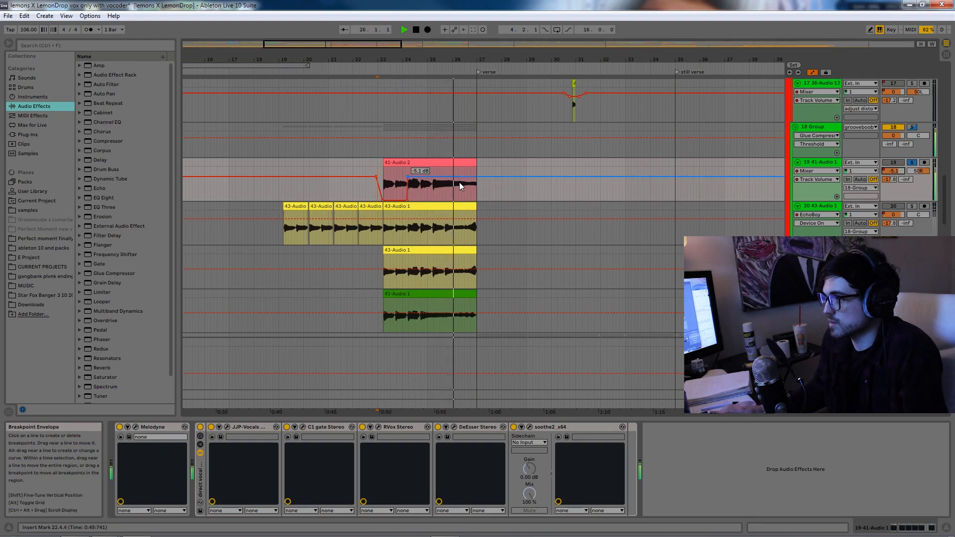
click(135, 427)
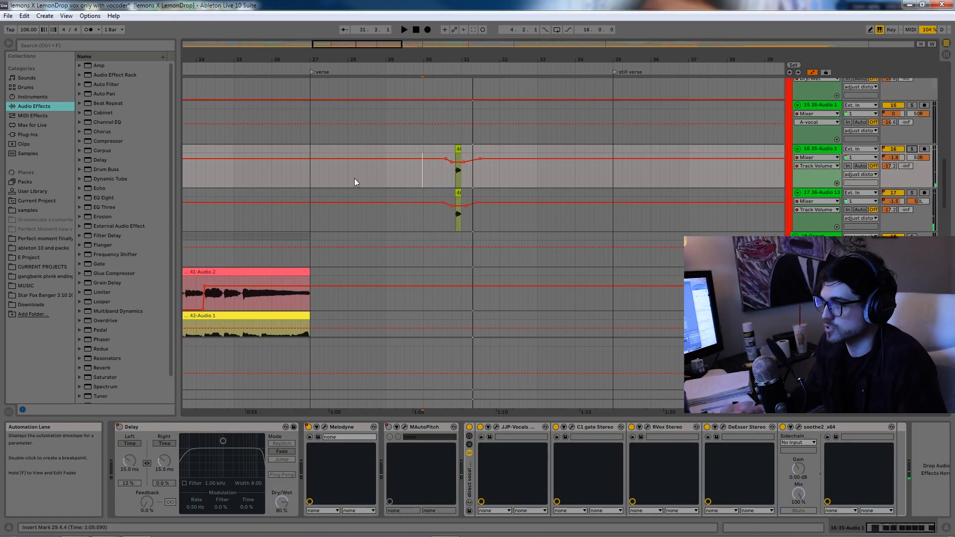
click(355, 180)
key(space)
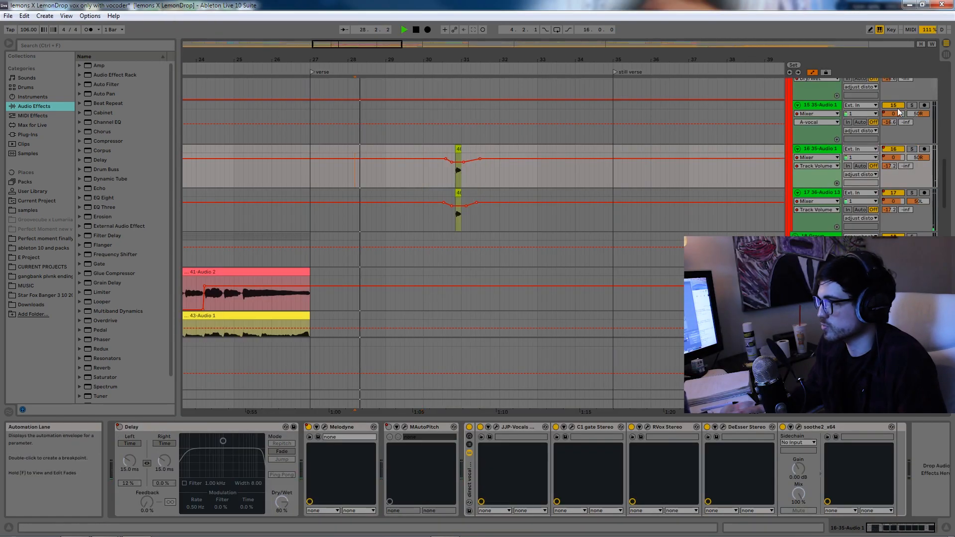
Select the 23 Group to show its Glue Compressor, with the insert point at 26.3.2
scroll(913, 121, up, 3)
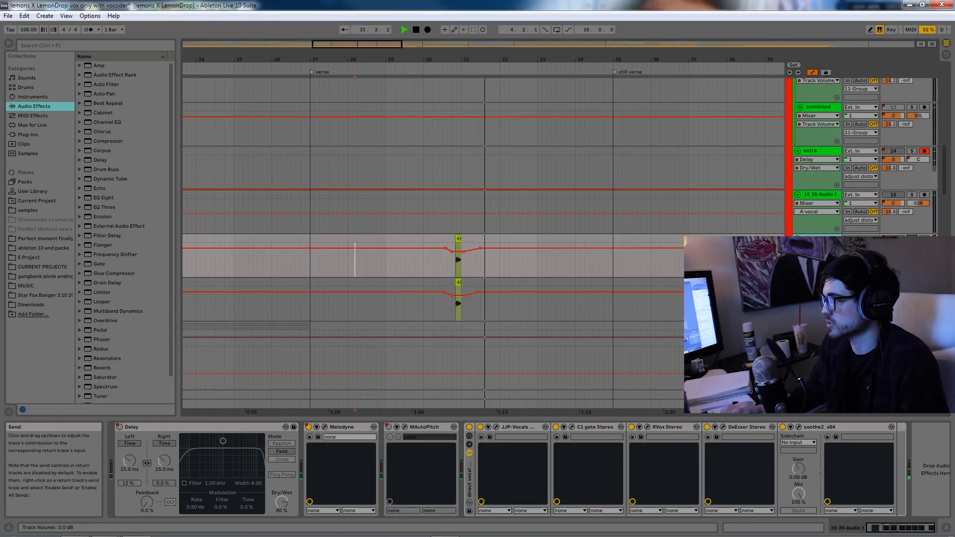
key(space)
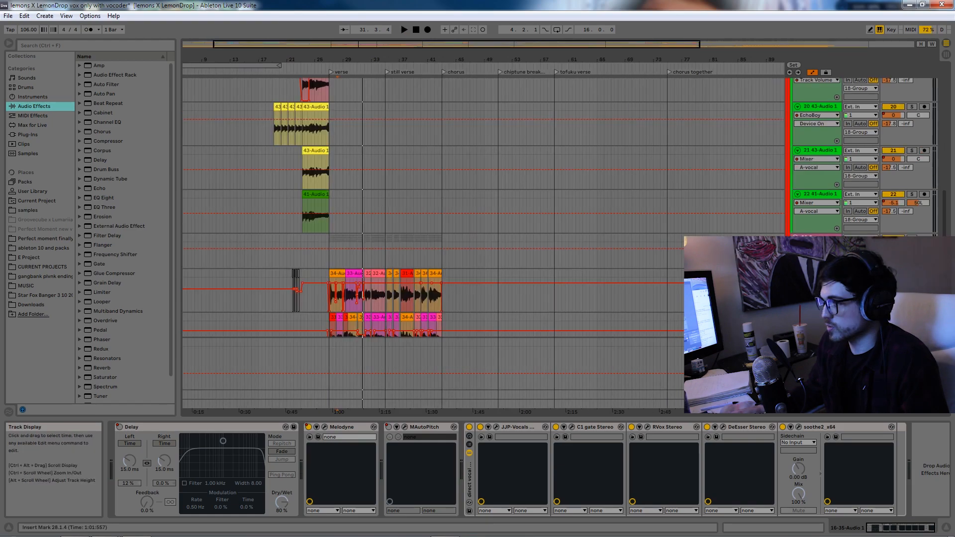
click(816, 238)
scroll(365, 181, down, 2)
click(326, 214)
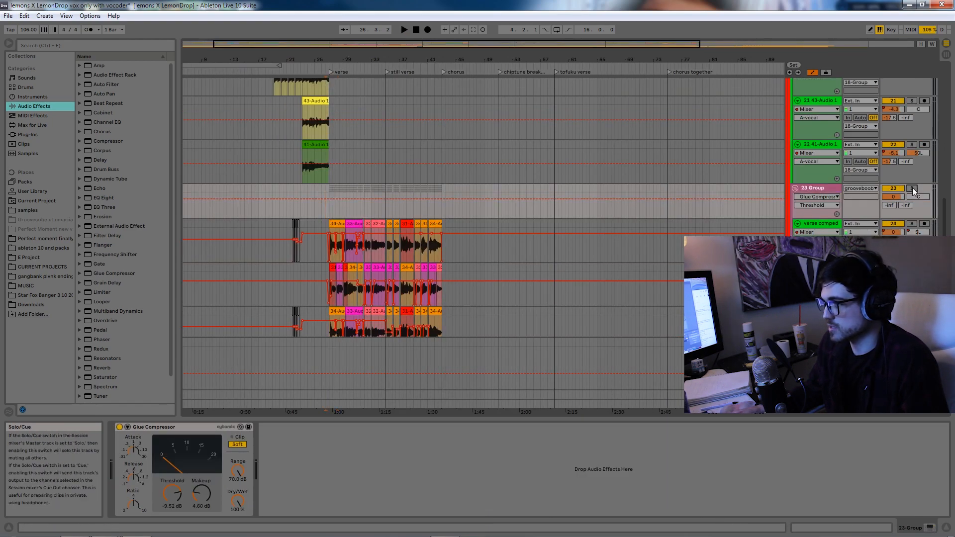
Show Track Activator automation on the vocal lanes and re-enable the overridden automation
scroll(420, 186, down, 1)
key(space)
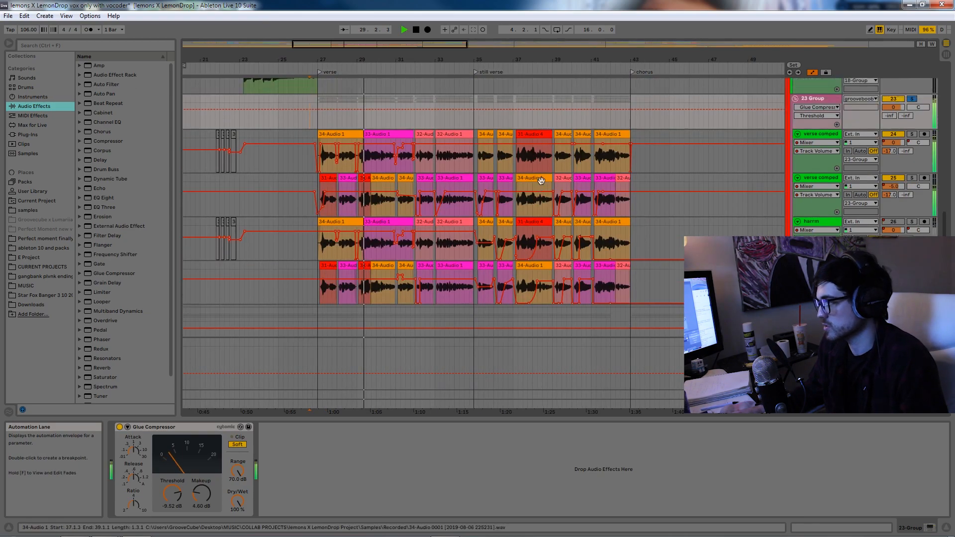
scroll(542, 180, up, 1)
click(893, 231)
click(894, 275)
click(464, 29)
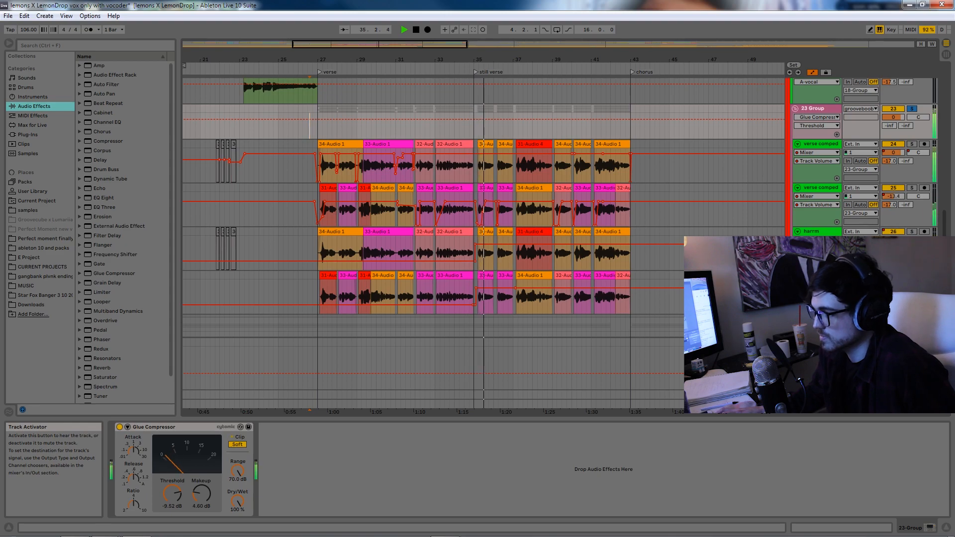
Turn on the harrm track's vocoder, then let it follow its automation again
click(816, 232)
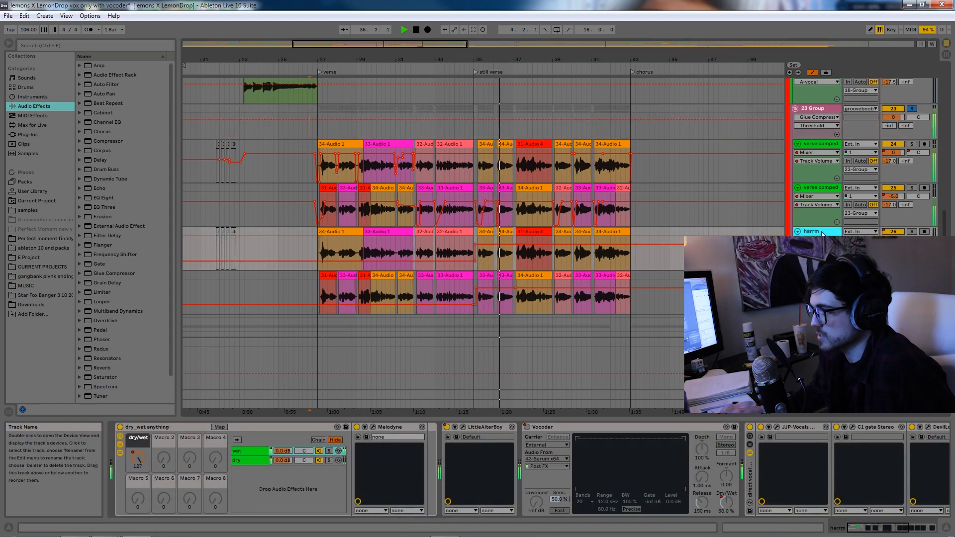
click(527, 427)
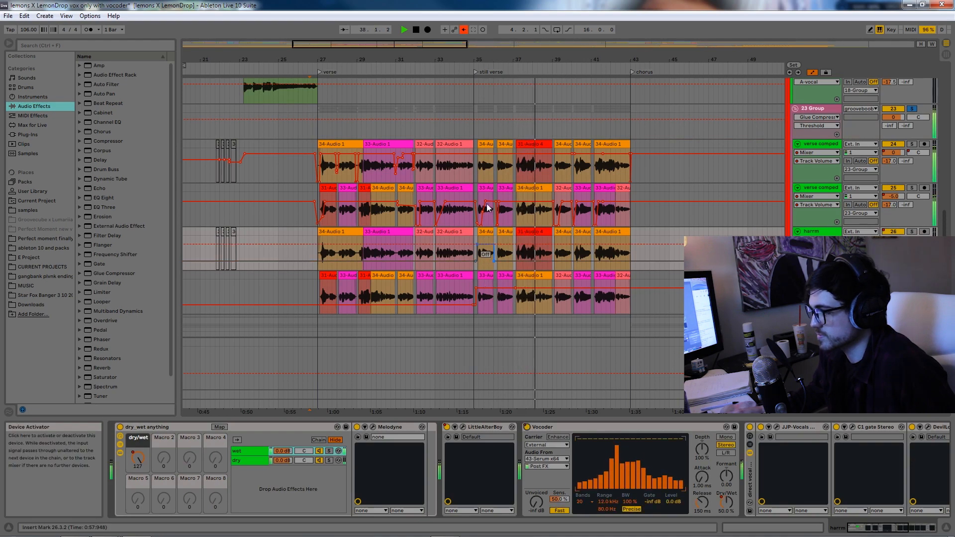
click(463, 30)
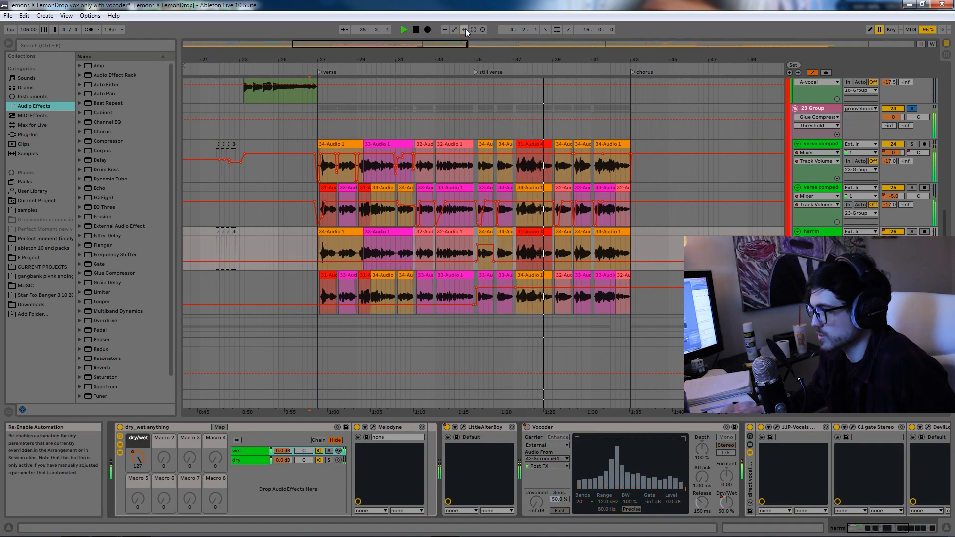
click(675, 290)
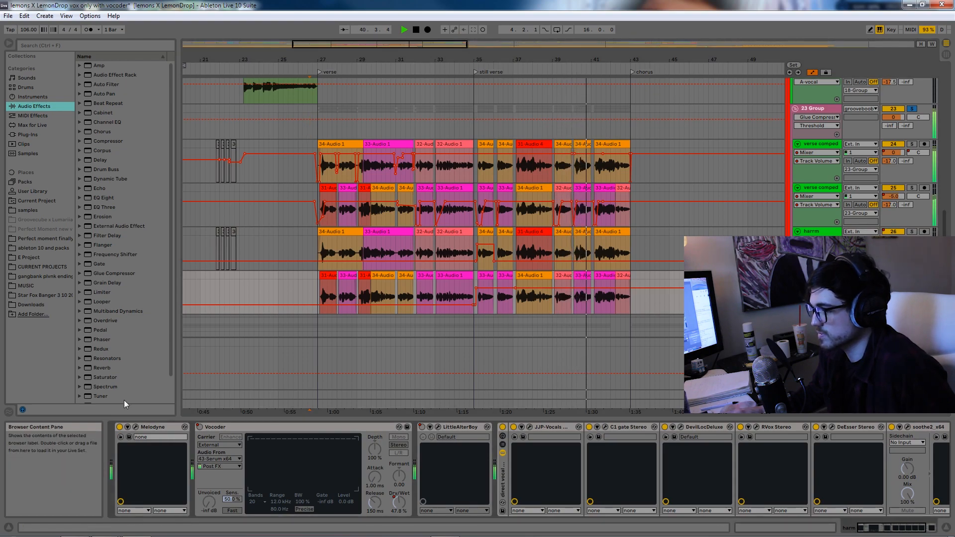
key(space)
Check the verse comped vocal's pitch correction, then play its 34-Audio 1 clip from bar 37
click(835, 174)
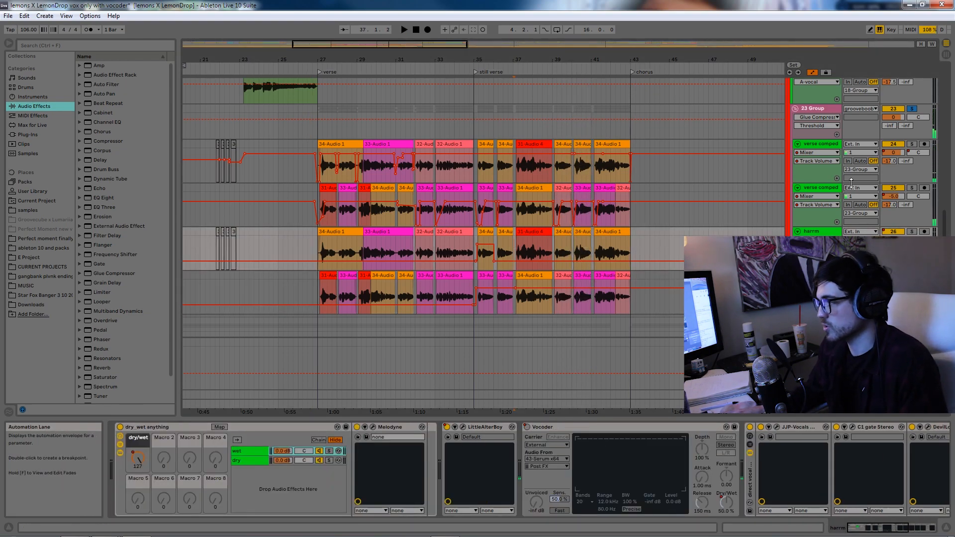
click(836, 190)
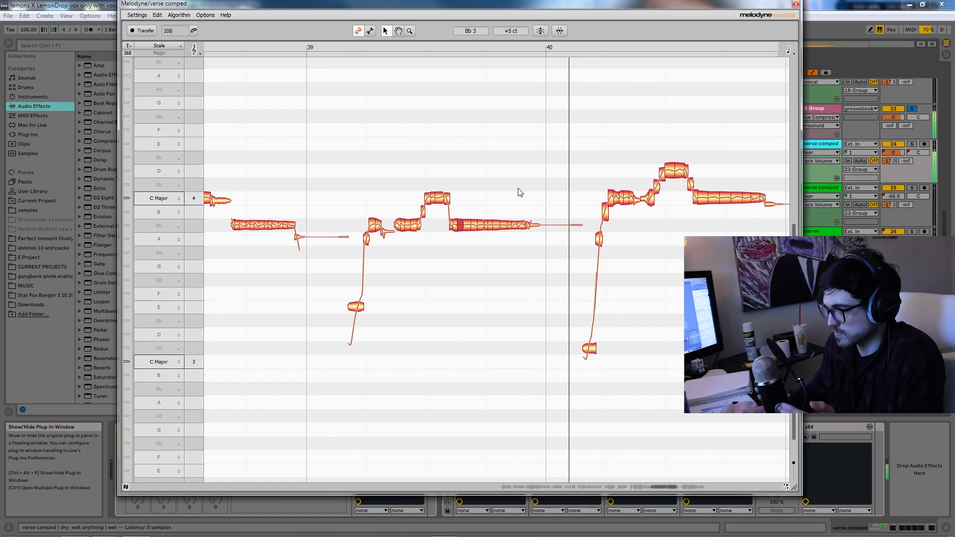
key(space)
click(796, 3)
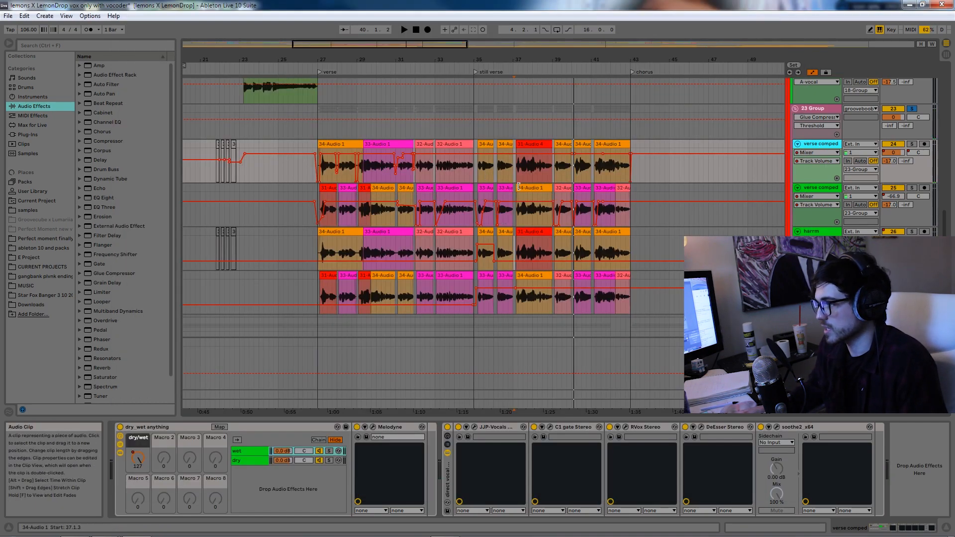
click(528, 189)
key(space)
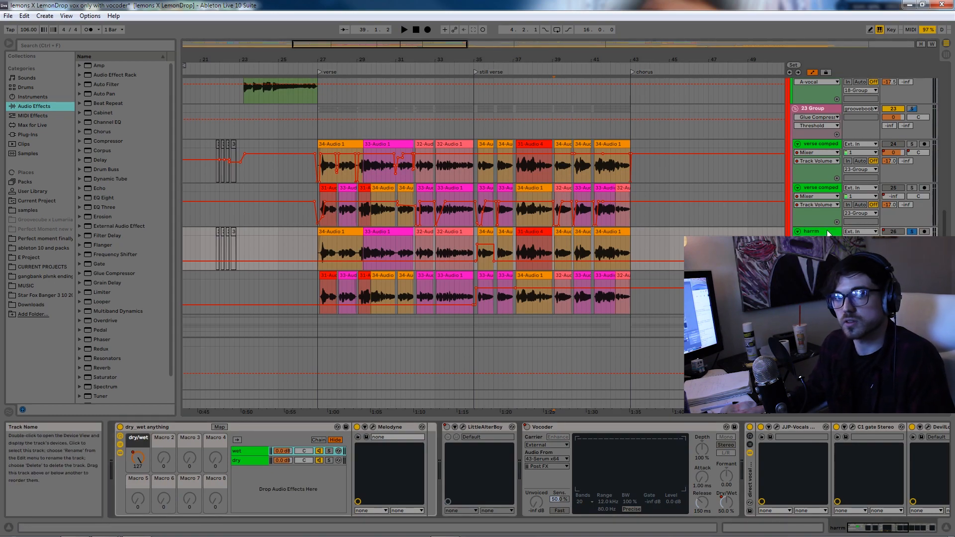
Show the vocal plug-in's editor, select the 33-Audio 1 clip, and zoom into the chorus
click(372, 426)
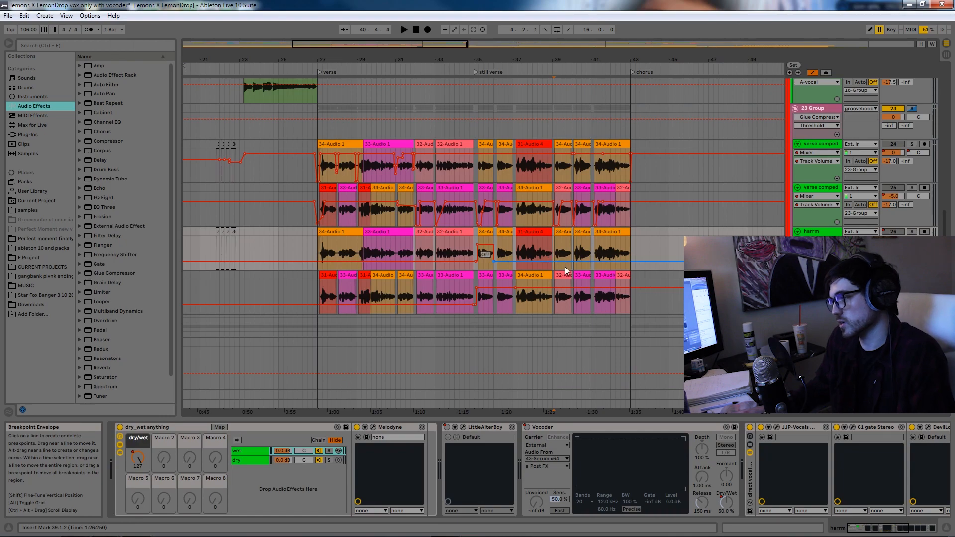
click(496, 299)
click(448, 275)
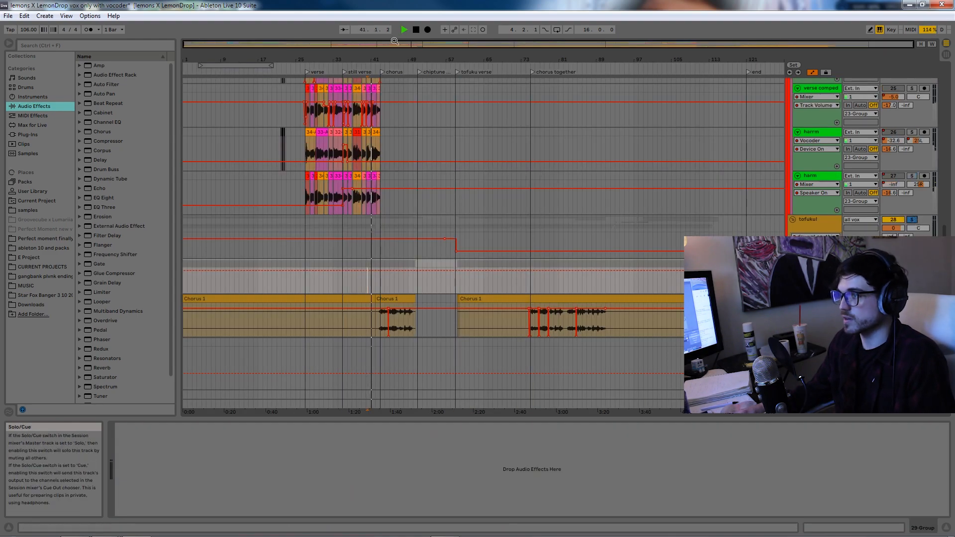
drag(396, 43, 397, 70)
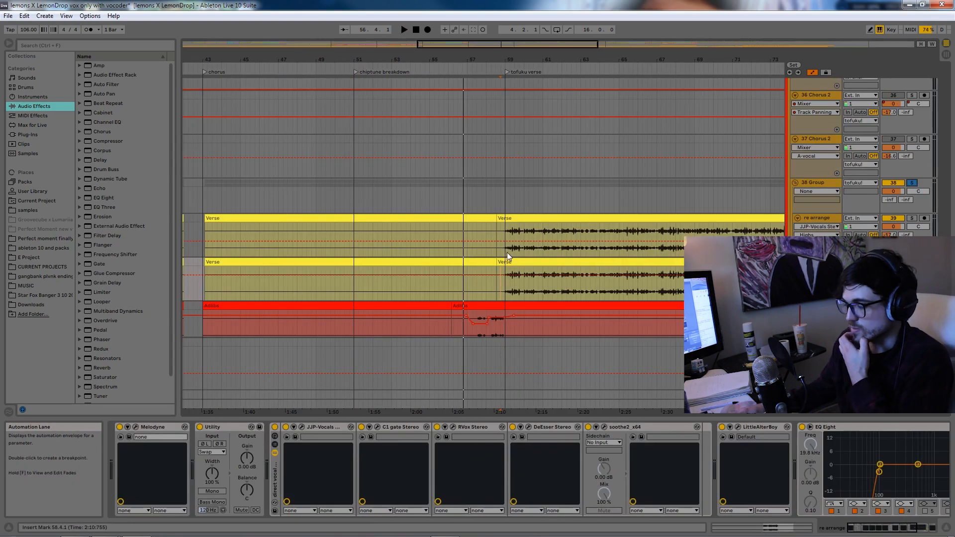
Play the re arrange vocals from bar 59 soloed, then solo the 38 Group instead
key(space)
click(820, 219)
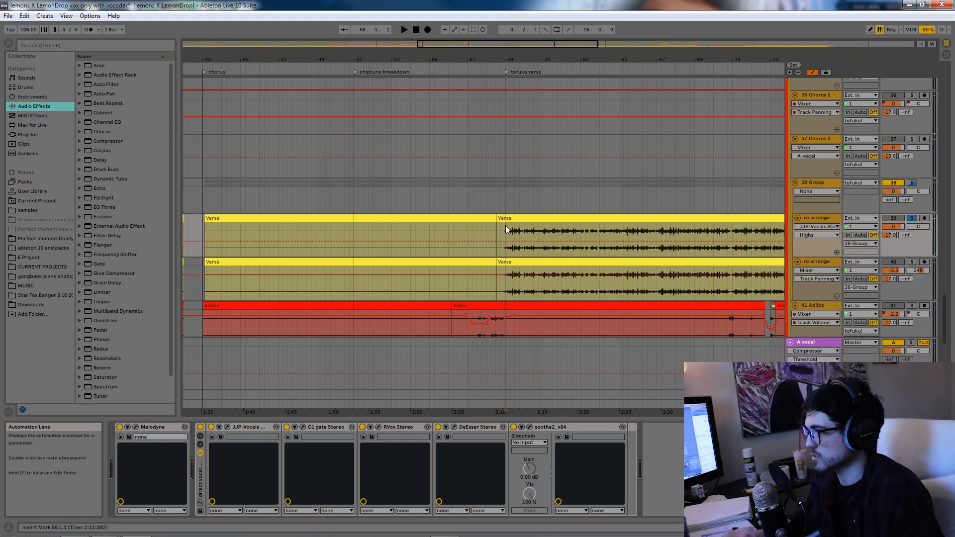
key(space)
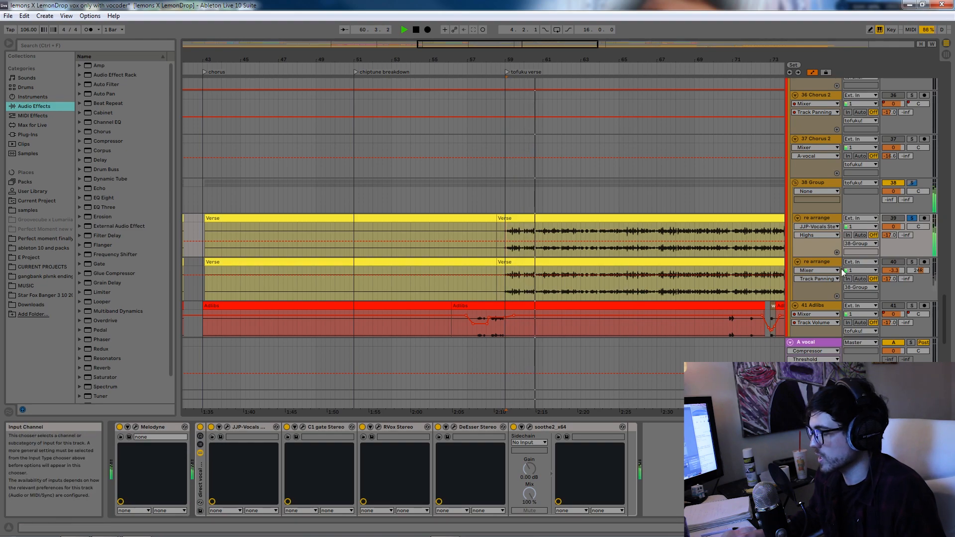
click(912, 262)
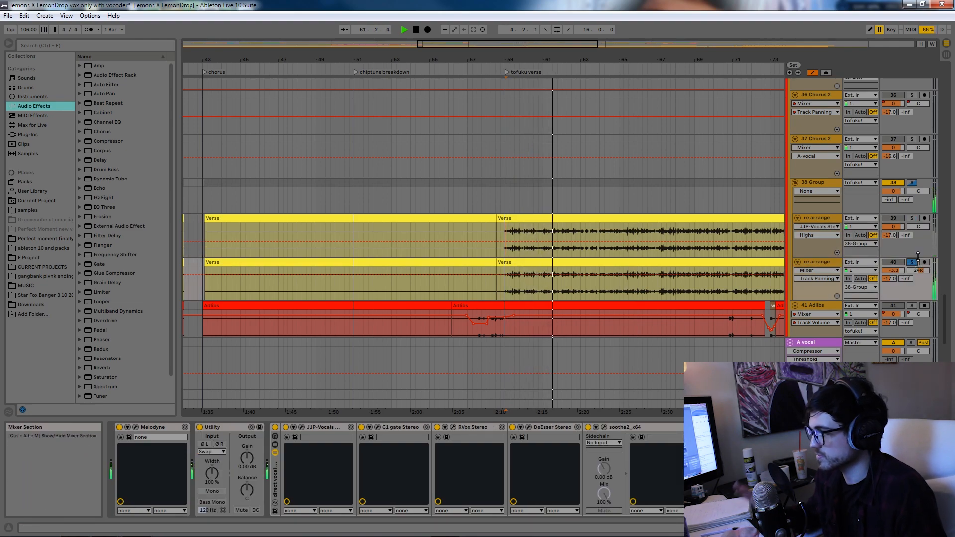
click(912, 183)
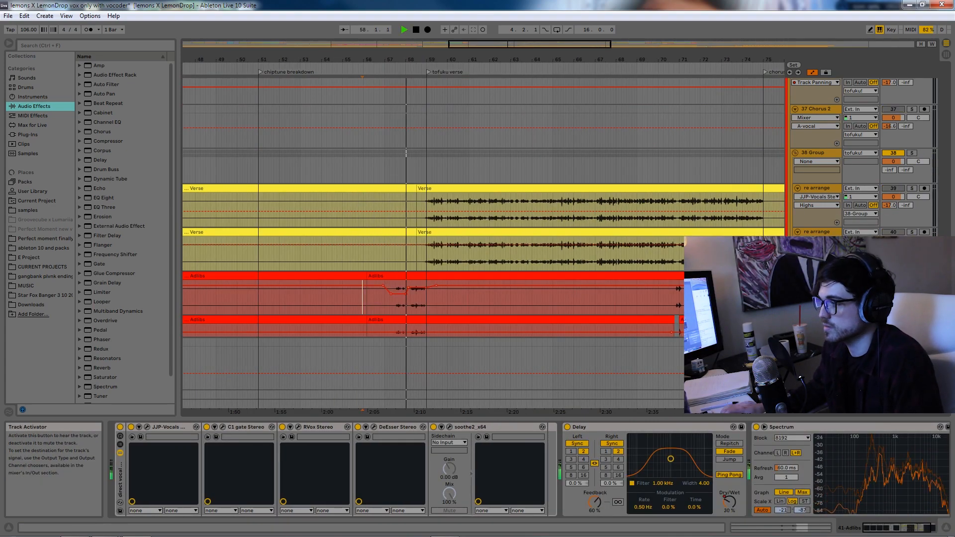
Play the song with the effects track lower in the list soloed
scroll(589, 264, down, 2)
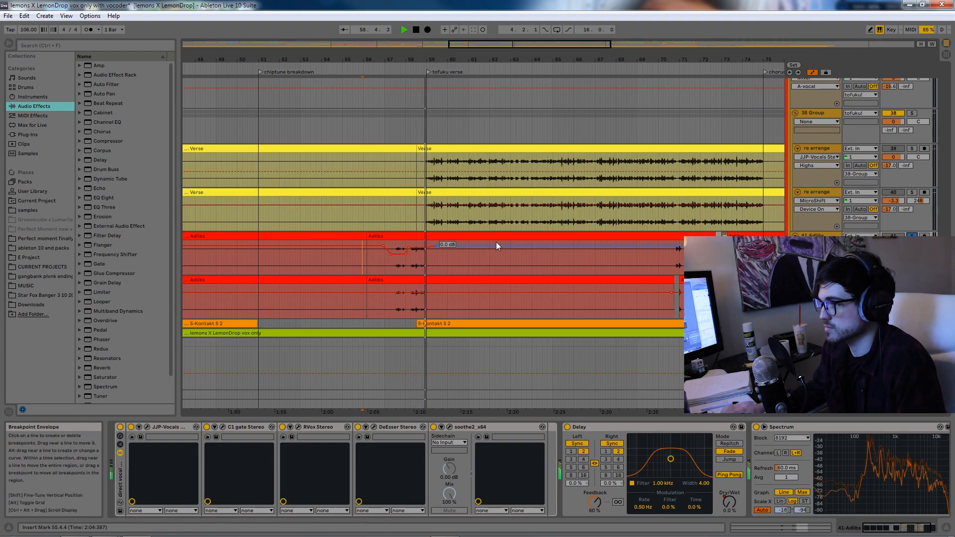
scroll(495, 241, down, 2)
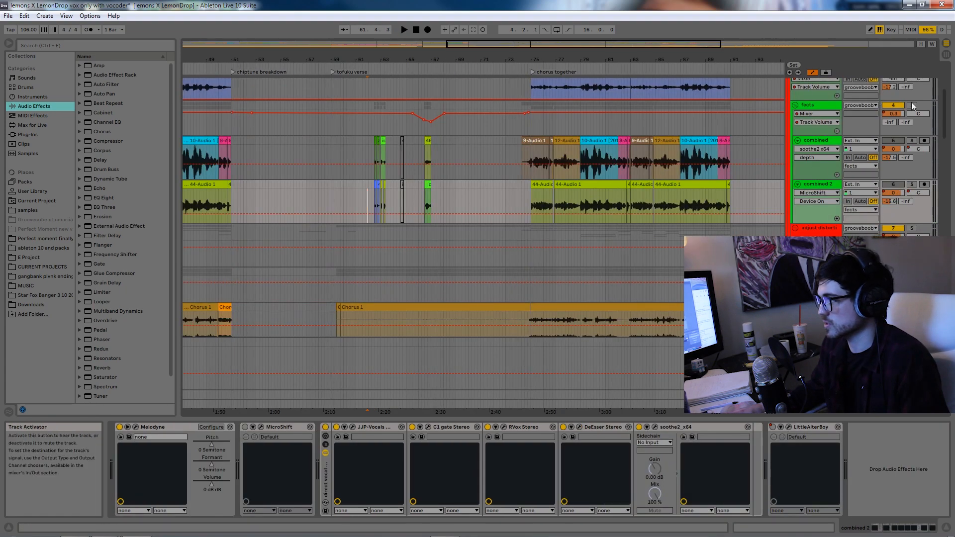
key(space)
click(913, 105)
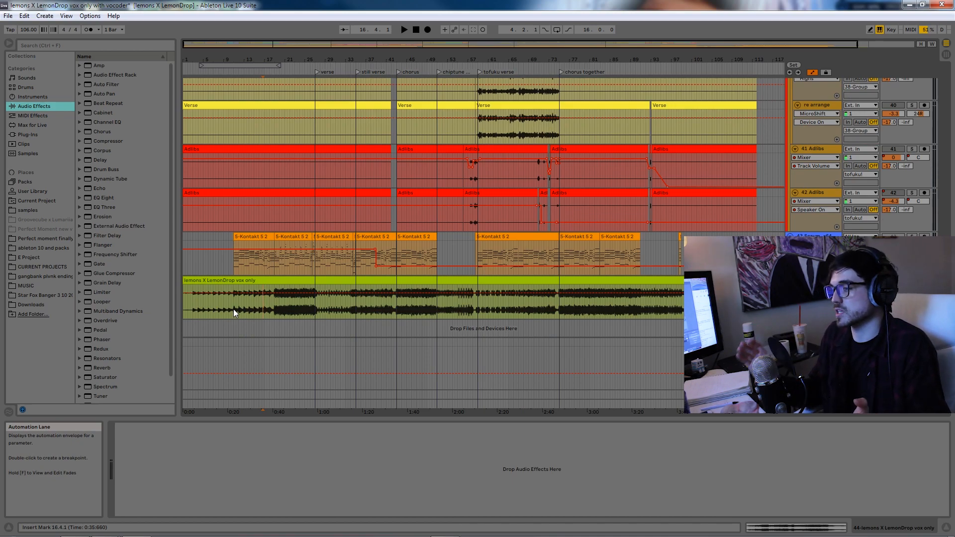
Play the vox only clip from bar 10, then select the all vox group
click(234, 309)
key(space)
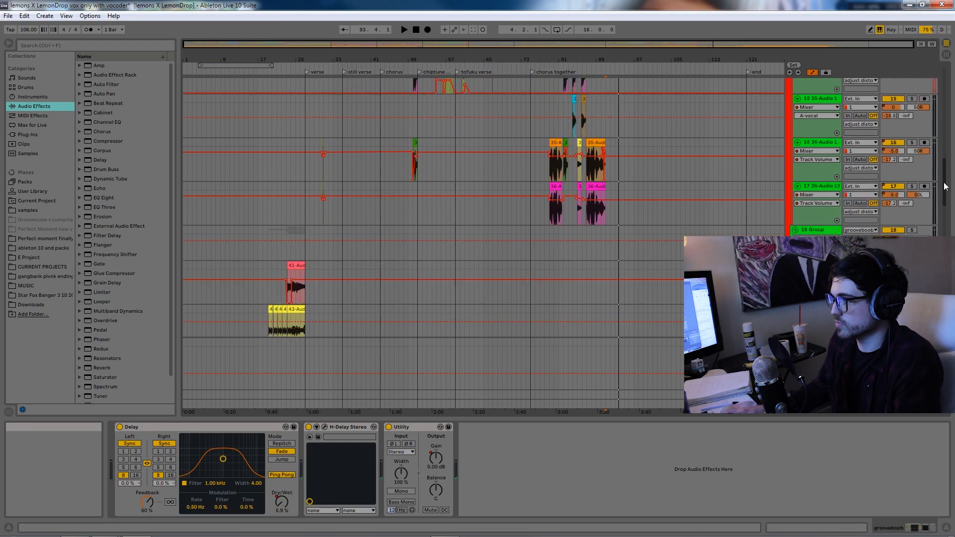
click(816, 115)
Fold and then unfold the all vox group so its vocal tracks are visible
click(789, 82)
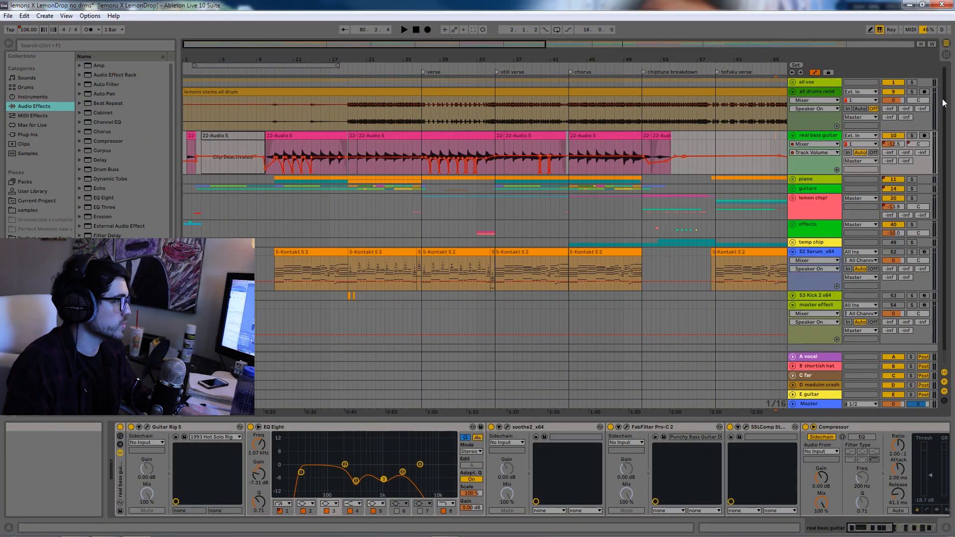
click(793, 82)
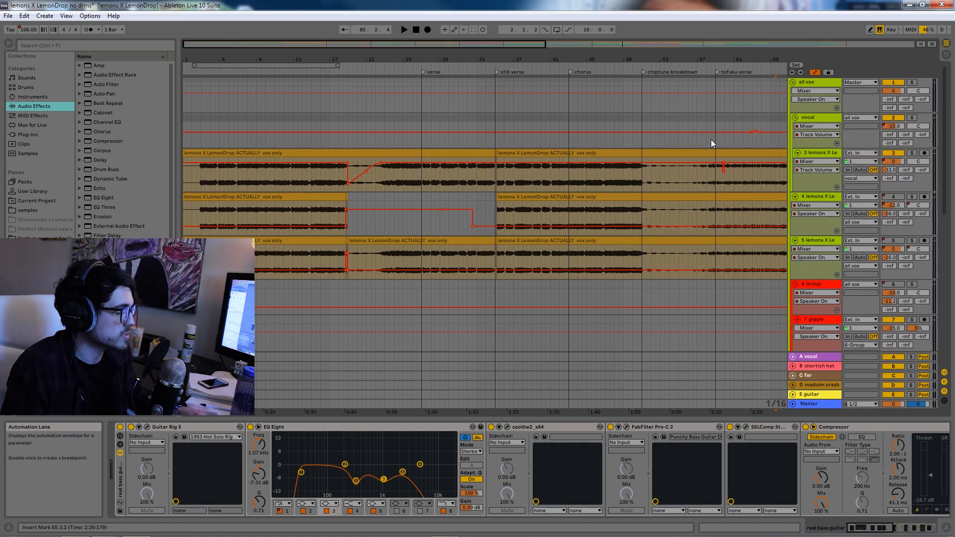
Zoom out to the whole song and inspect the 3 lemons vocal track's effects
drag(263, 60, 263, 37)
click(801, 151)
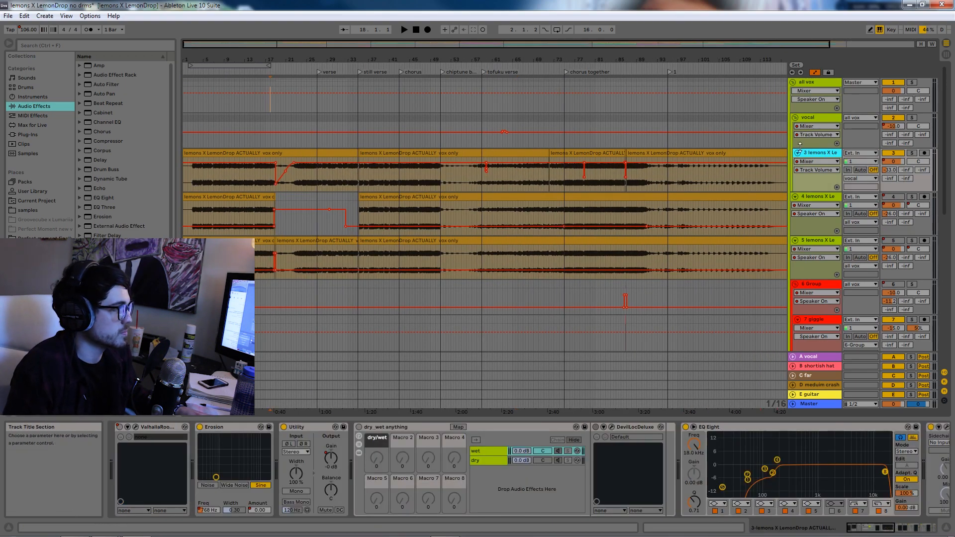
double_click(821, 155)
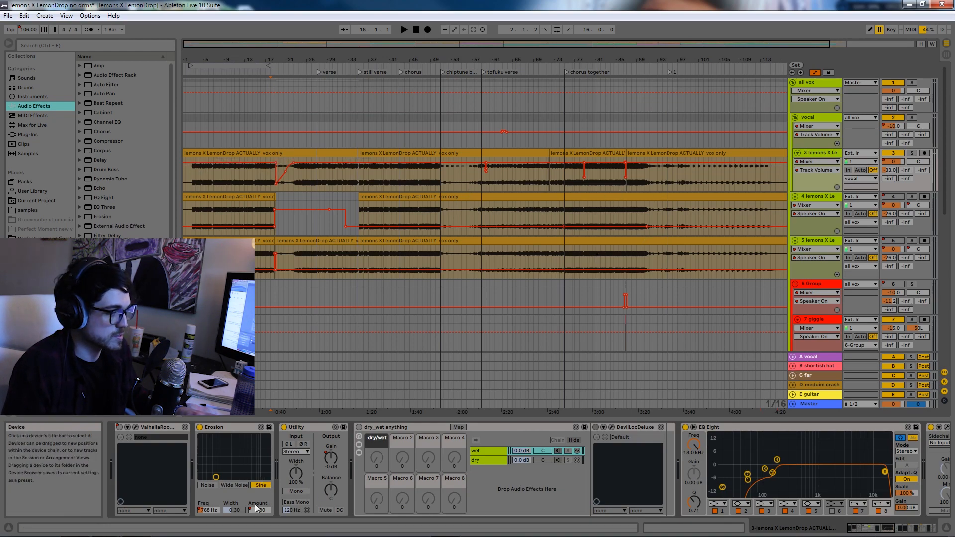
drag(878, 522, 898, 533)
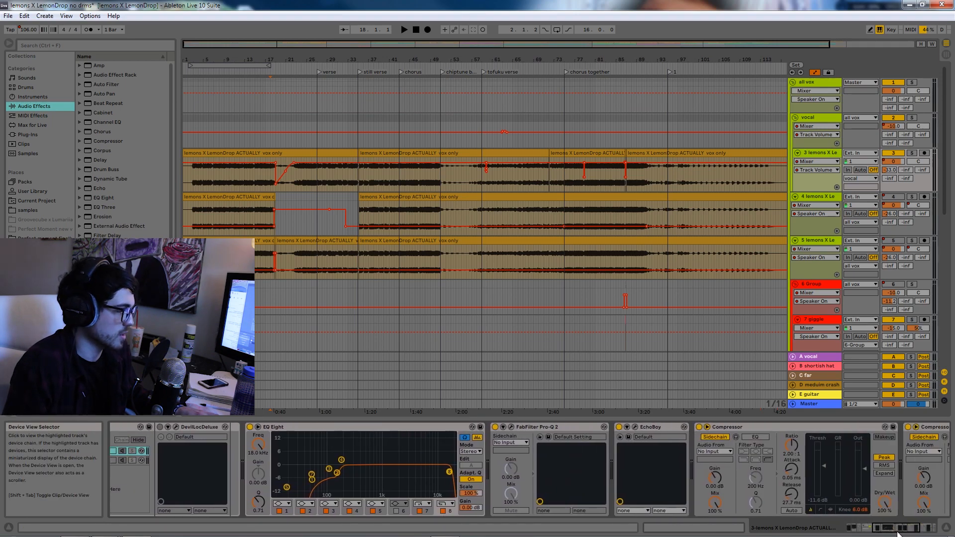
Review the 4 lemons vocal track while playing around bar 18, then select the 6 Group
click(816, 196)
click(888, 197)
drag(301, 46, 301, 42)
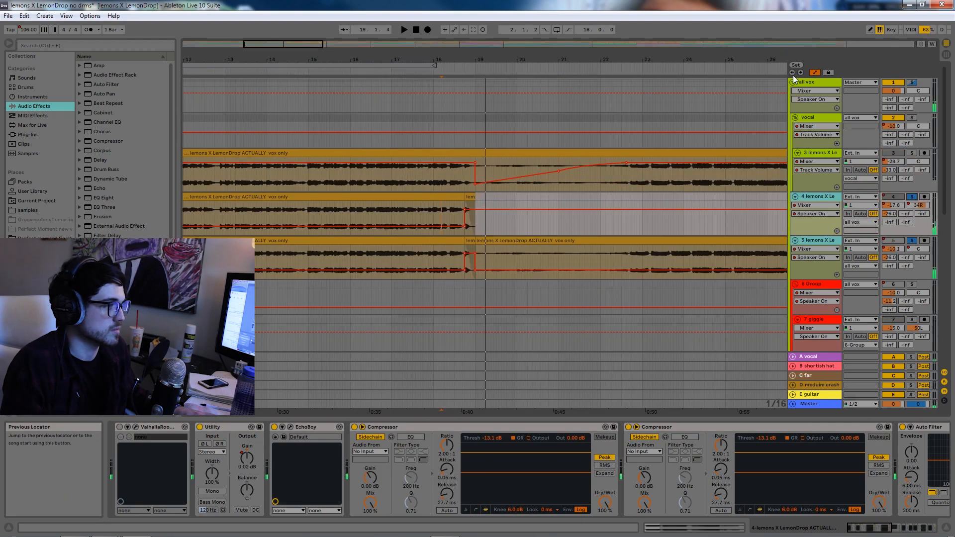
key(space)
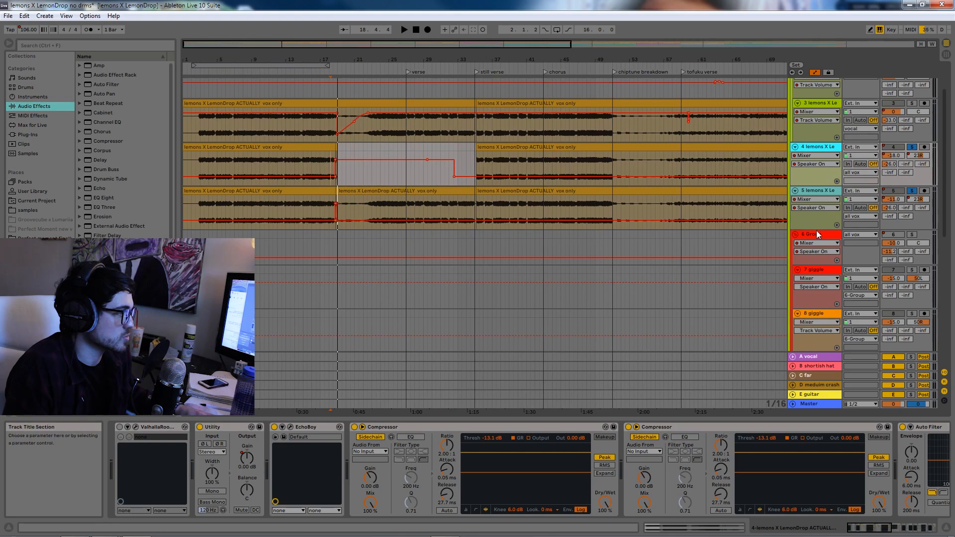
click(817, 233)
scroll(818, 242, down, 3)
drag(261, 45, 607, 112)
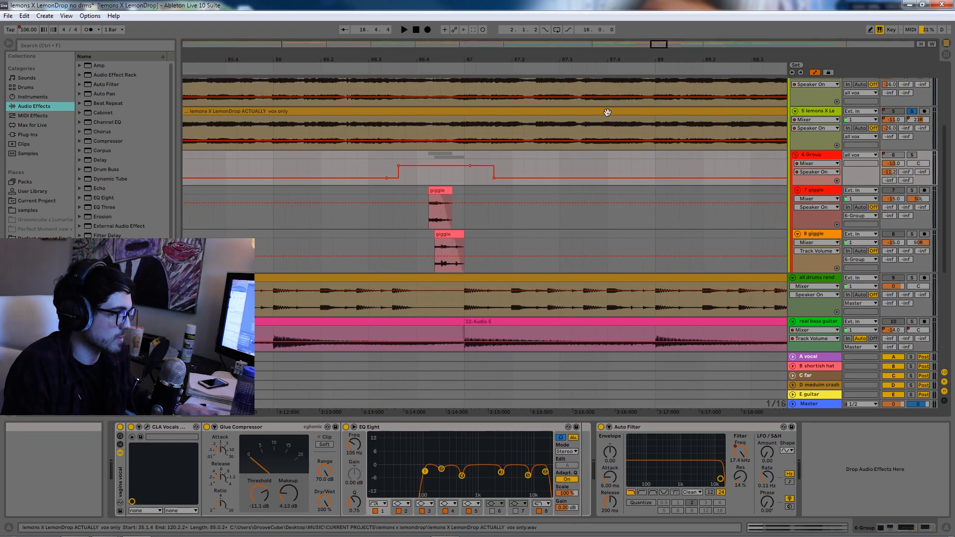
Play the 7 giggle one-shots from 86.3.3, then replay them with the 6 Group unsoloed
click(425, 192)
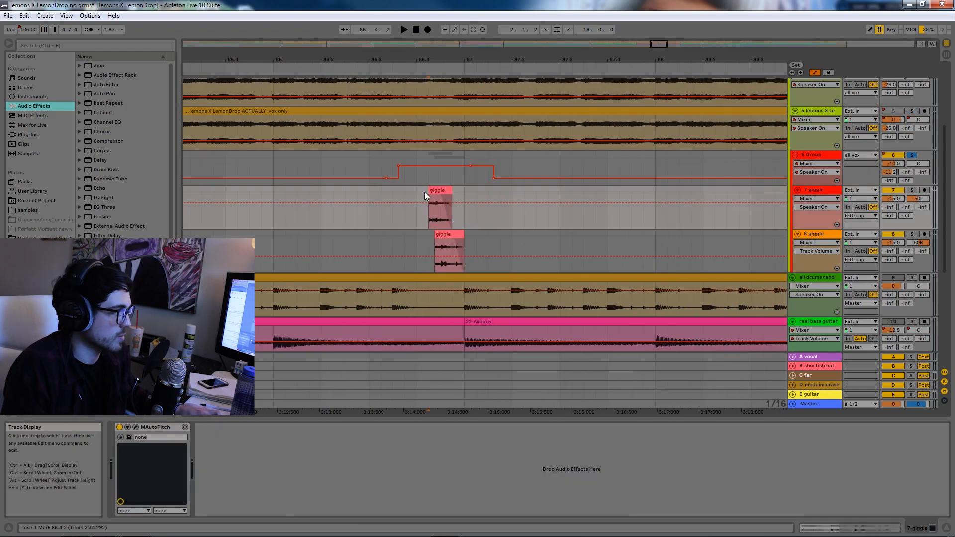
click(392, 190)
key(space)
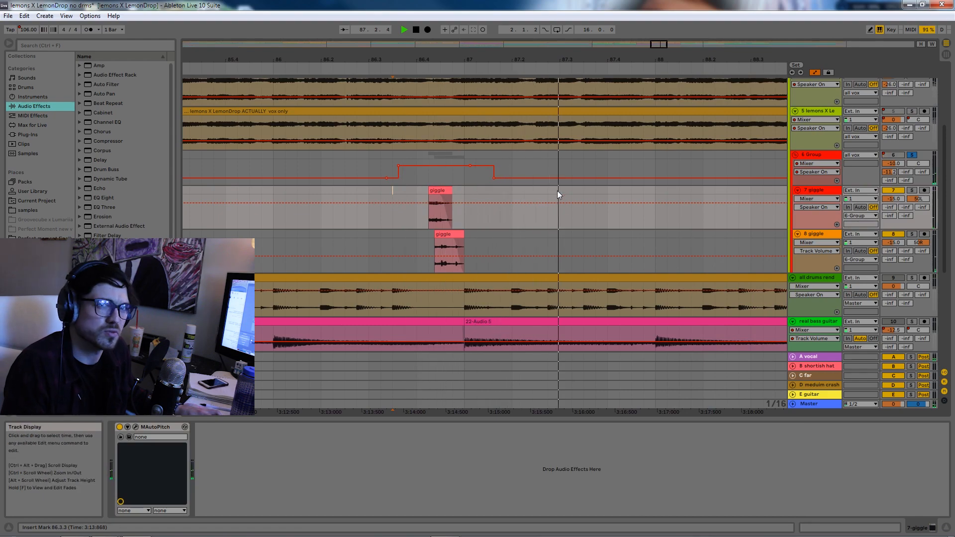
key(space)
click(910, 156)
key(space)
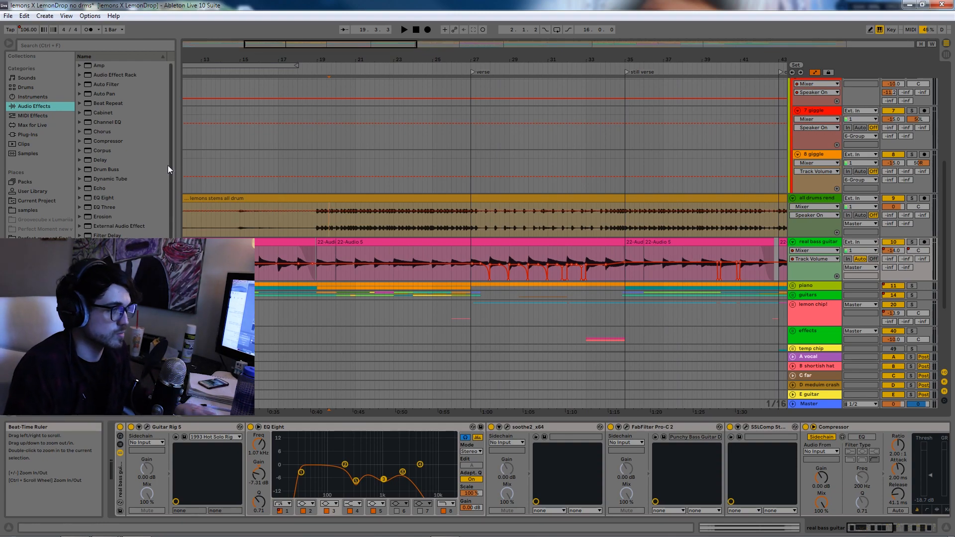
Select the real bass guitar track, zoom out across the song, and start playback
click(383, 225)
scroll(496, 244, down, 2)
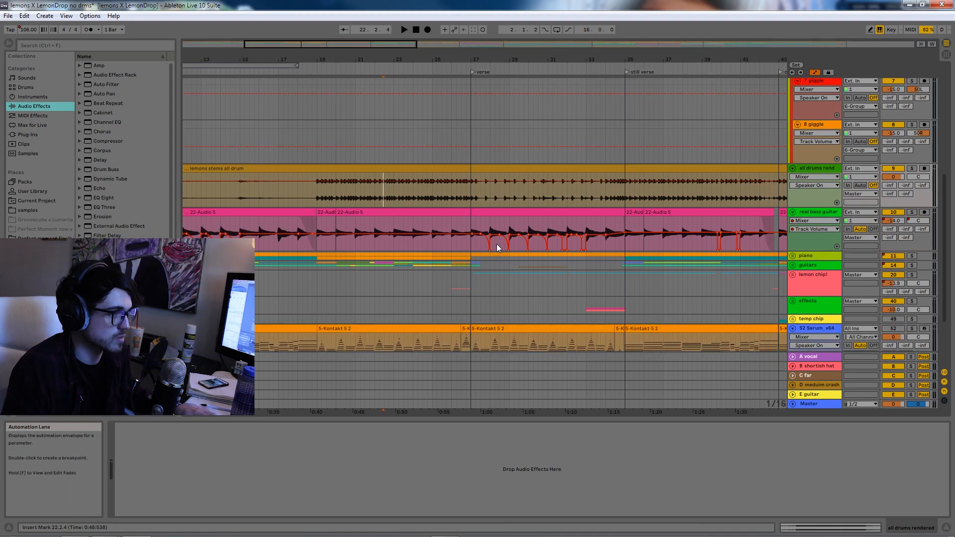
drag(350, 49, 290, 48)
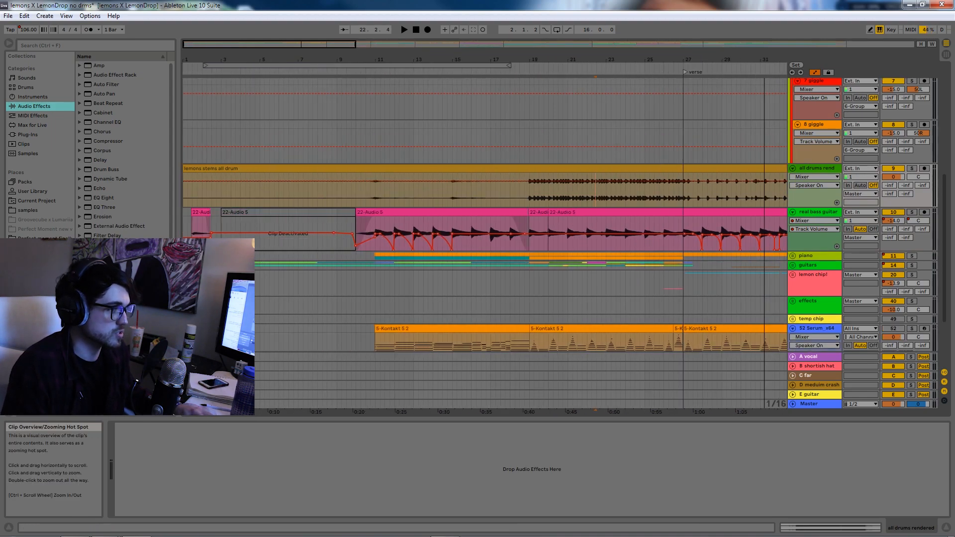
click(831, 217)
drag(239, 45, 240, 20)
click(819, 215)
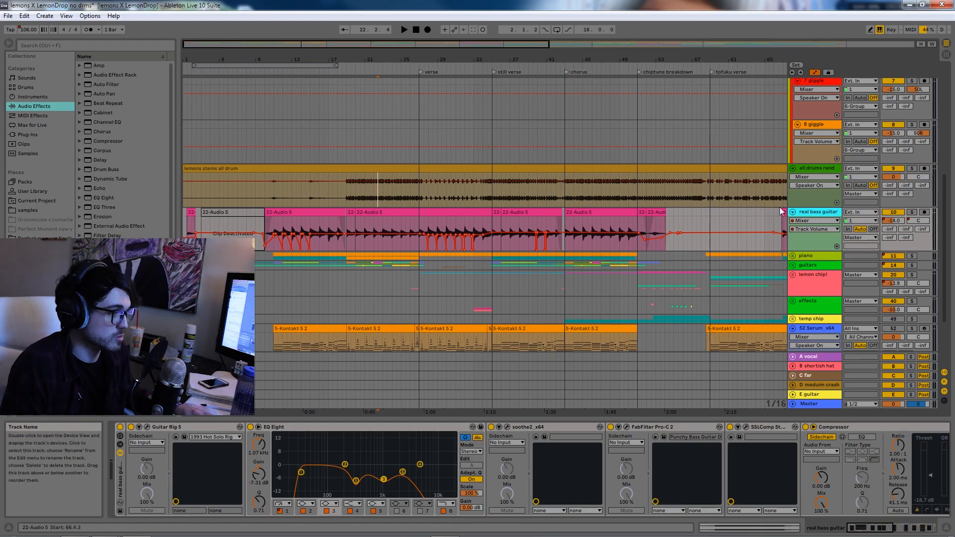
drag(299, 45, 586, 23)
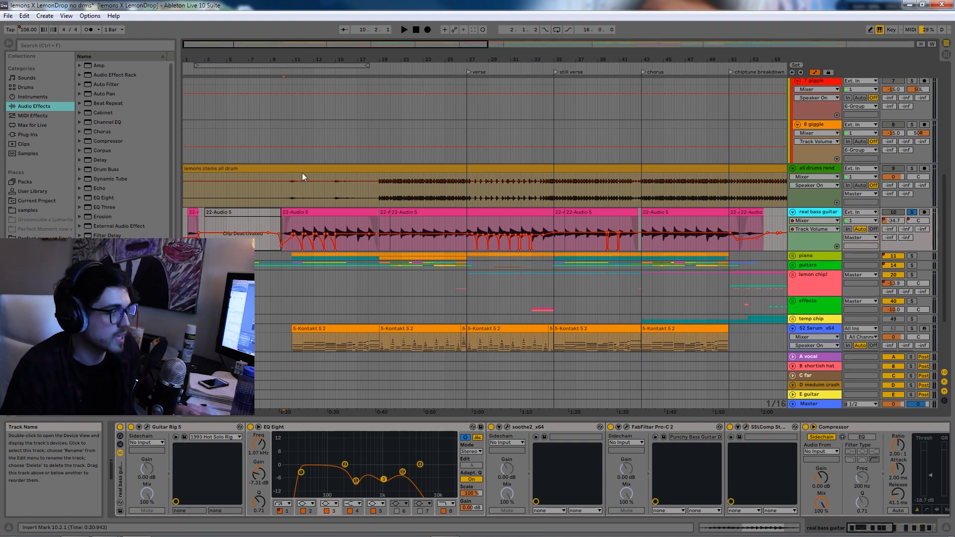
key(space)
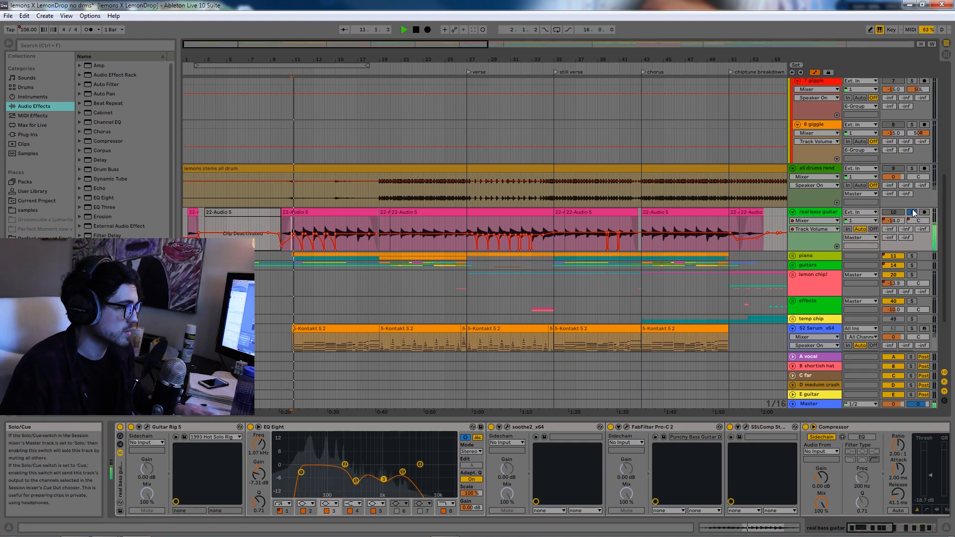
Zoom into bars 8–18, compare the bass soloed and in the mix, and open Guitar Rig 5
drag(255, 41, 332, 262)
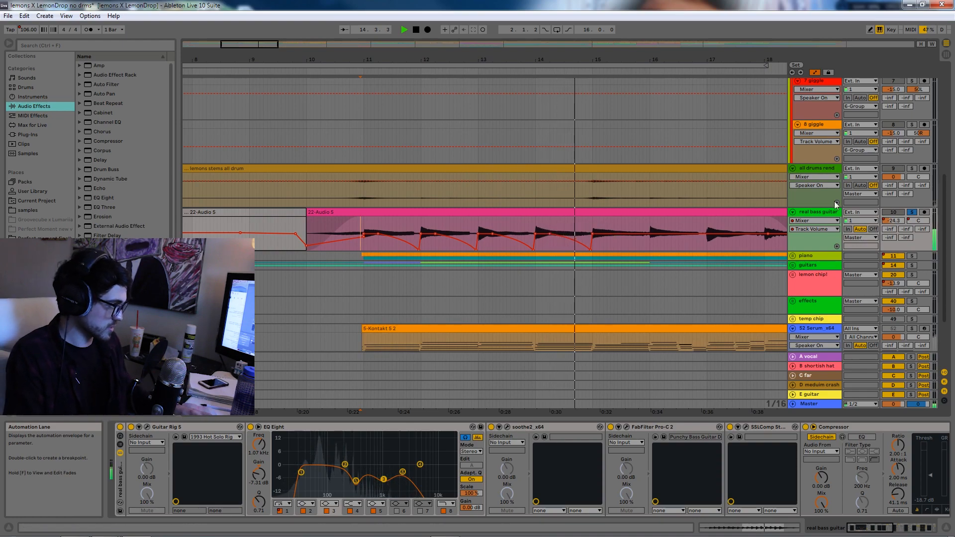
click(912, 213)
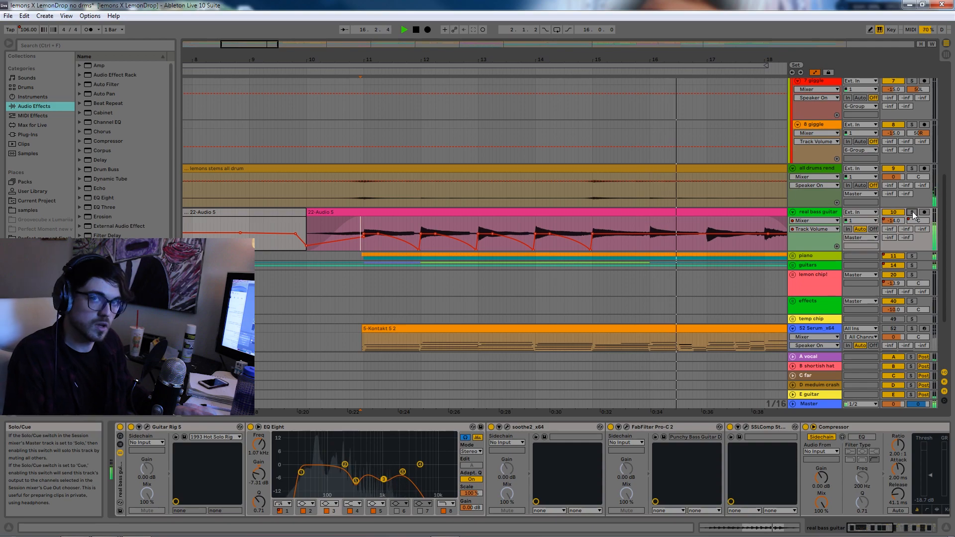
click(912, 213)
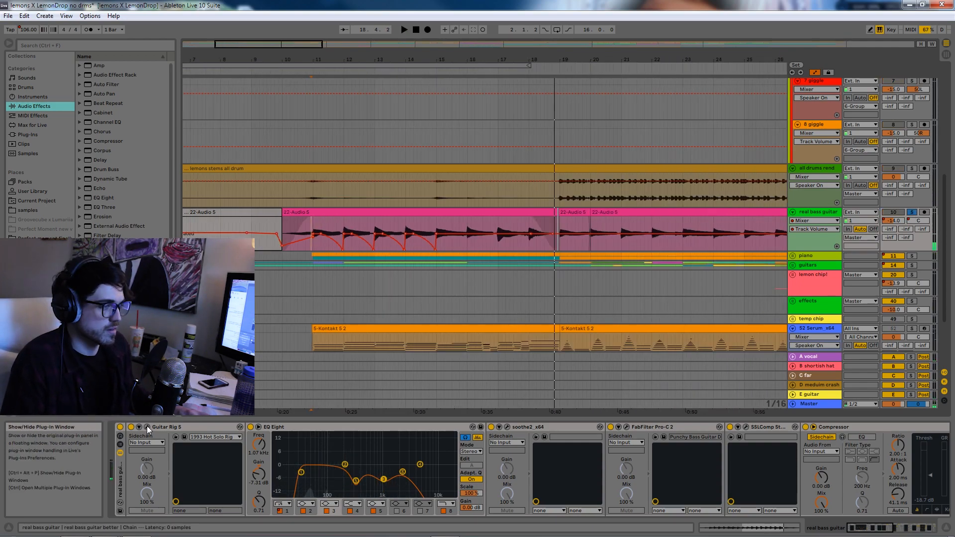
click(147, 426)
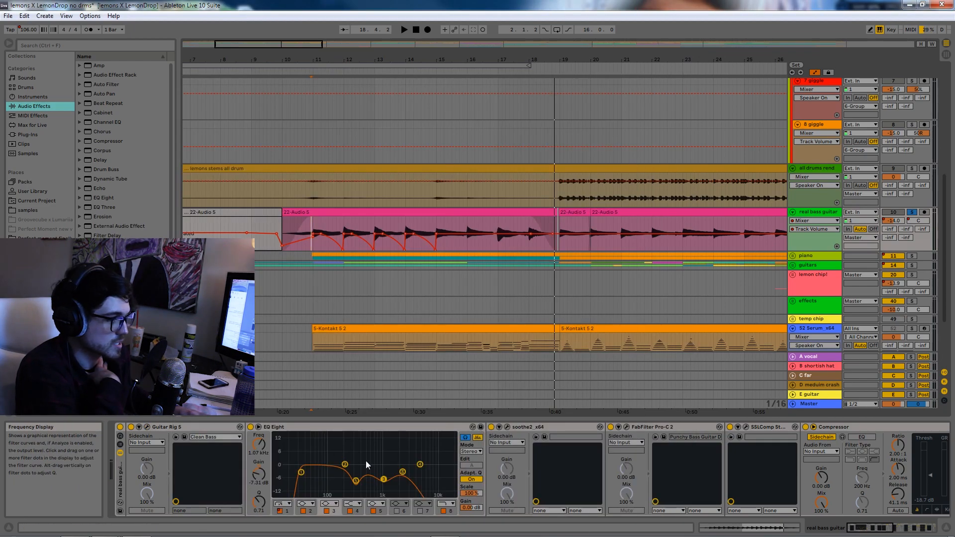
Cut EQ Eight band 5 around 320 Hz, then sweep band 1 to 271 Hz and back to 31 Hz
double_click(384, 447)
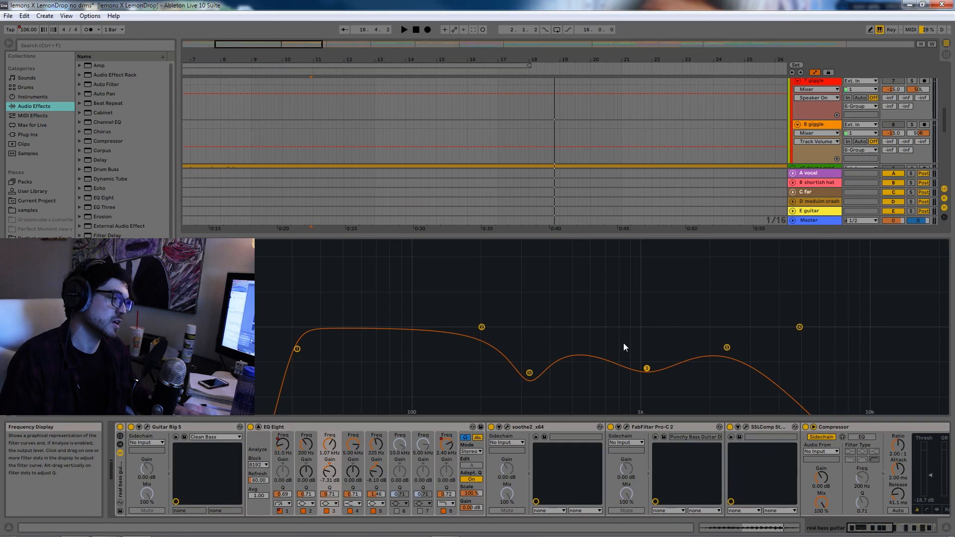
drag(528, 376, 526, 412)
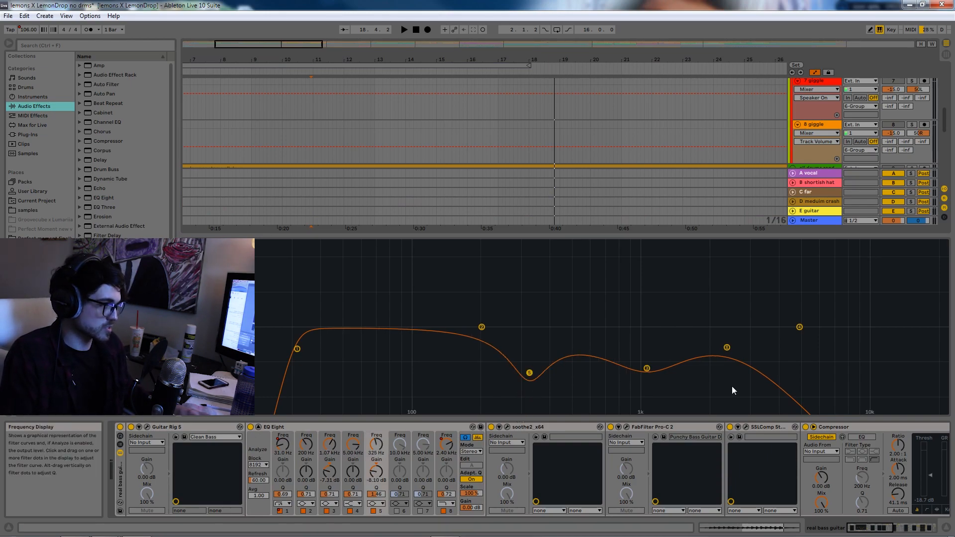
double_click(811, 293)
key(space)
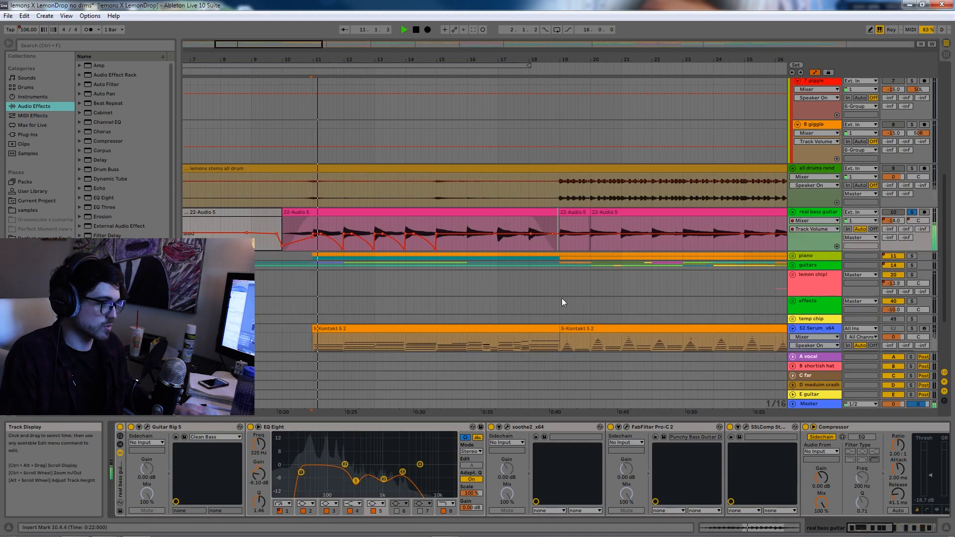
click(301, 472)
drag(259, 444, 258, 419)
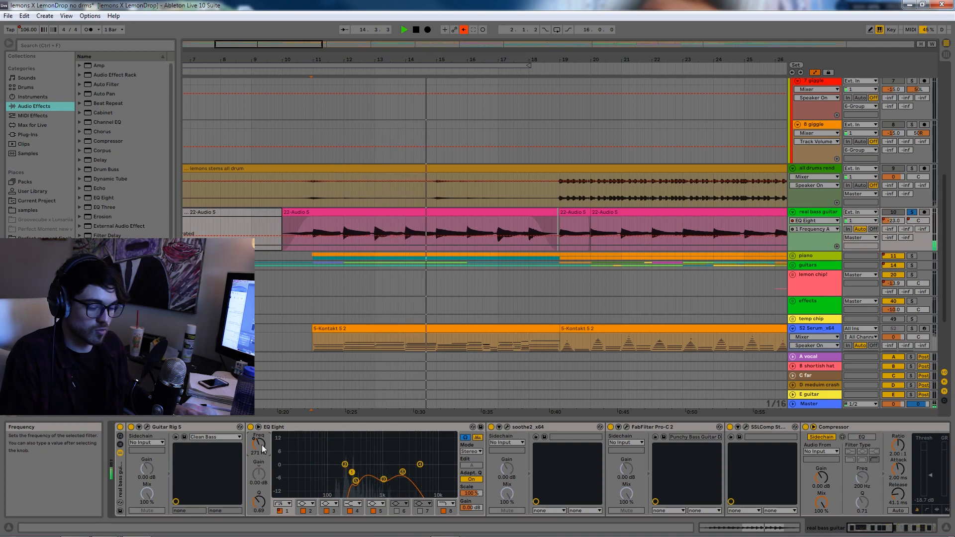
drag(262, 448, 262, 473)
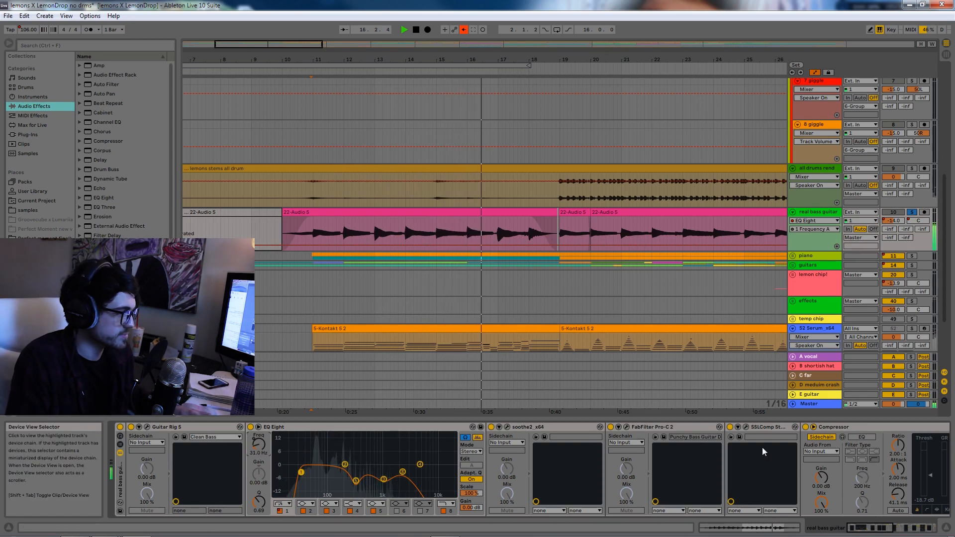
Jump playback to around bar 50 and open the bass clip at bars 43–51
drag(268, 44, 490, 42)
click(403, 233)
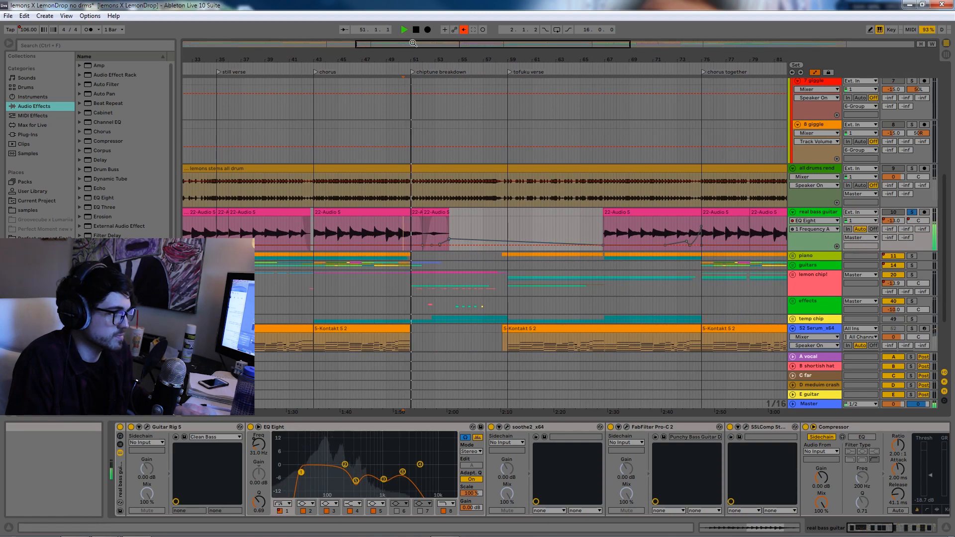
double_click(381, 212)
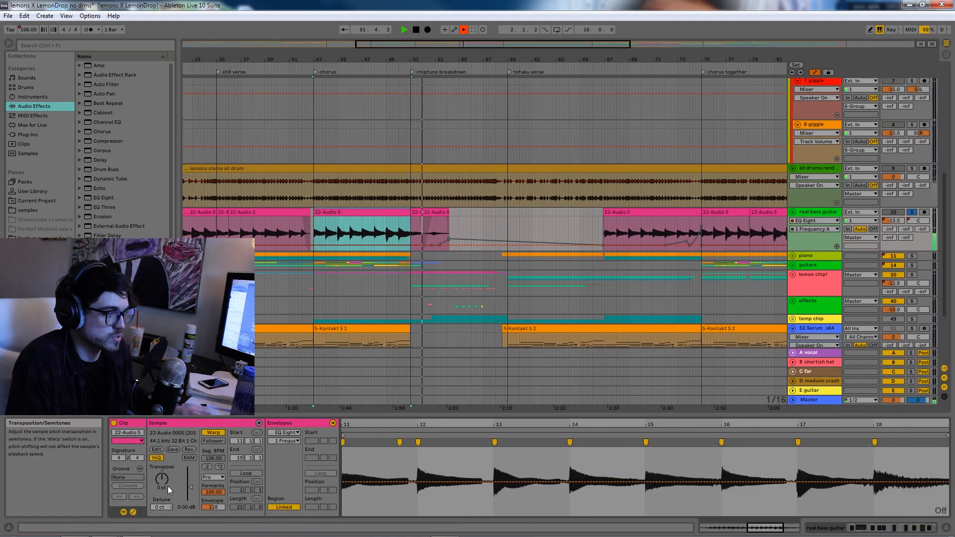
Show the clip's transposition envelope, check SSLComp's makeup gain, and unfold the piano group
click(169, 489)
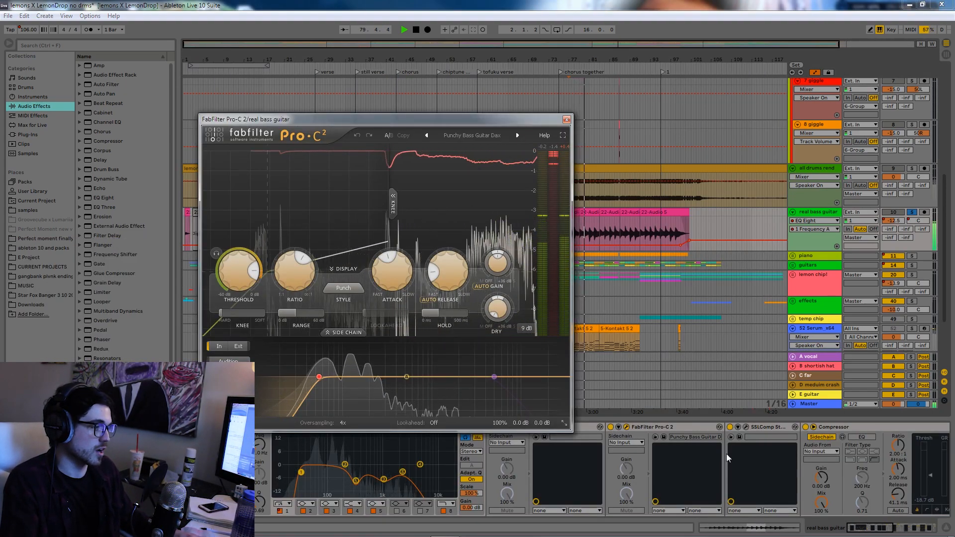
click(745, 427)
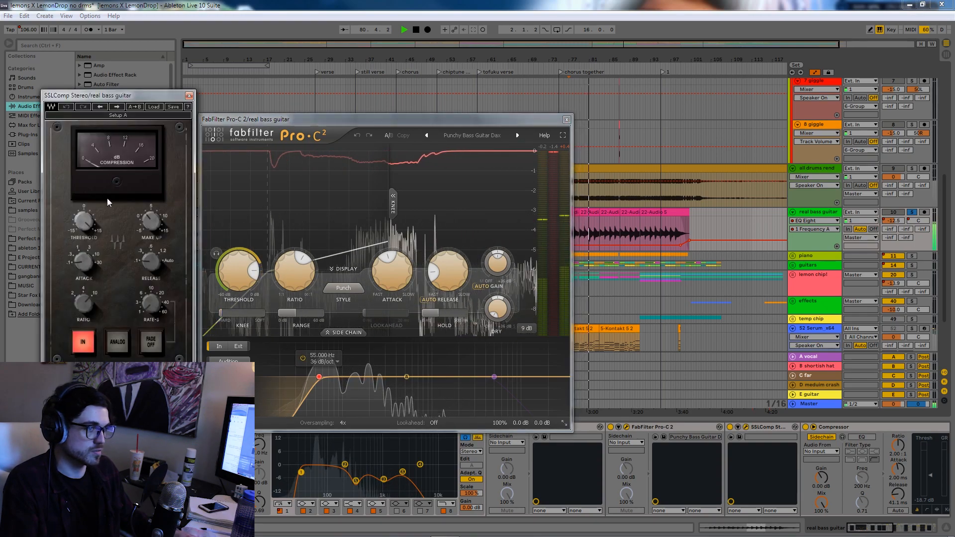
click(145, 221)
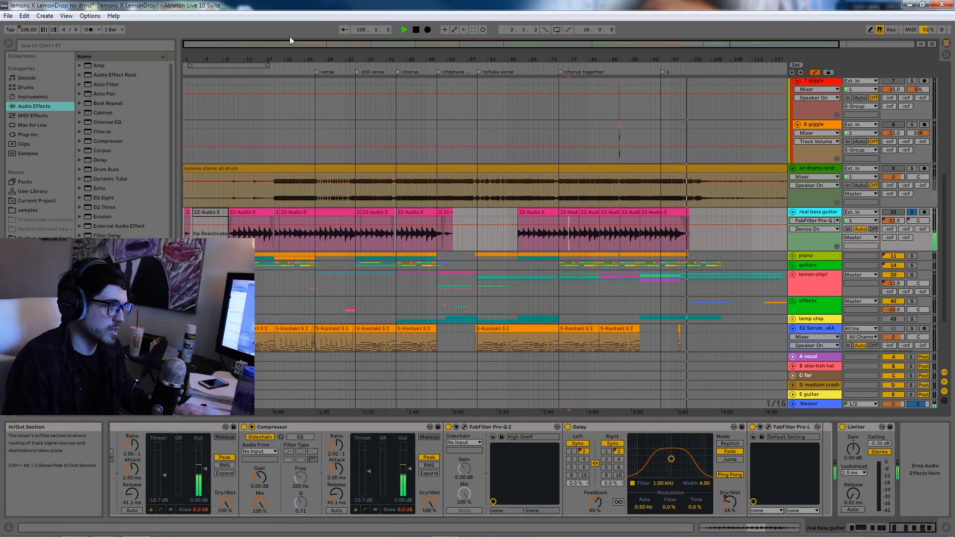
click(793, 256)
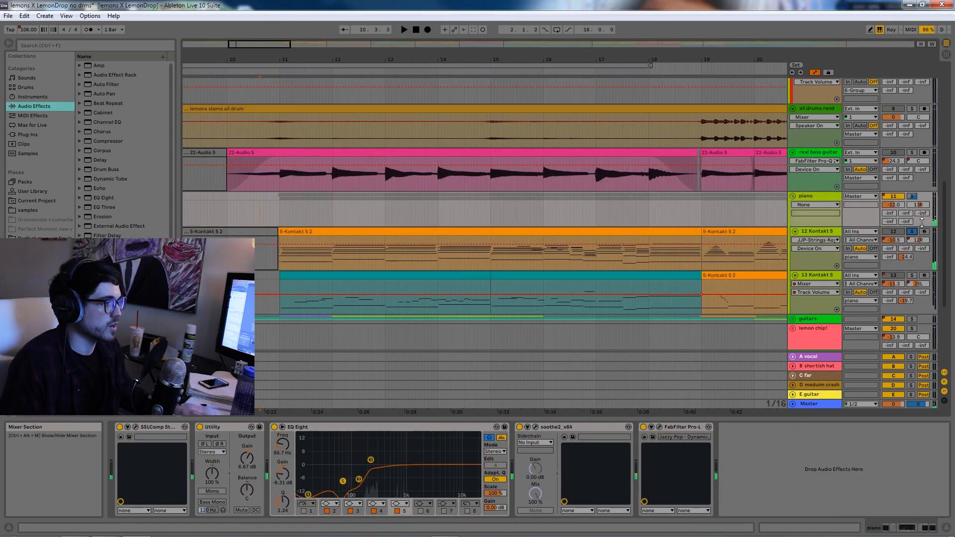
Zoom to bars 10–20, solo track 13 Kontakt 5 and select its first teal clip
click(921, 222)
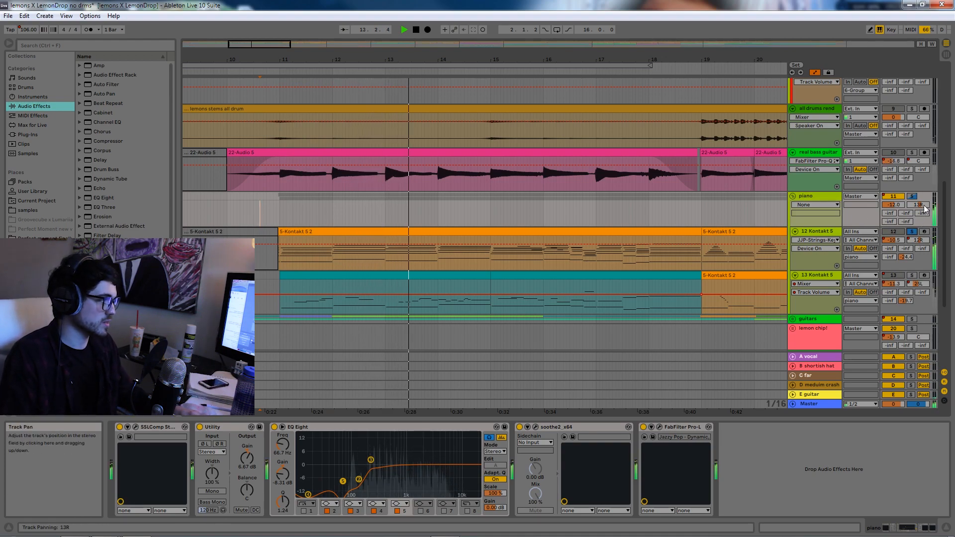
click(911, 275)
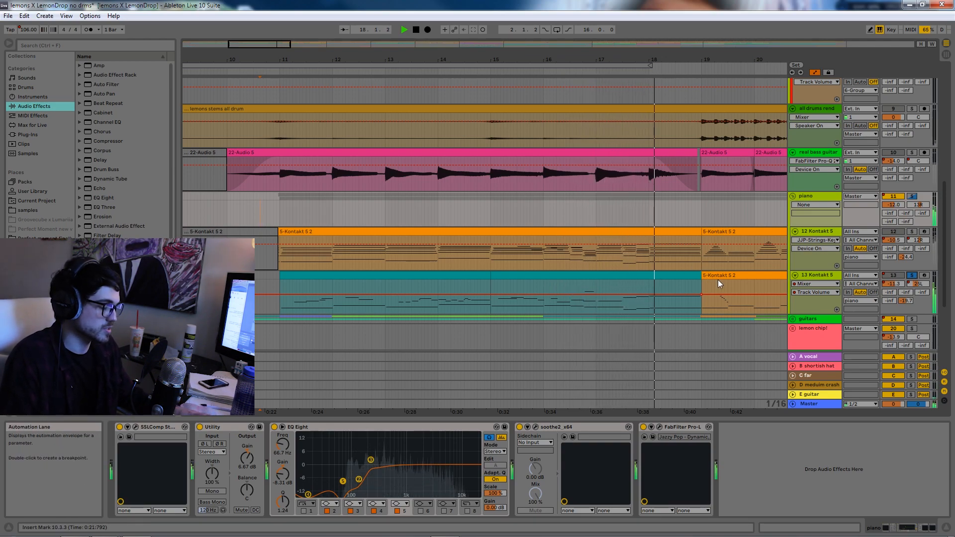
click(408, 275)
key(space)
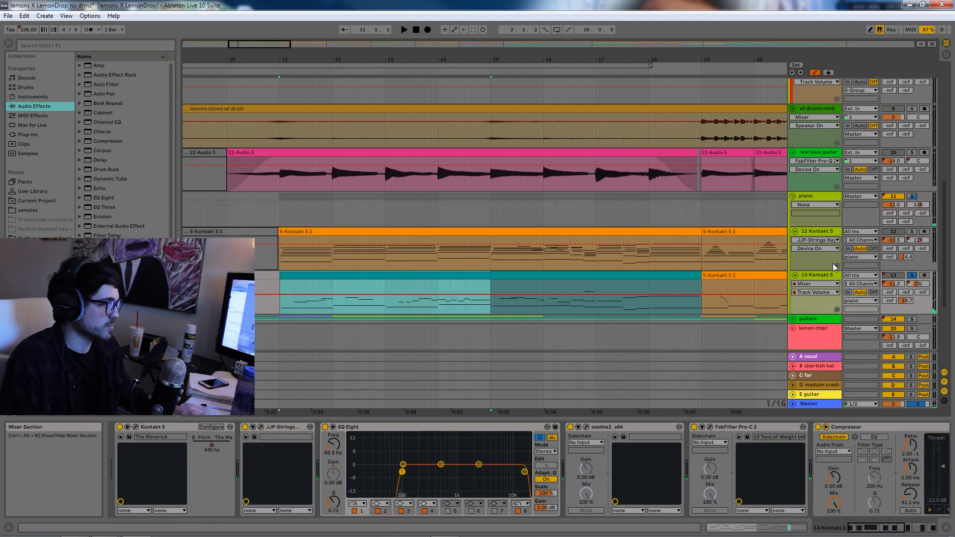
Solo the piano group, reset its pan to center, and open track 12's bar-19 clip
click(913, 197)
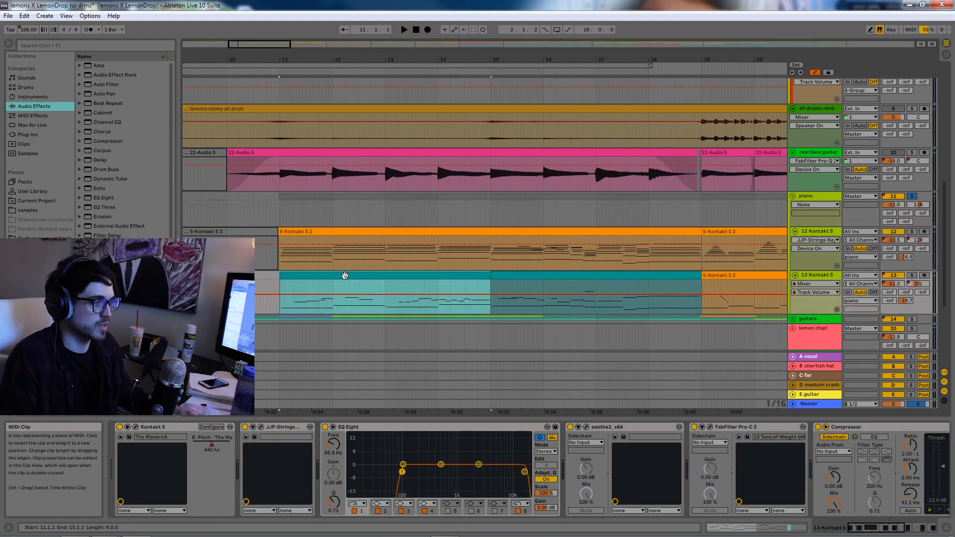
key(space)
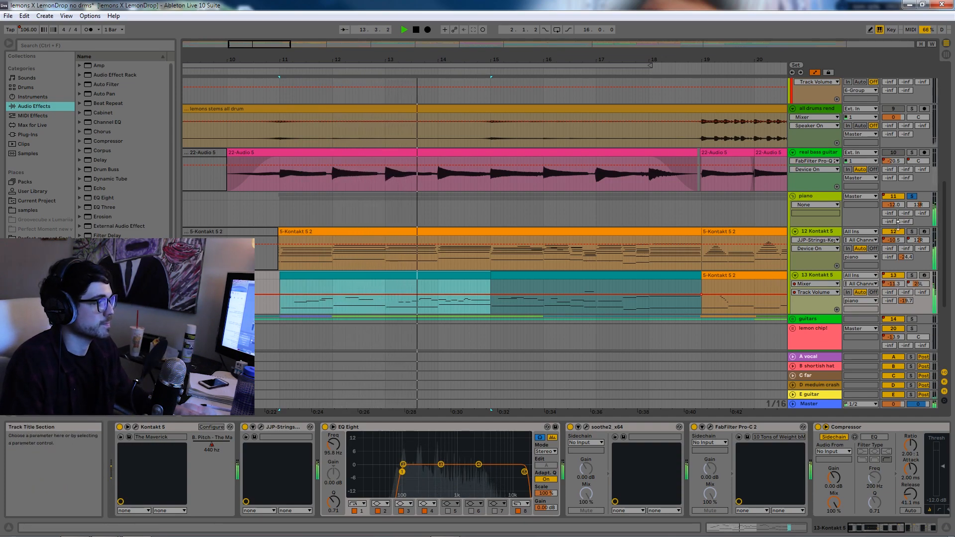
double_click(922, 206)
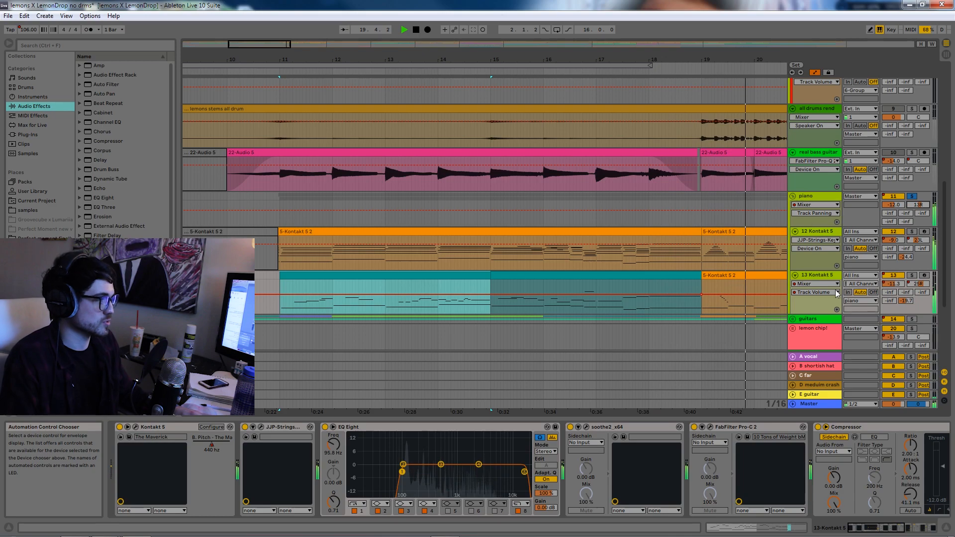
click(763, 230)
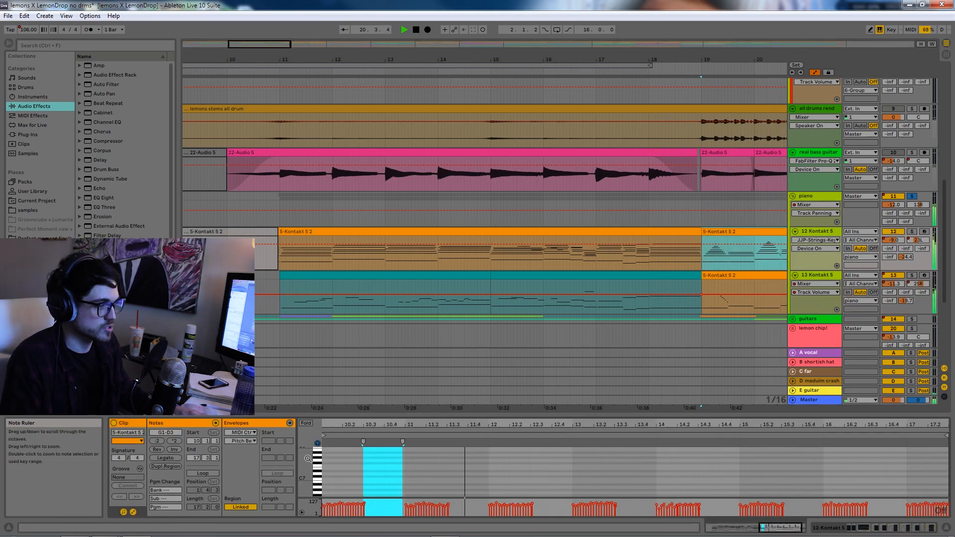
Enlarge then shrink the note editor, and show track 12 Kontakt 5's device chain
drag(372, 415, 374, 203)
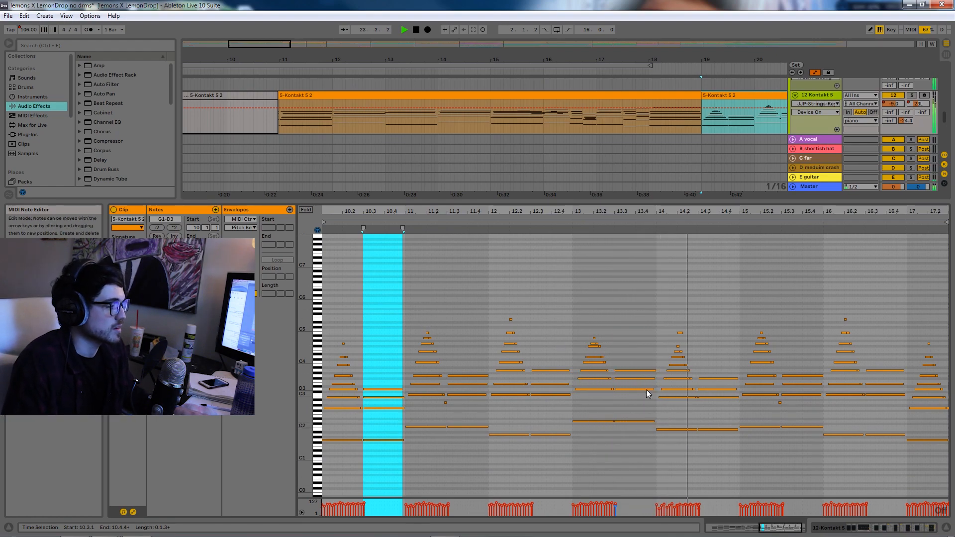
drag(674, 204, 675, 397)
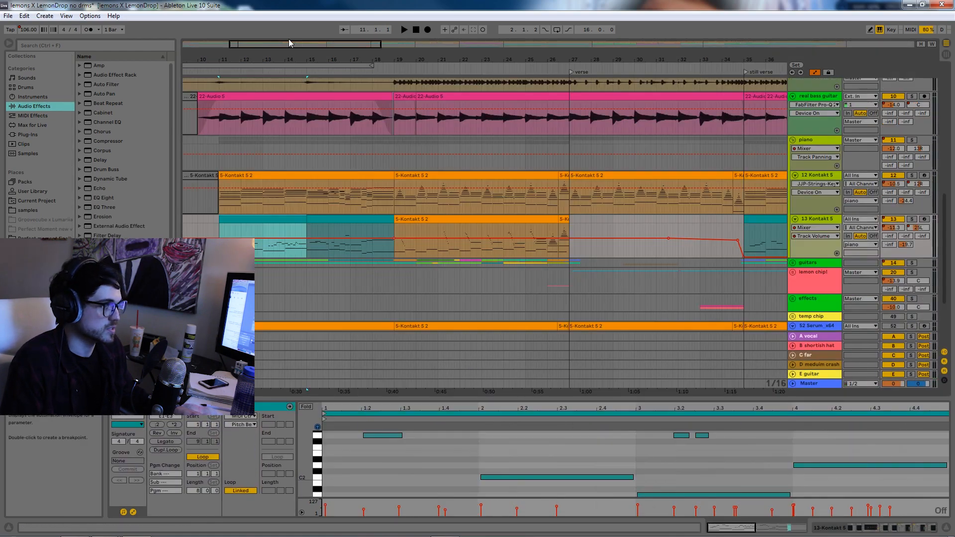
double_click(822, 178)
click(134, 427)
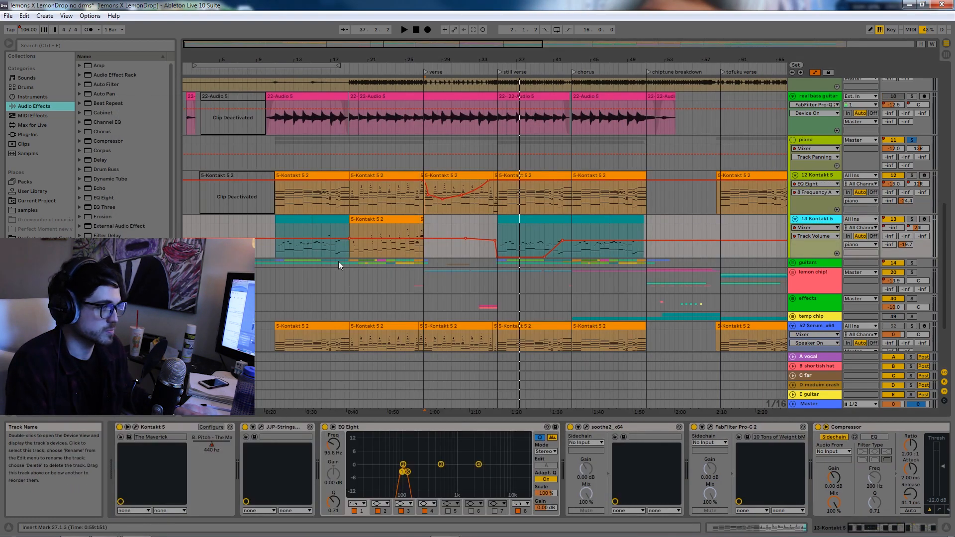
Inspect the Kontakt and piano group plug-in windows, then expand and collapse the EQ Eight curve
click(135, 427)
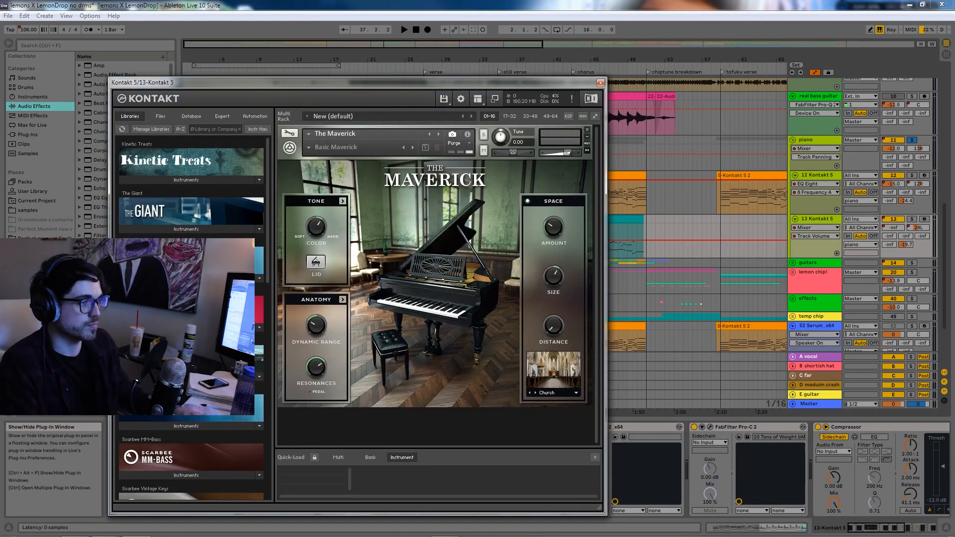
click(600, 84)
click(812, 139)
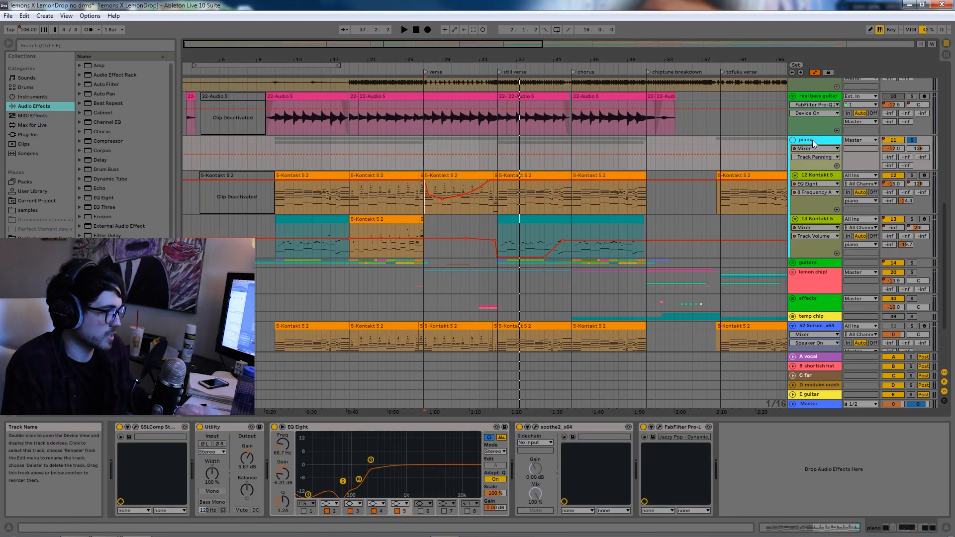
click(136, 428)
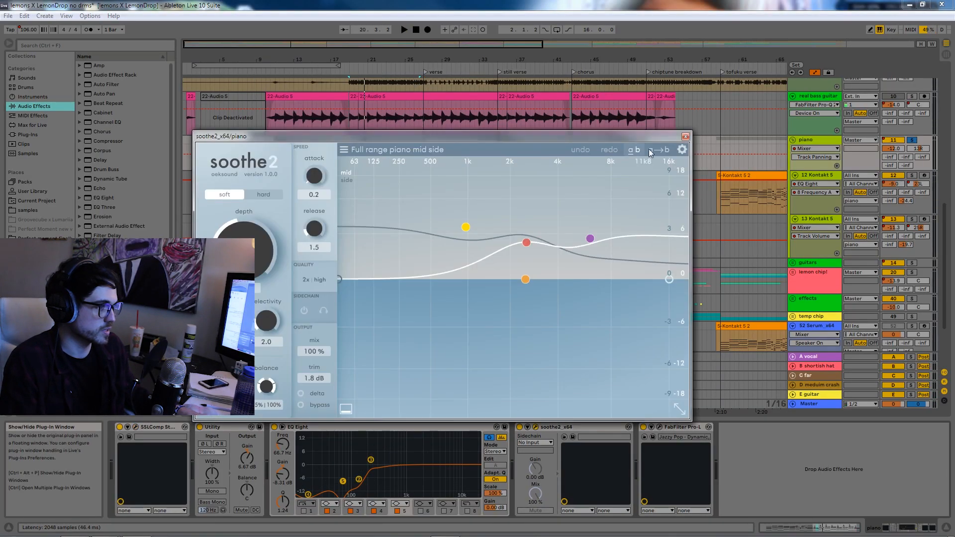
click(686, 137)
double_click(323, 443)
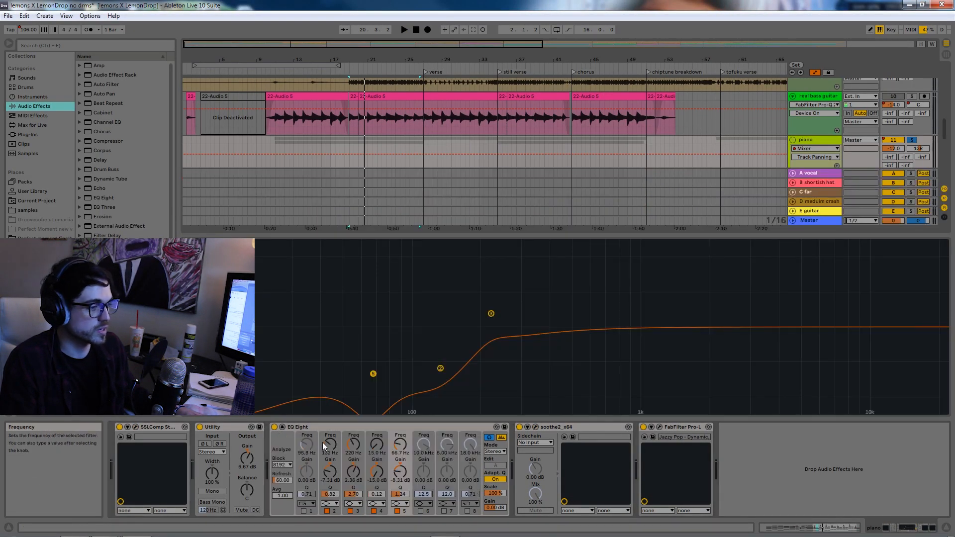
double_click(347, 276)
Start playback, unfold the guitars group, and select the 15 Group, guitar 2 and guitar 1 tracks
key(space)
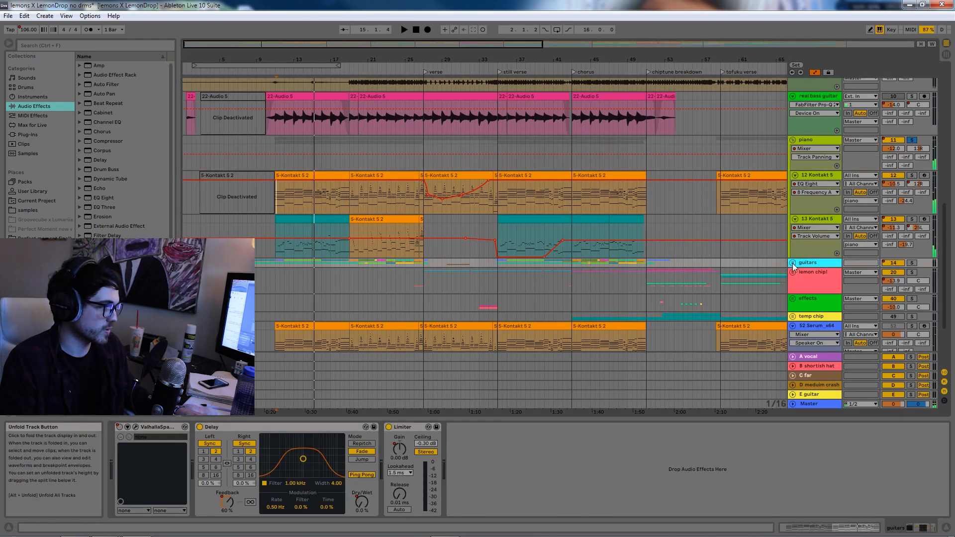
click(792, 263)
scroll(399, 227, down, 2)
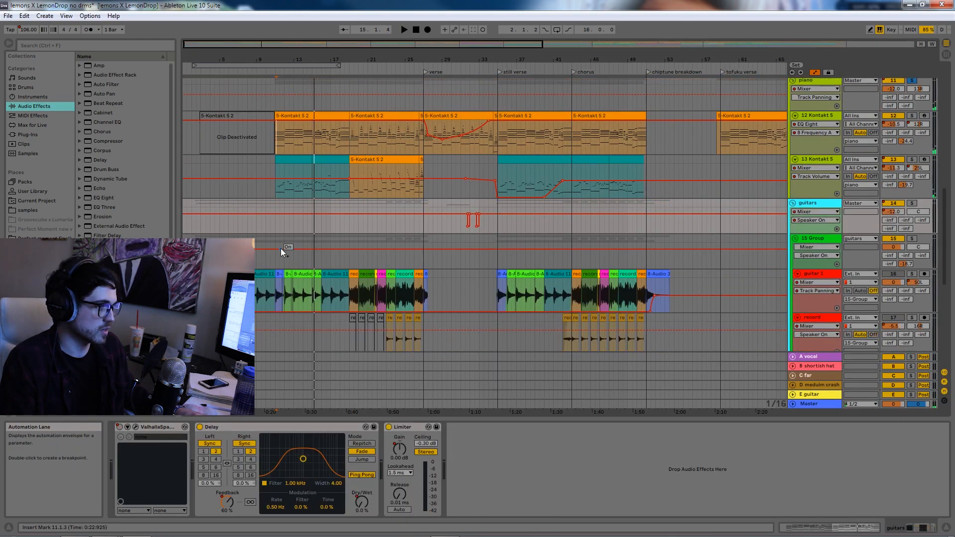
click(283, 260)
scroll(736, 228, down, 2)
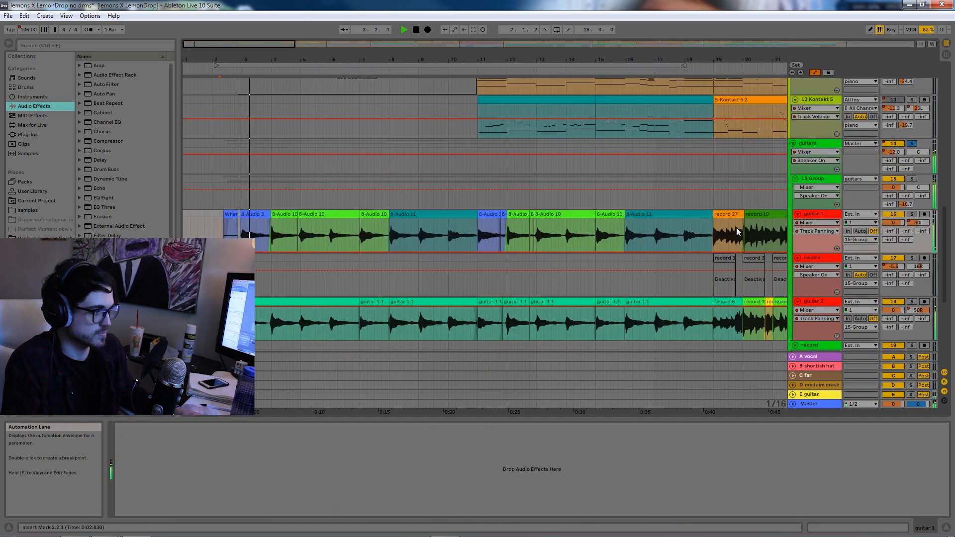
scroll(736, 227, down, 2)
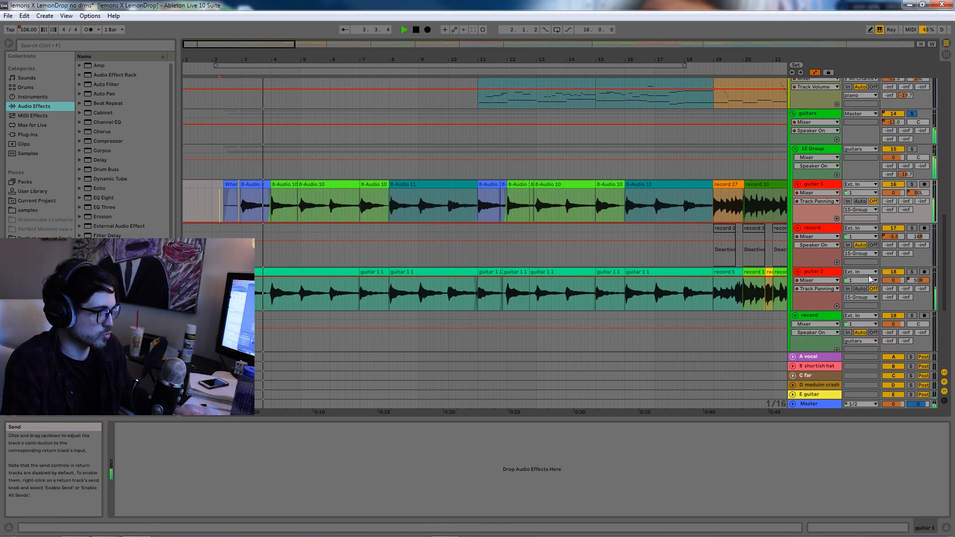
click(819, 272)
click(827, 187)
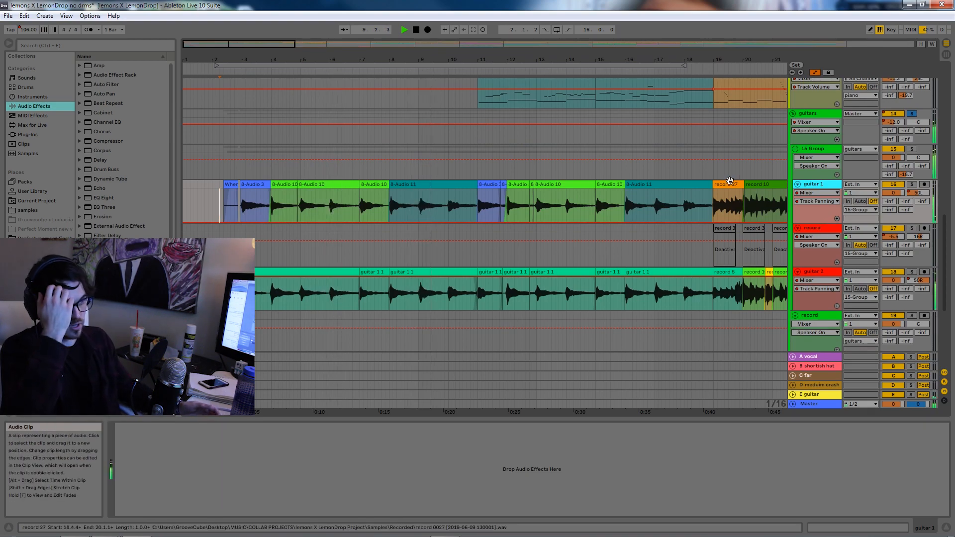
Play from bar 18.2 with bars 16–29 in view, select the record clips, and solo the guitars
click(691, 204)
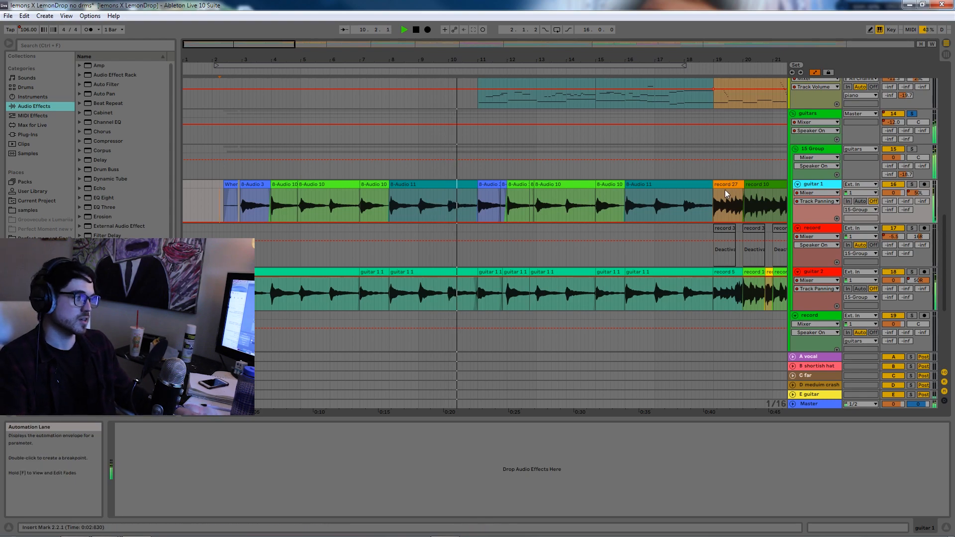
drag(289, 43, 329, 42)
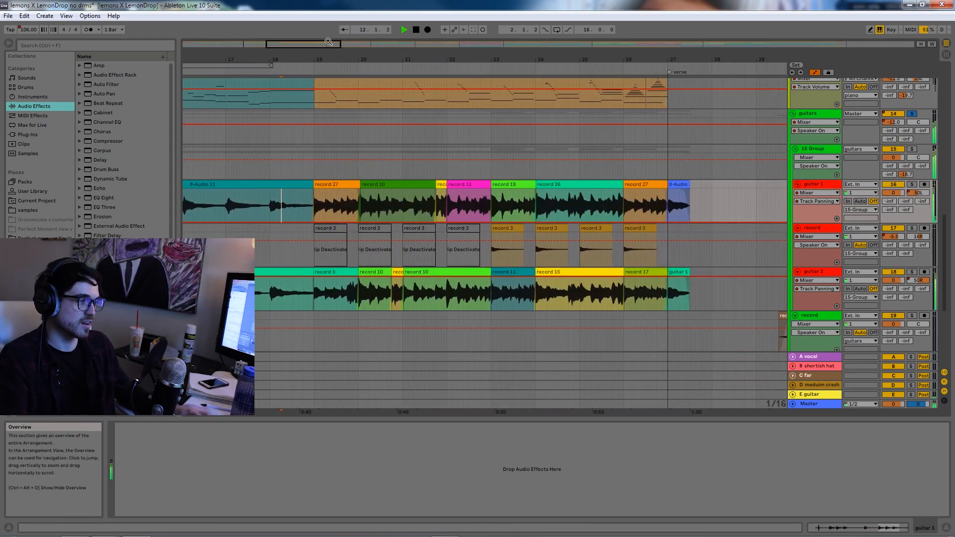
click(305, 202)
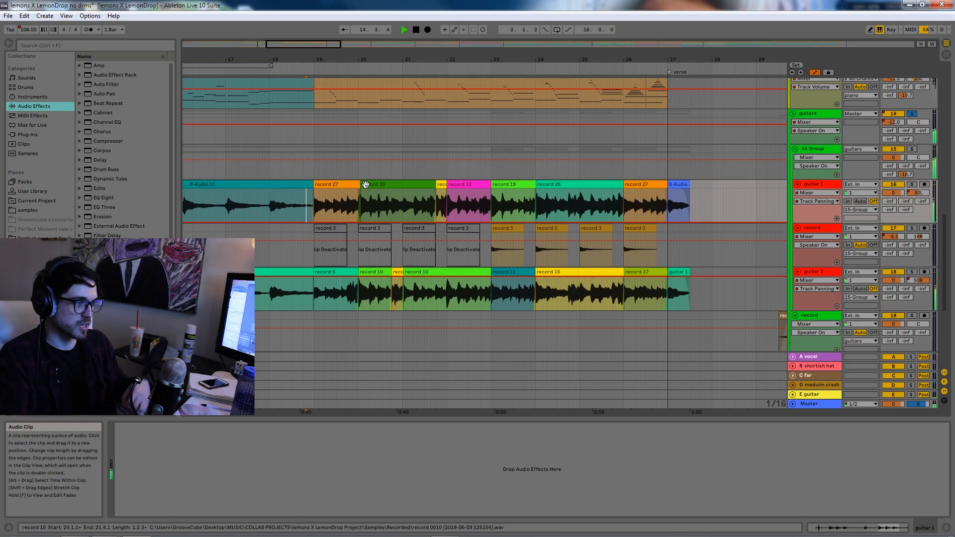
click(348, 184)
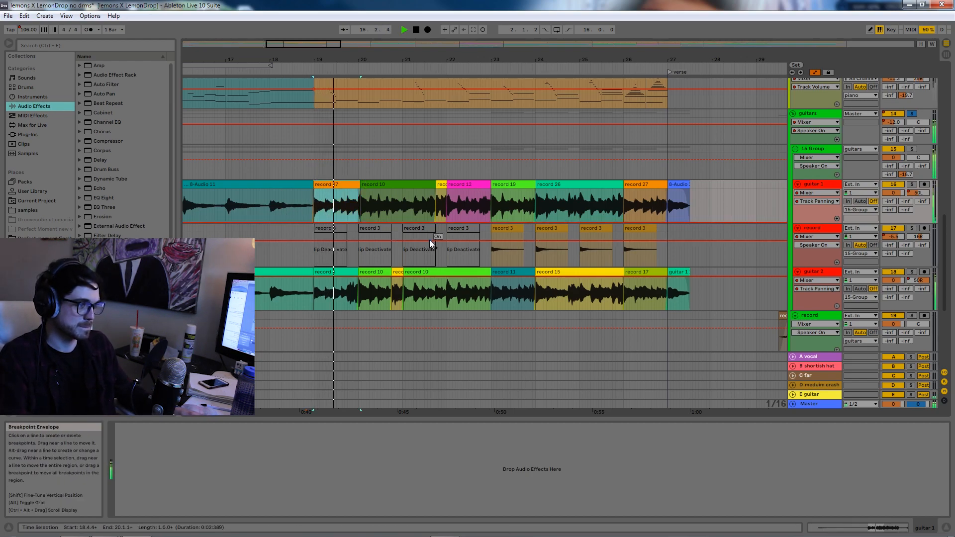
drag(294, 44, 292, 37)
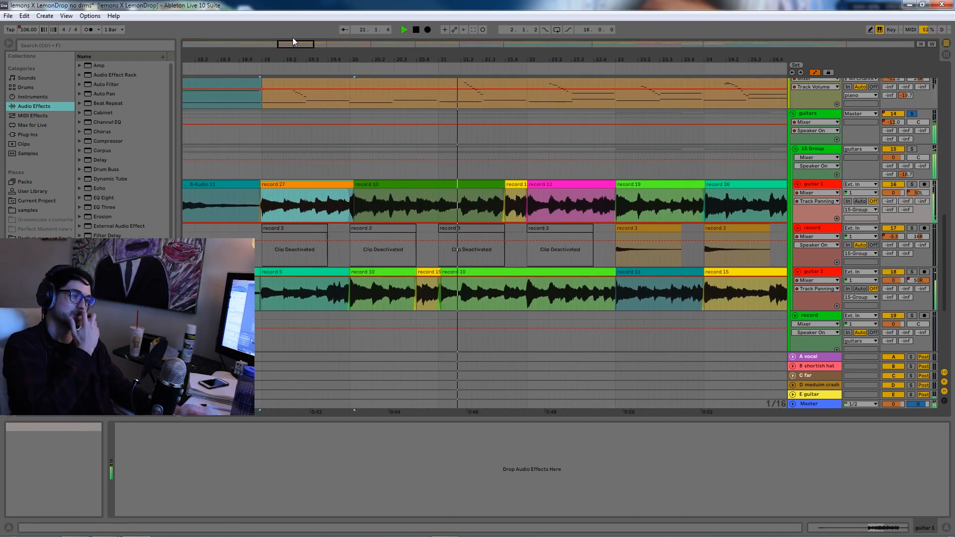
drag(292, 45, 311, 41)
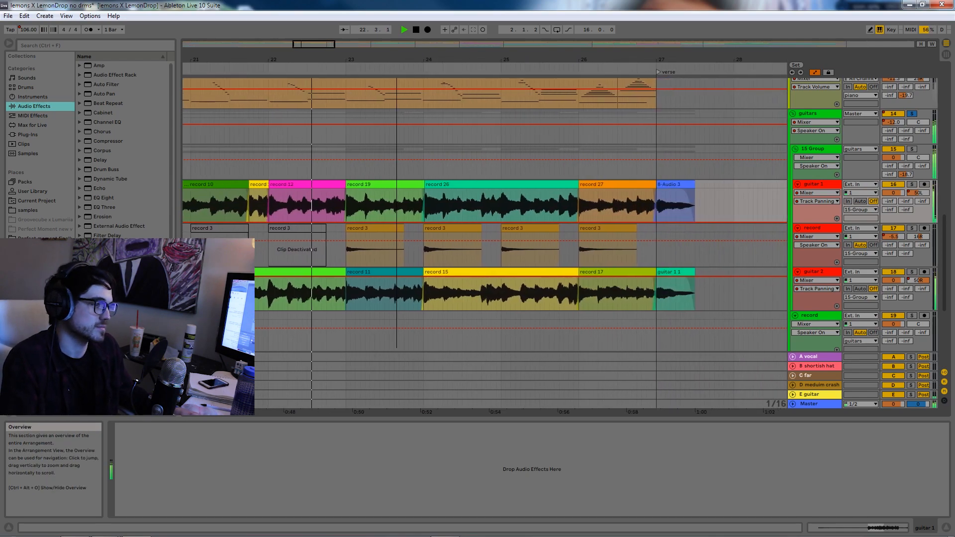
click(375, 231)
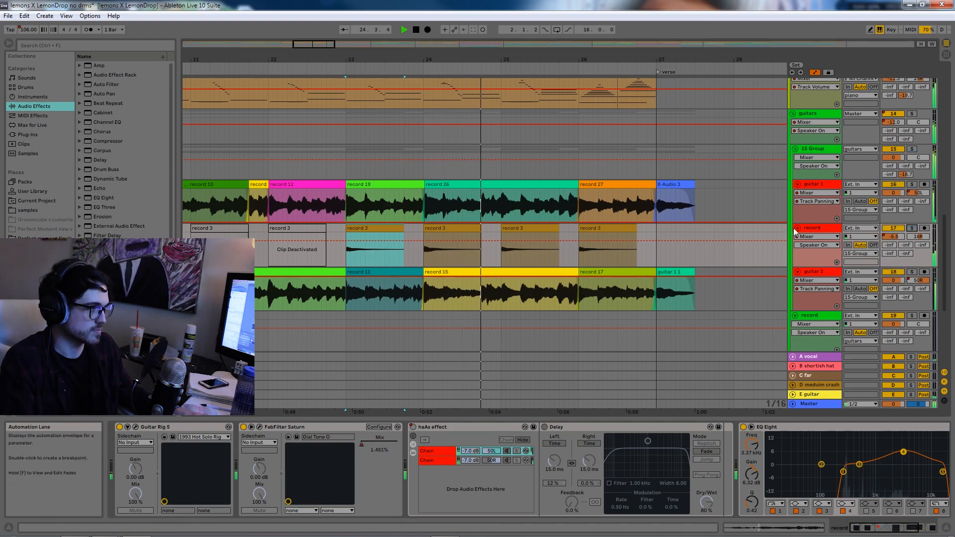
click(911, 148)
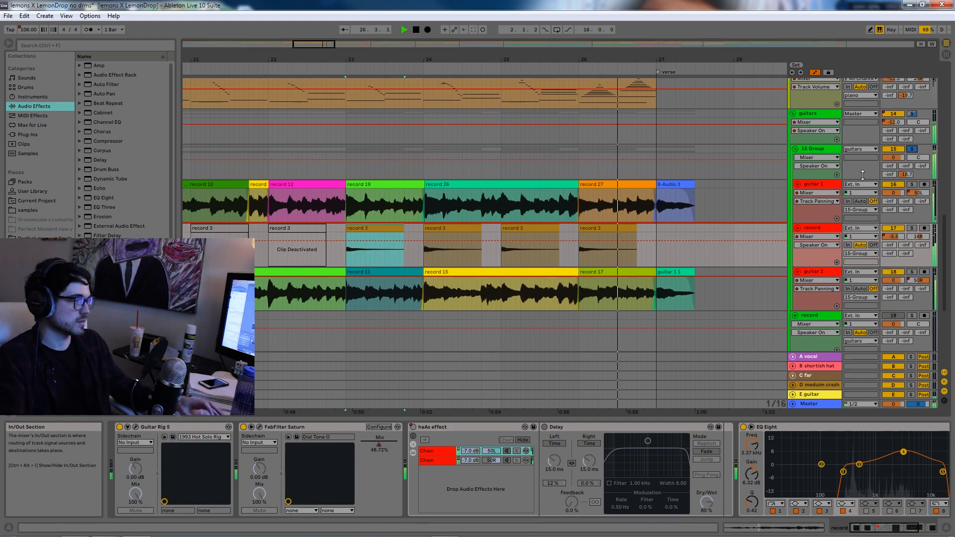
Stop playback, select the 15 Group, inspect its FabFilter Saturn window, and scroll the device chain right
click(829, 279)
key(space)
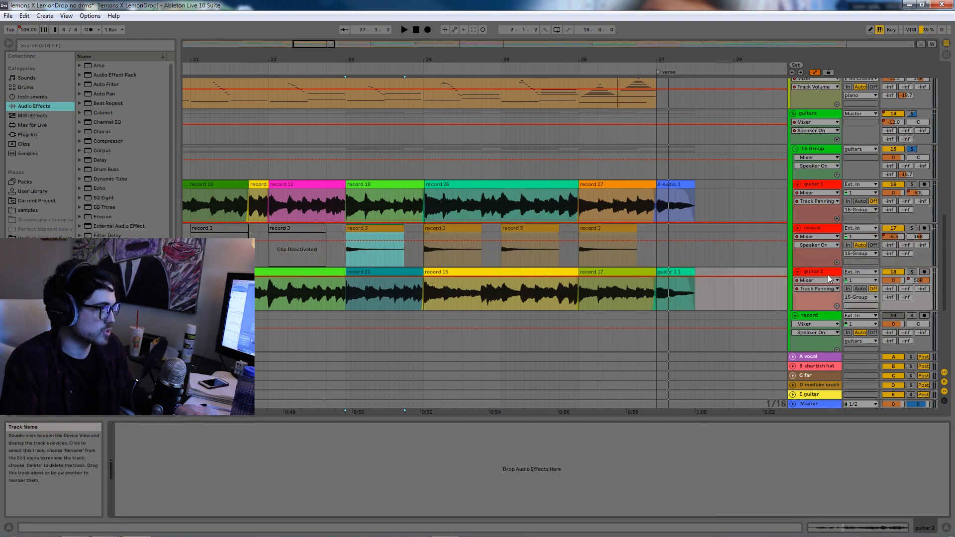
click(818, 149)
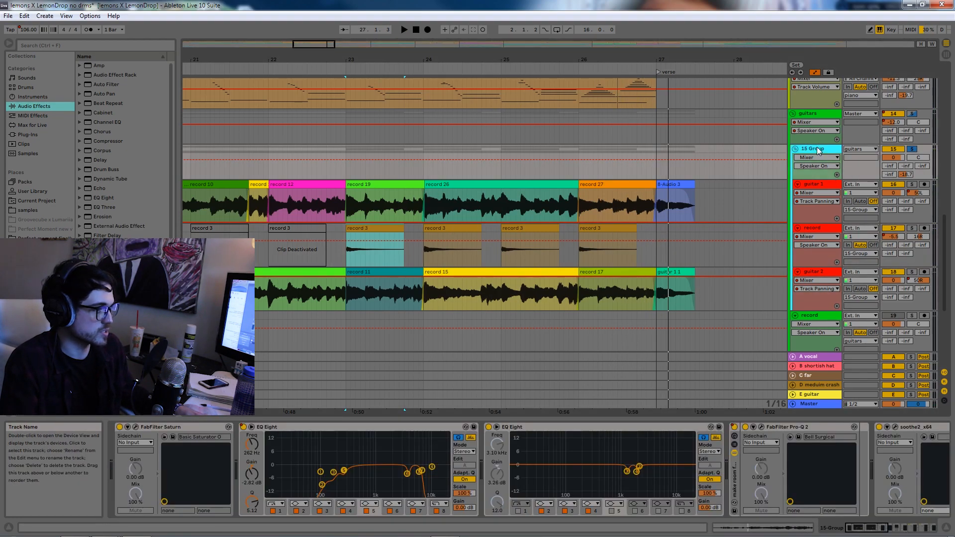
click(136, 427)
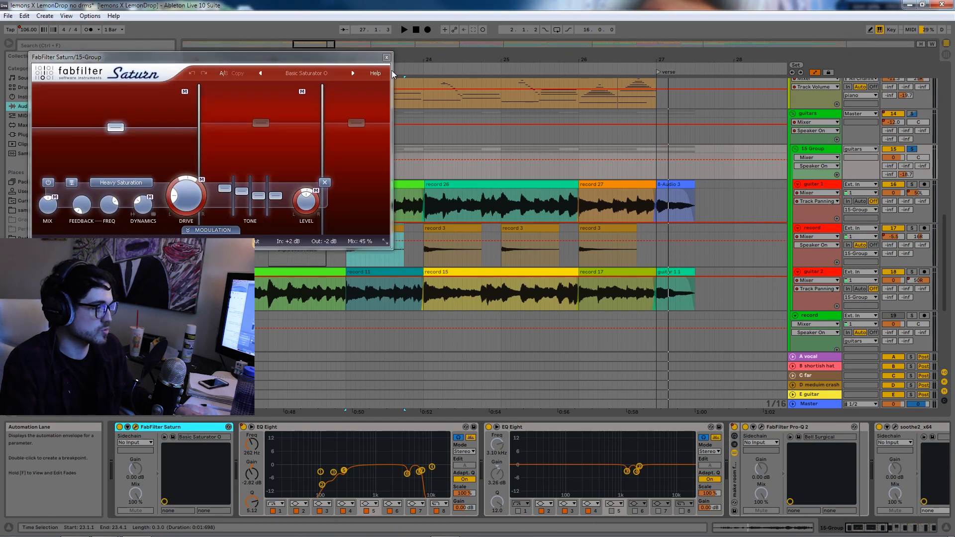
click(387, 57)
drag(871, 530, 932, 528)
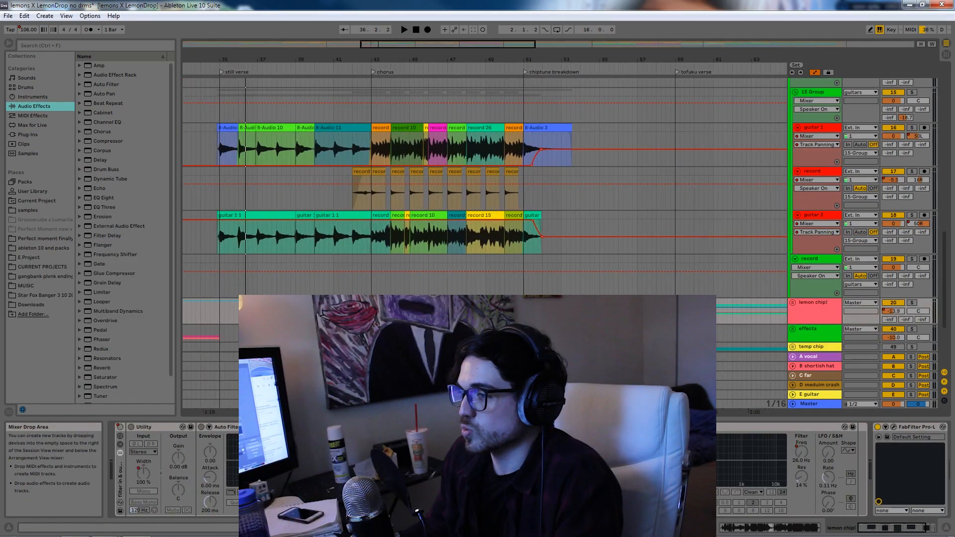
scroll(477, 189, right, 5)
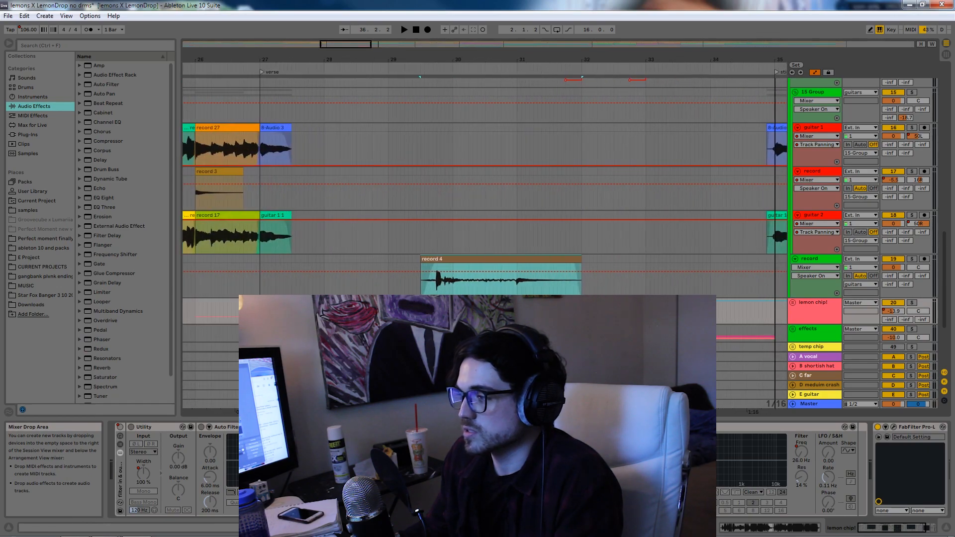
Solo and unsolo the record track, replay from the marker, then zoom out to bars 17–55
drag(319, 44, 312, 47)
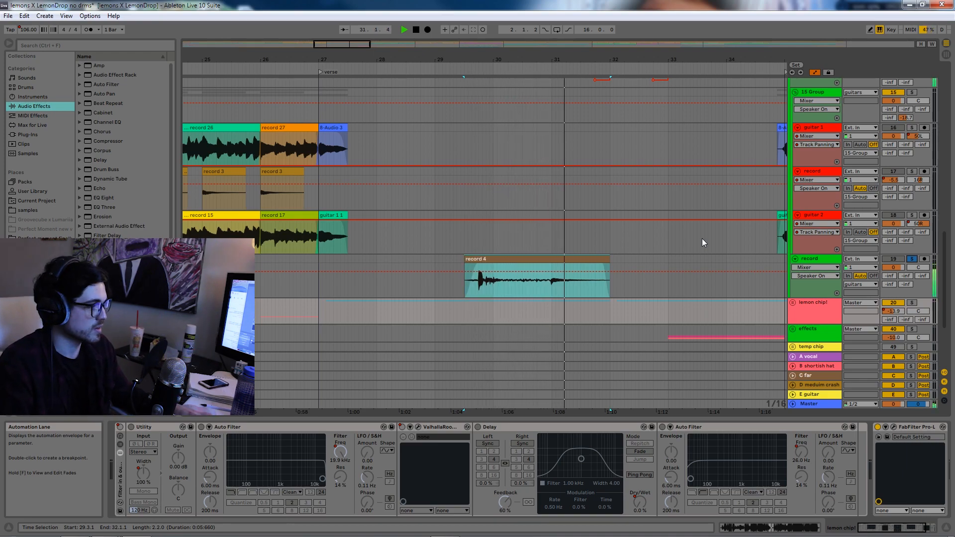
key(space)
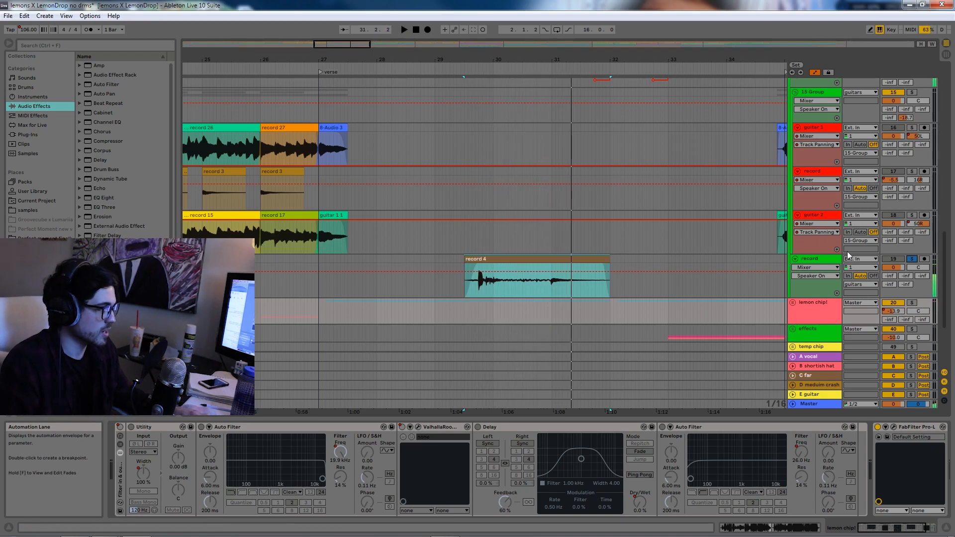
click(912, 259)
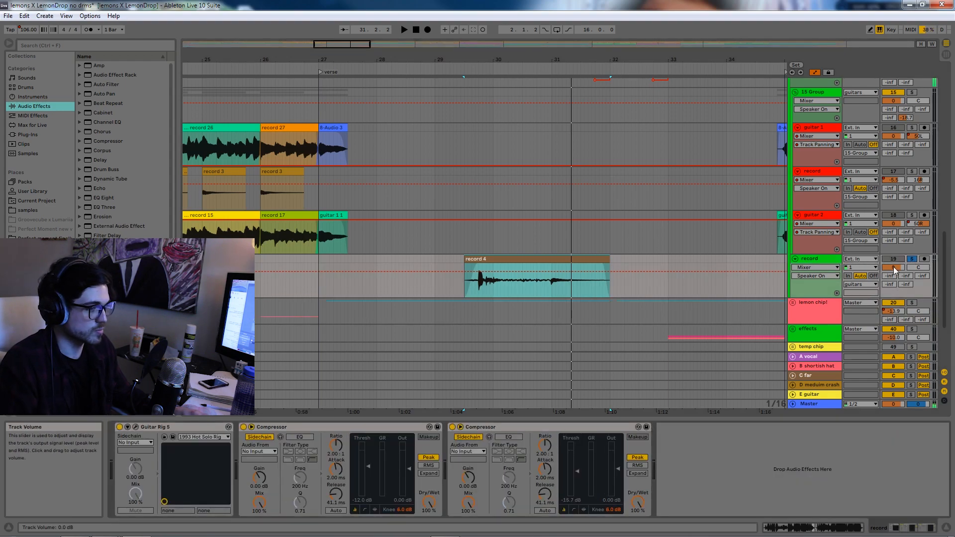
click(911, 259)
key(space)
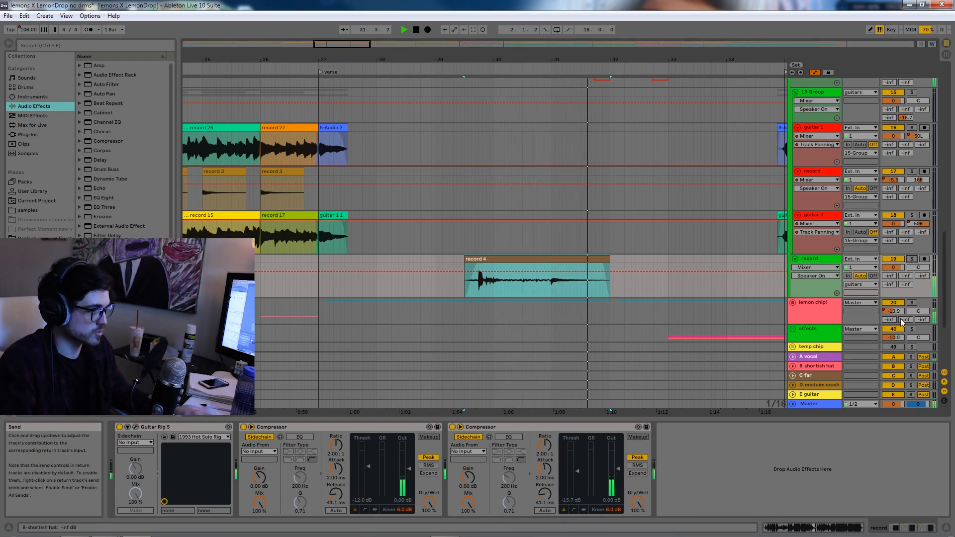
right_click(899, 292)
click(823, 263)
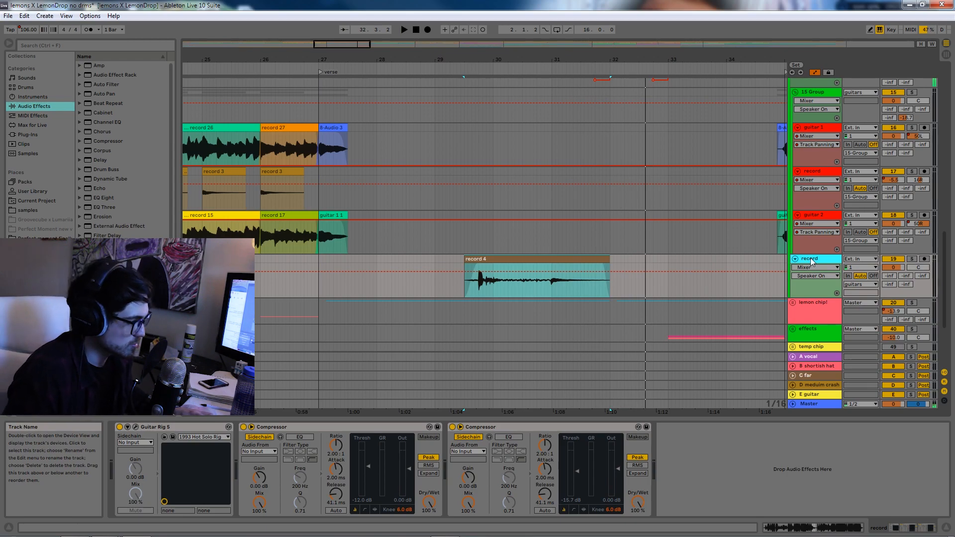
scroll(724, 219, down, 2)
drag(329, 48, 362, 80)
Unfold the lemon chip! group, widen the view to bars 20–71, and set playback at bar 51 on kalmiaba
click(820, 274)
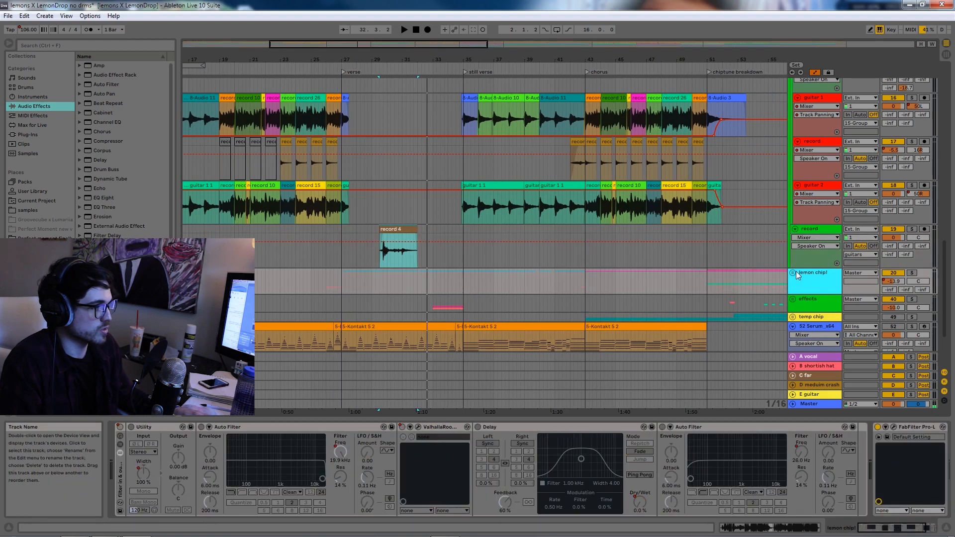
click(792, 272)
scroll(694, 246, down, 3)
drag(378, 45, 432, 33)
scroll(466, 172, down, 1)
click(538, 247)
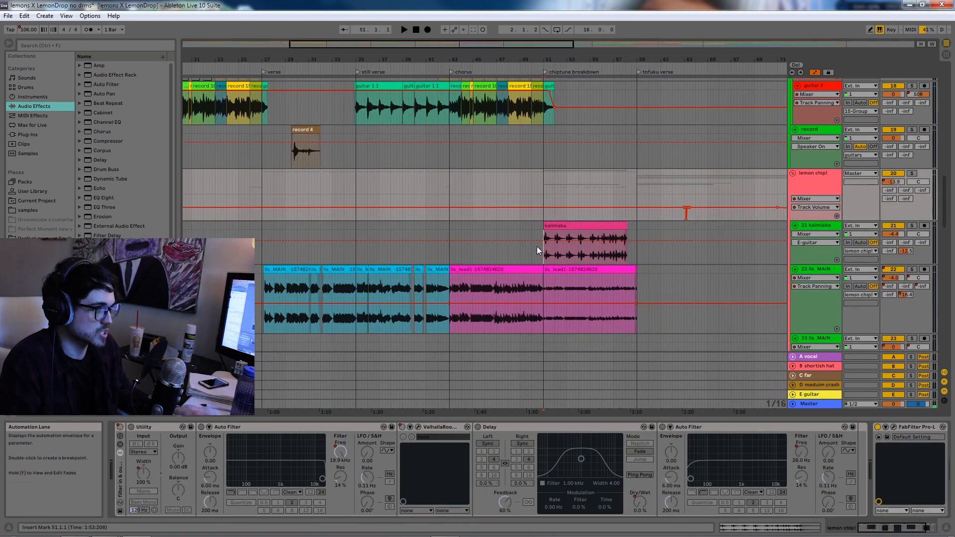
Zoom out to the whole song and scroll through the lemon chip! vocal tracks
drag(378, 45, 379, 21)
scroll(641, 211, down, 3)
scroll(645, 212, up, 1)
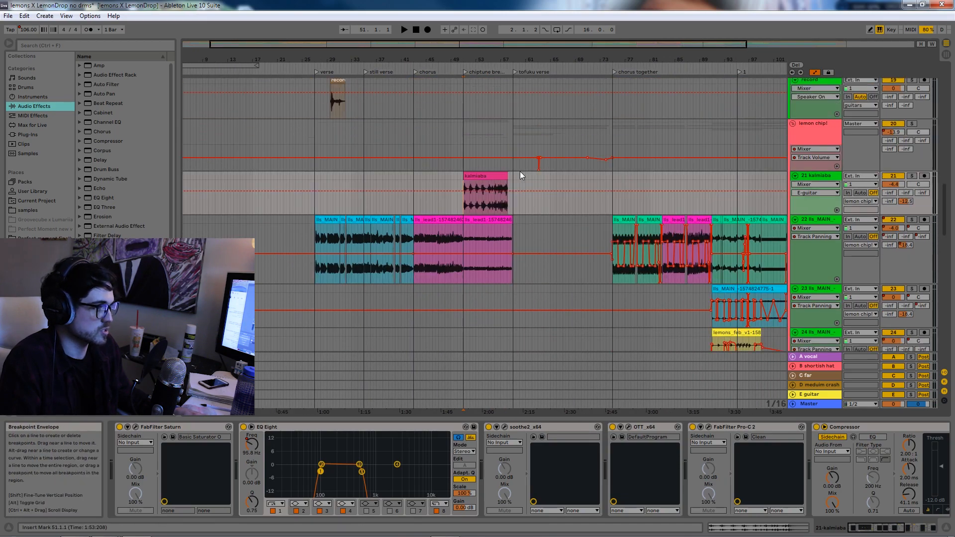
drag(420, 56, 376, 34)
scroll(652, 254, down, 4)
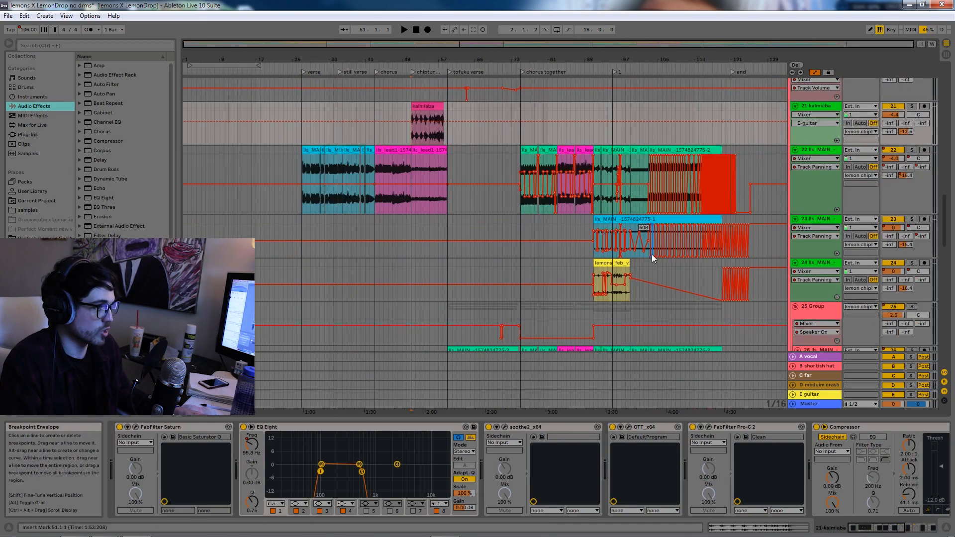
scroll(646, 303, down, 5)
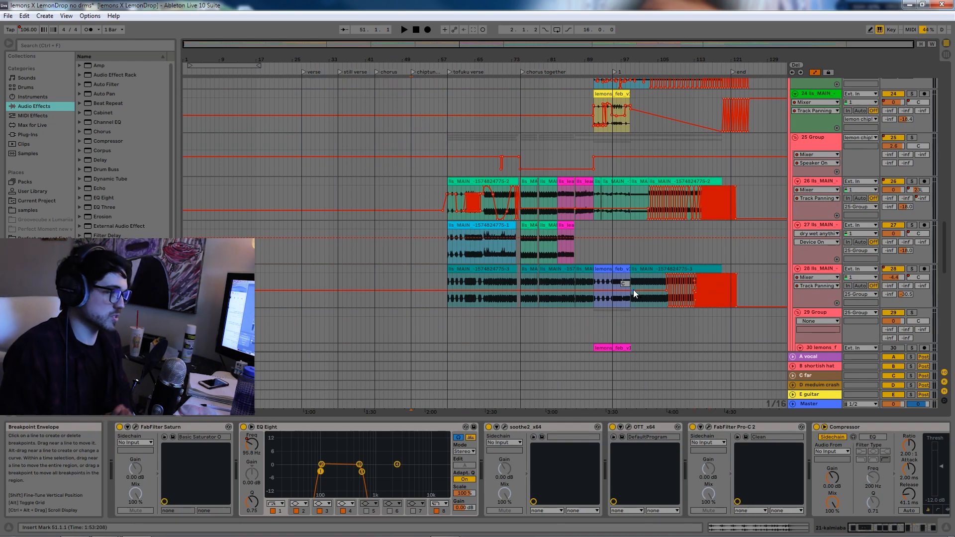
scroll(639, 284, up, 4)
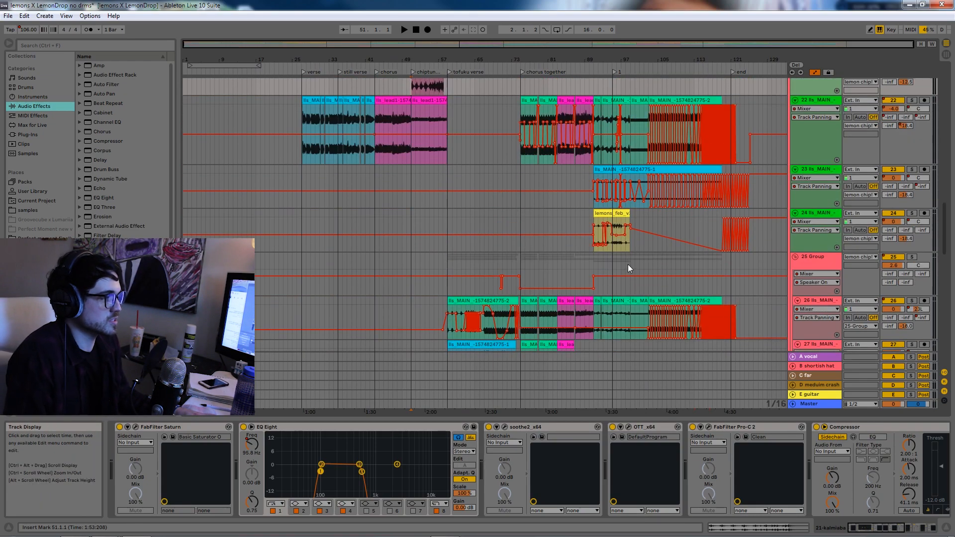
scroll(637, 269, down, 15)
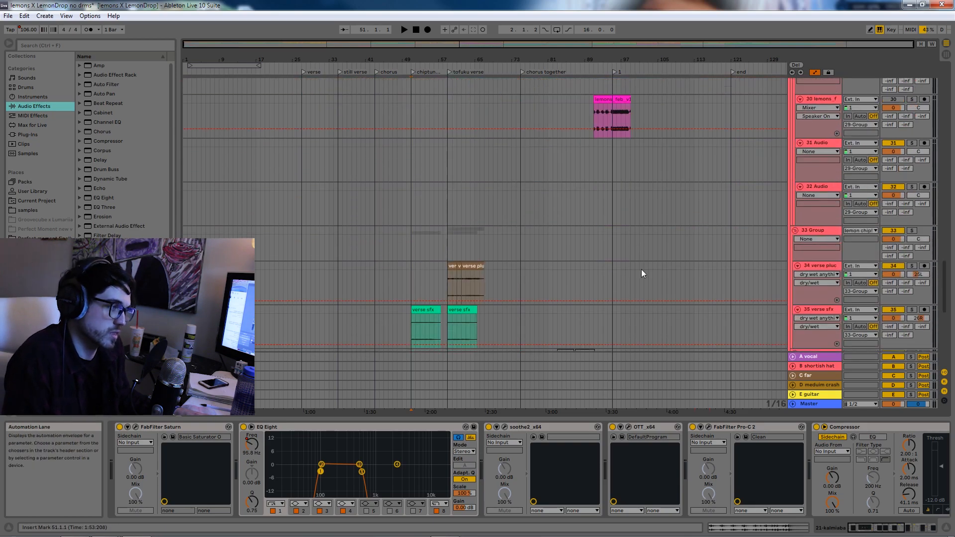
scroll(656, 270, up, 4)
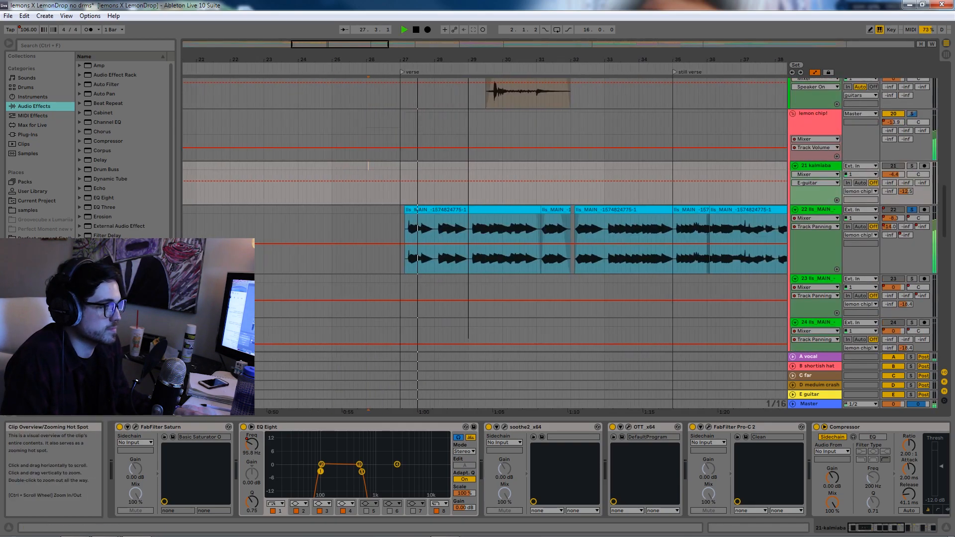
Adjust the arrangement zoom and show track 22 lls_MAIN's effects chain
drag(310, 46, 309, 42)
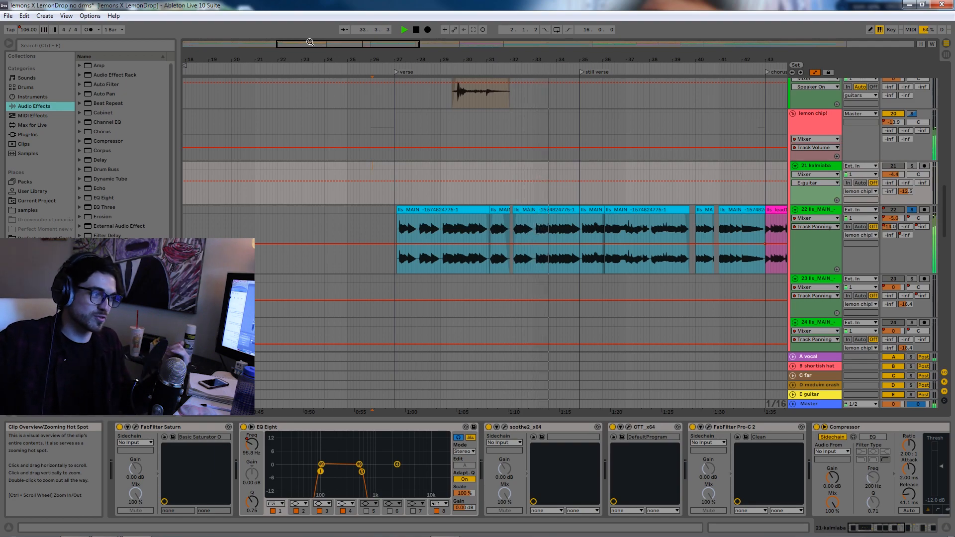
drag(348, 44, 392, 60)
scroll(493, 254, down, 3)
scroll(652, 227, up, 3)
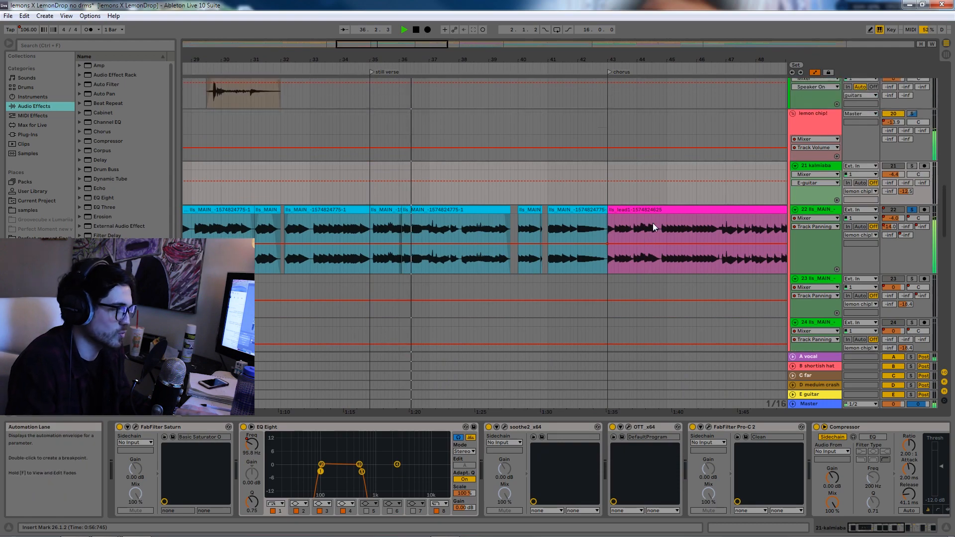
click(857, 211)
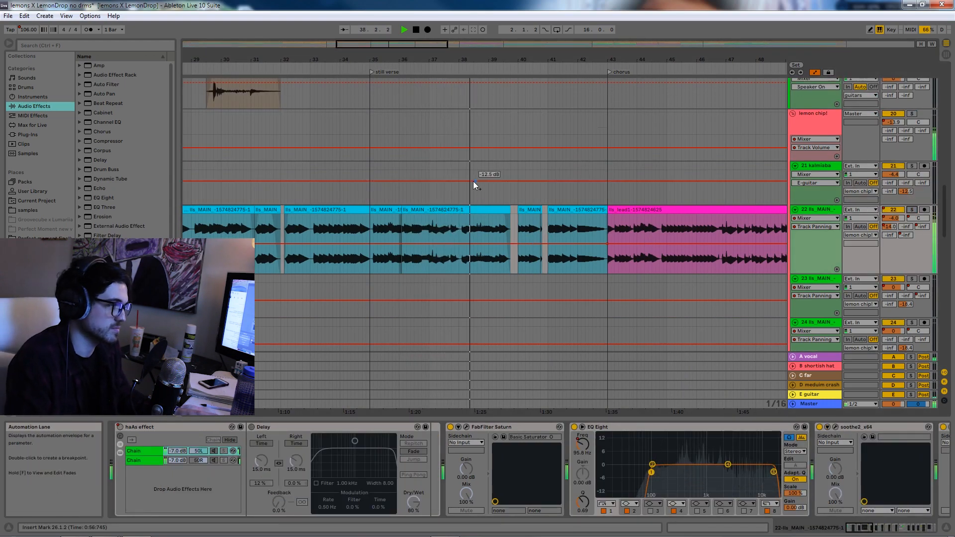
Move the playback start to bar 35 and play from the lls_lead1 chorus clip
click(317, 265)
key(space)
click(370, 264)
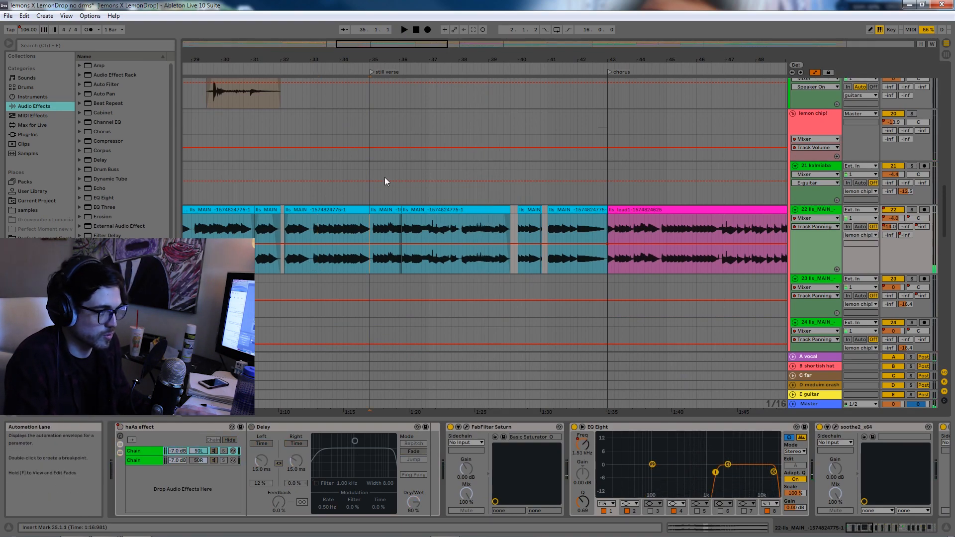
drag(380, 48, 418, 46)
click(434, 209)
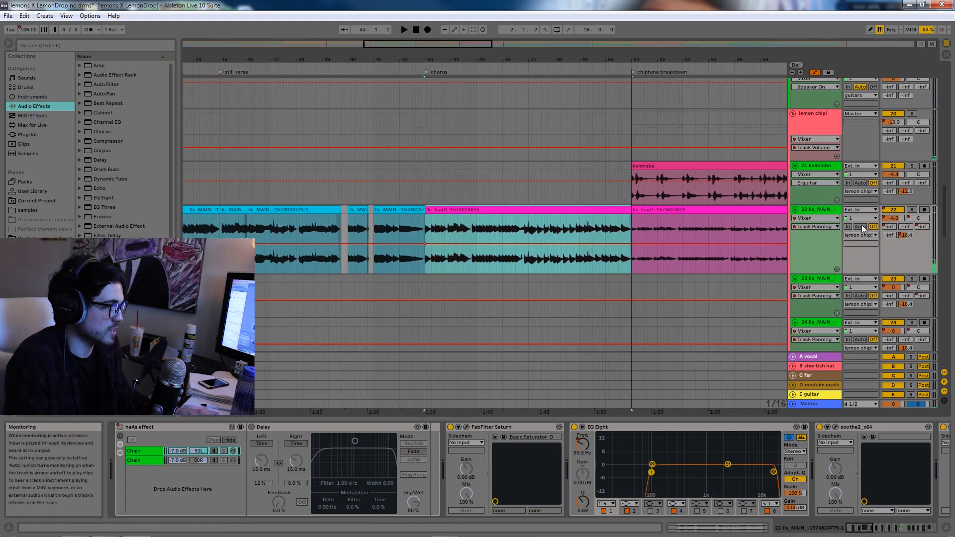
scroll(861, 220, down, 2)
scroll(866, 219, up, 2)
key(space)
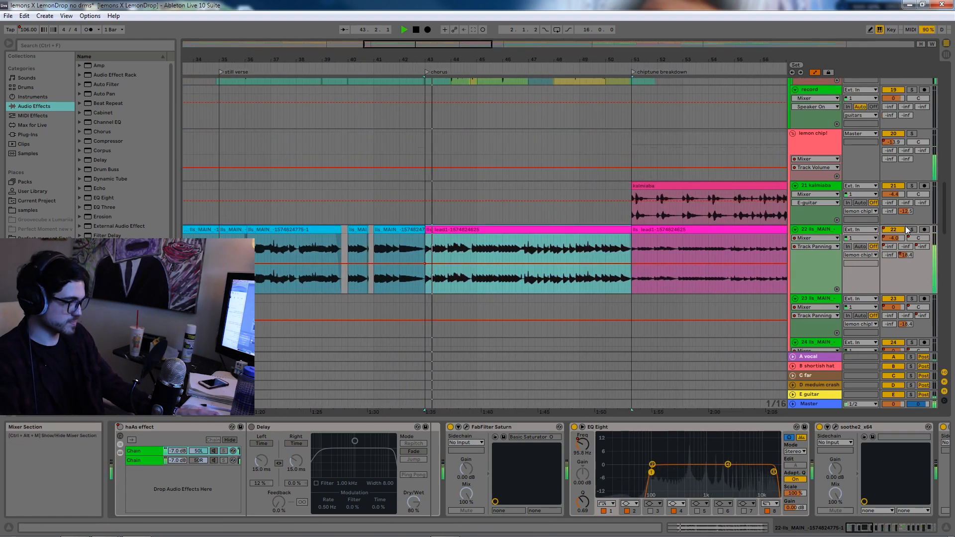
scroll(634, 213, down, 6)
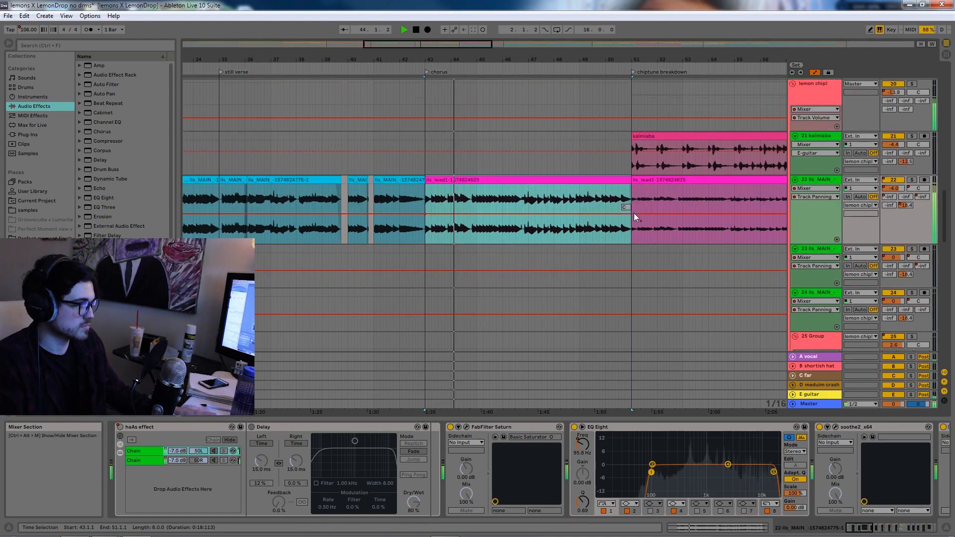
scroll(623, 215, down, 6)
scroll(625, 219, up, 11)
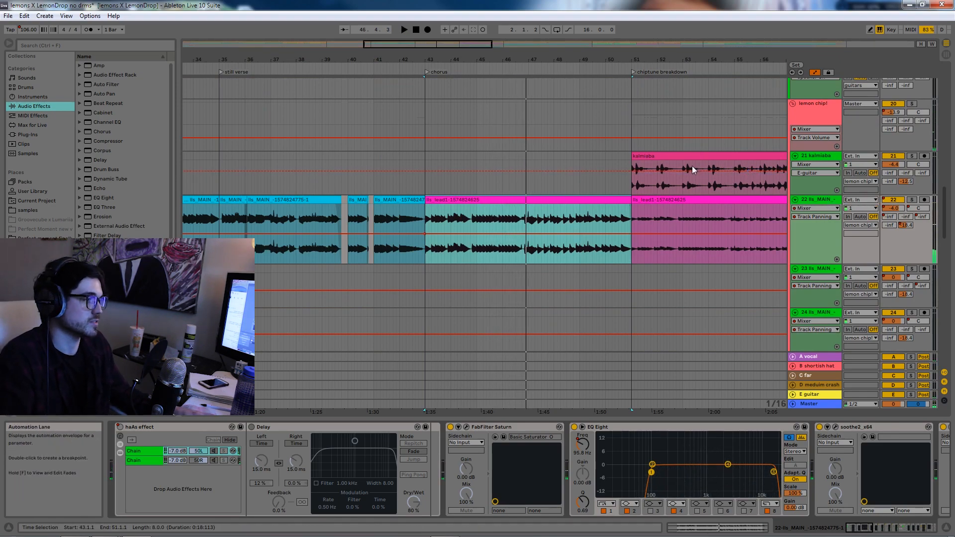
Zoom into the chiptune breakdown and toggle kalmiaba's solo repeatedly to compare it with the mix
key(Right)
key(plus)
click(523, 156)
click(912, 156)
key(space)
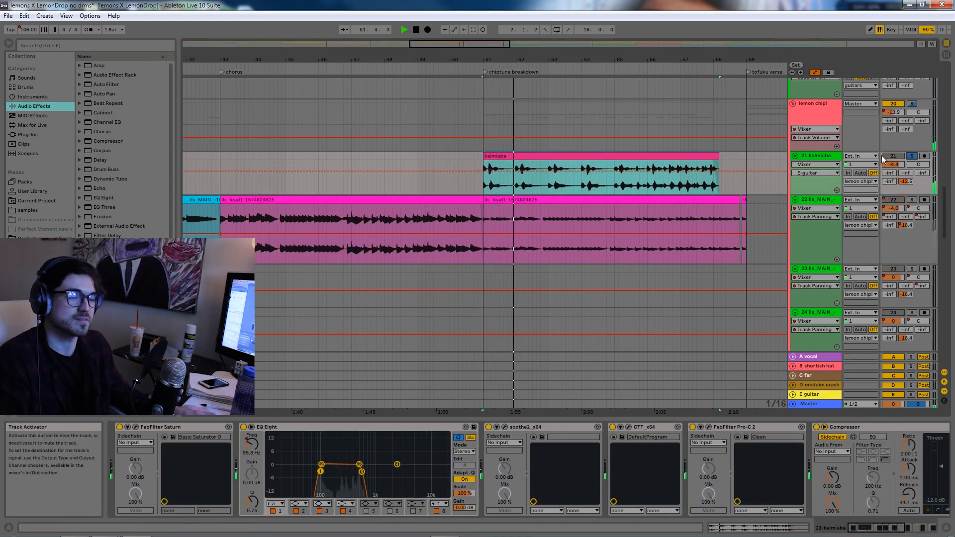
click(913, 156)
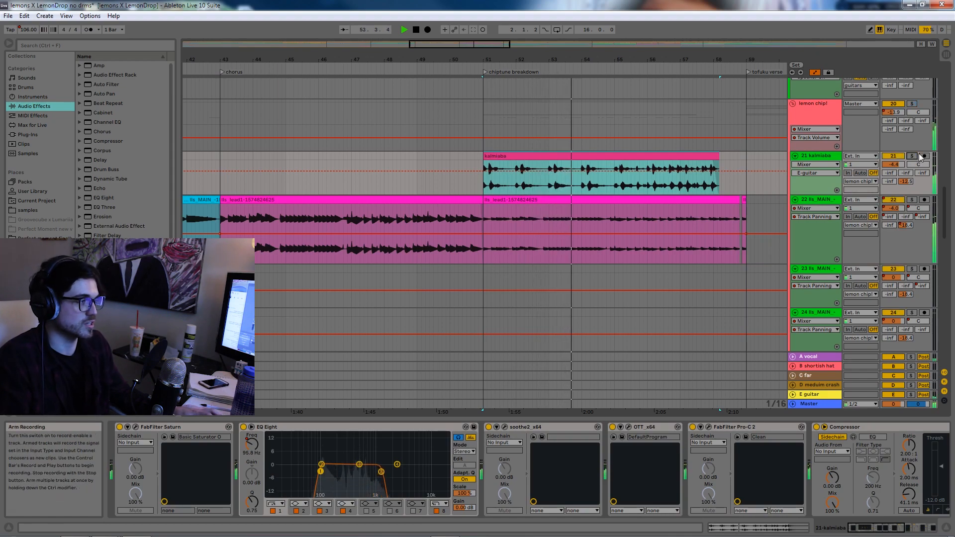
click(913, 155)
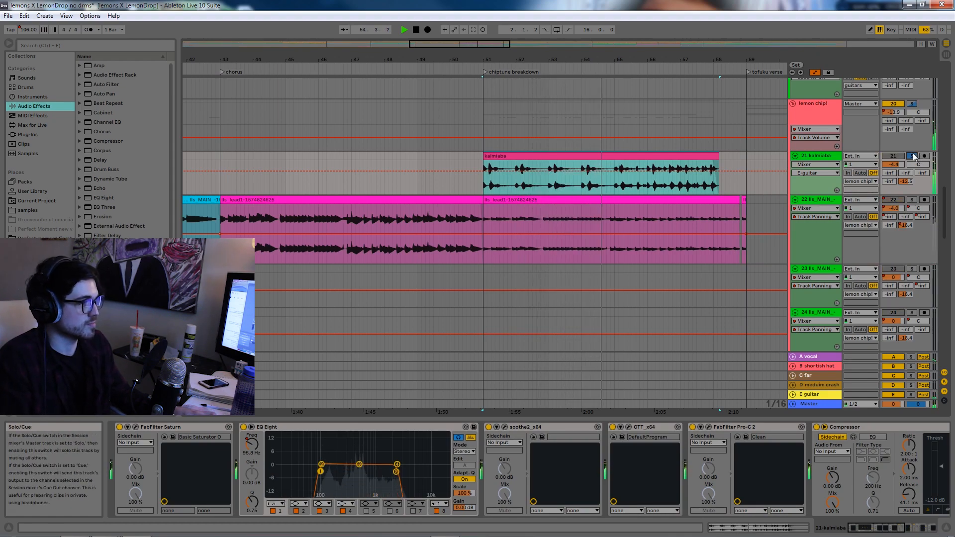
click(913, 156)
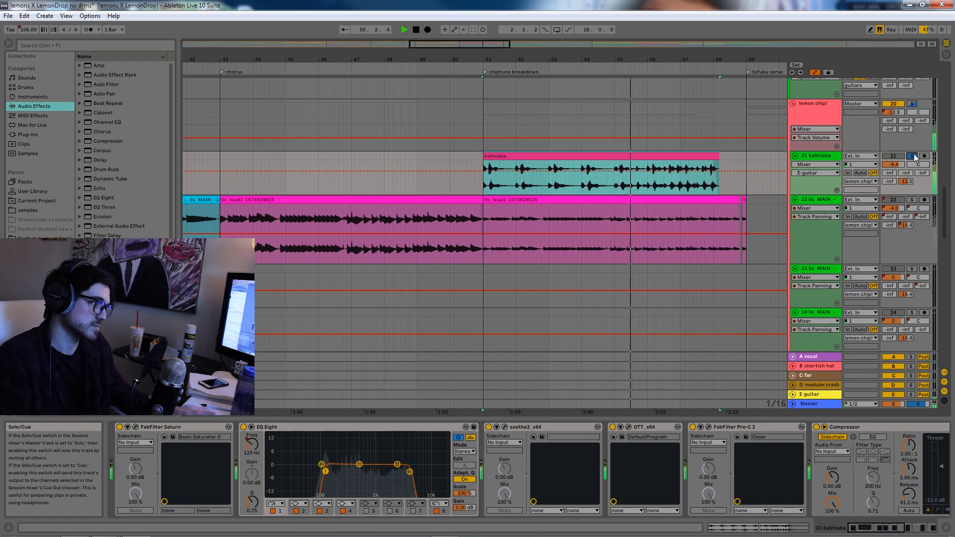
click(912, 155)
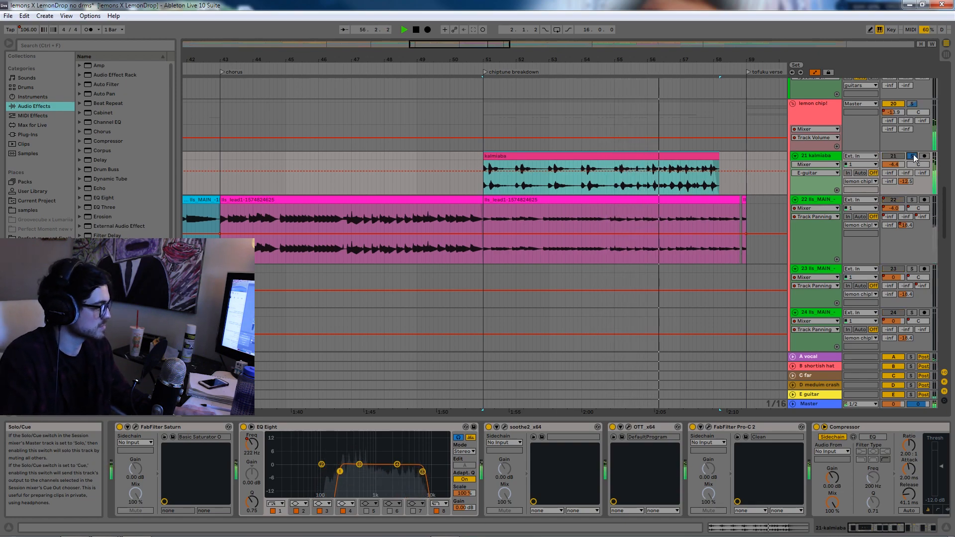
click(912, 158)
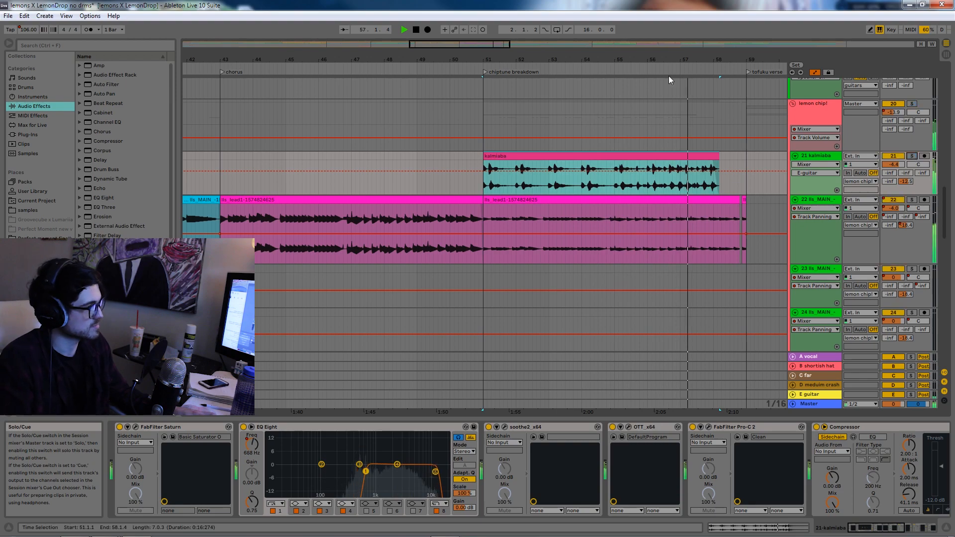
drag(621, 60, 537, 49)
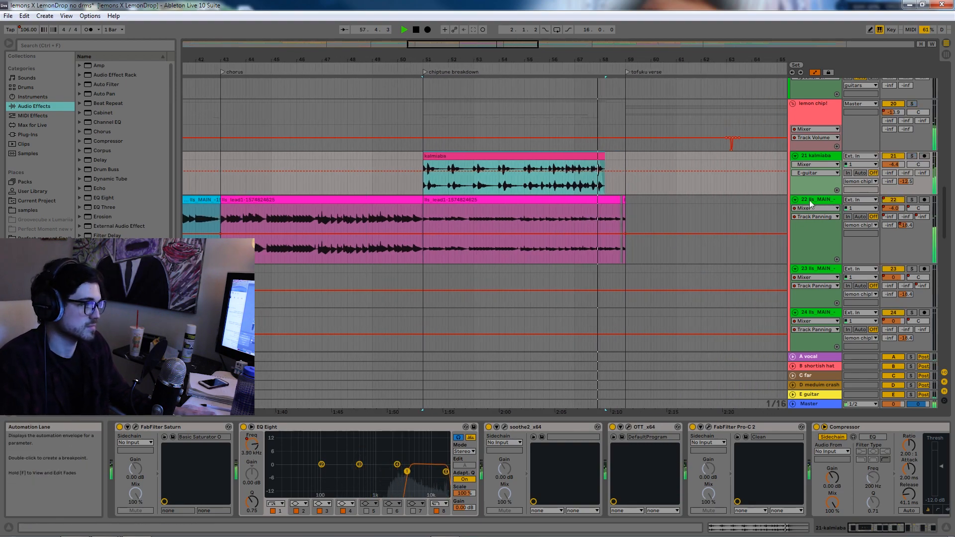
Solo lls_MAIN, show the lls_lead1 breakdown clip's Clip/Transposition envelope, then solo track 37
click(913, 199)
key(space)
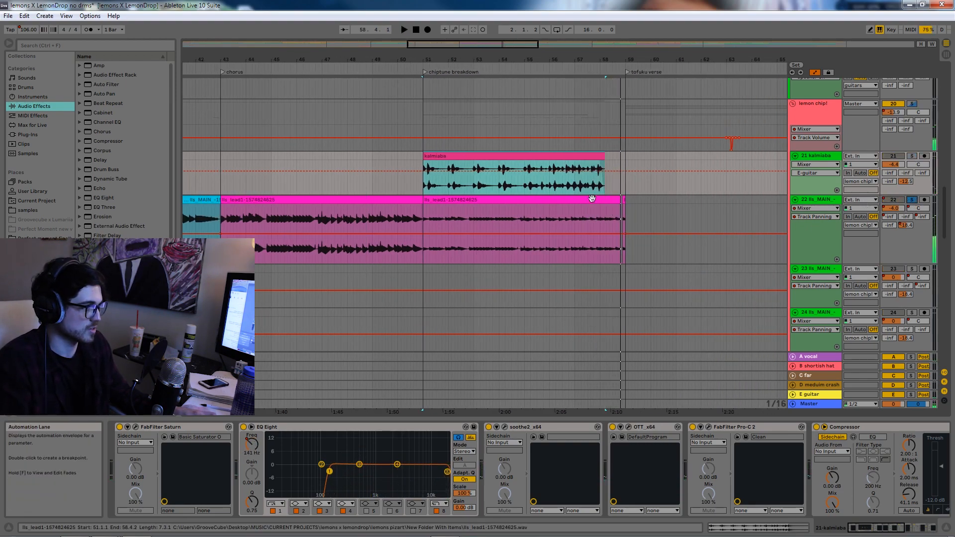
double_click(592, 198)
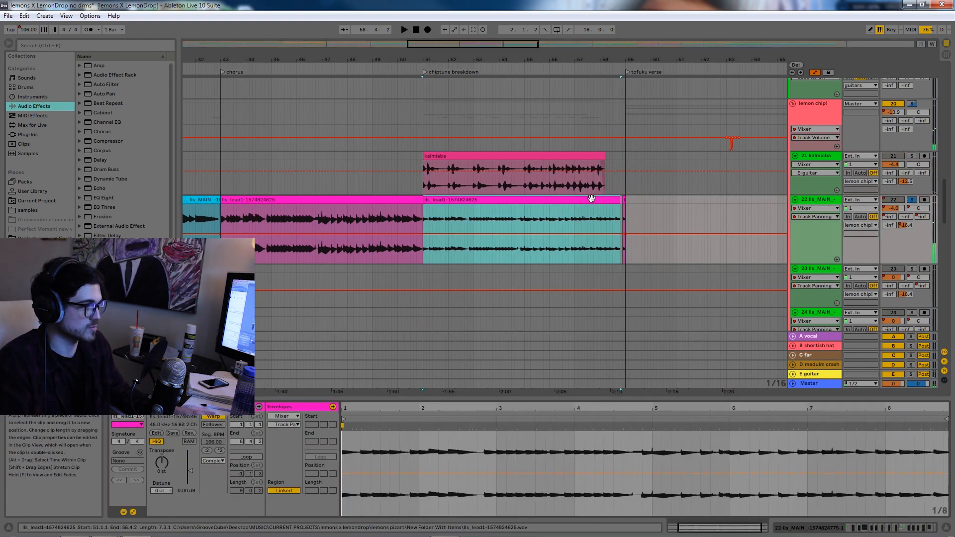
click(160, 468)
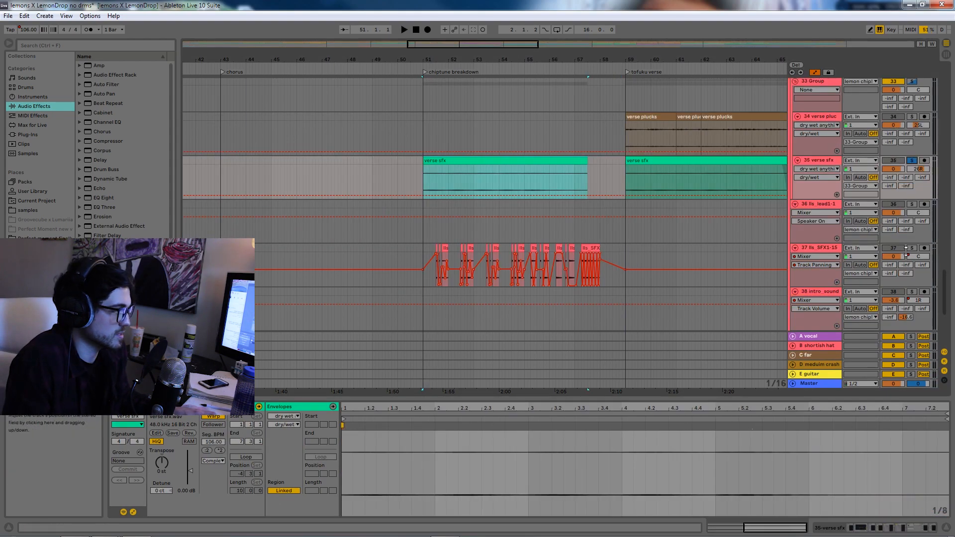
click(911, 248)
Zoom in near bar 51 and check the Transpose of several lls_SFX one-shot clips on track 37
key(space)
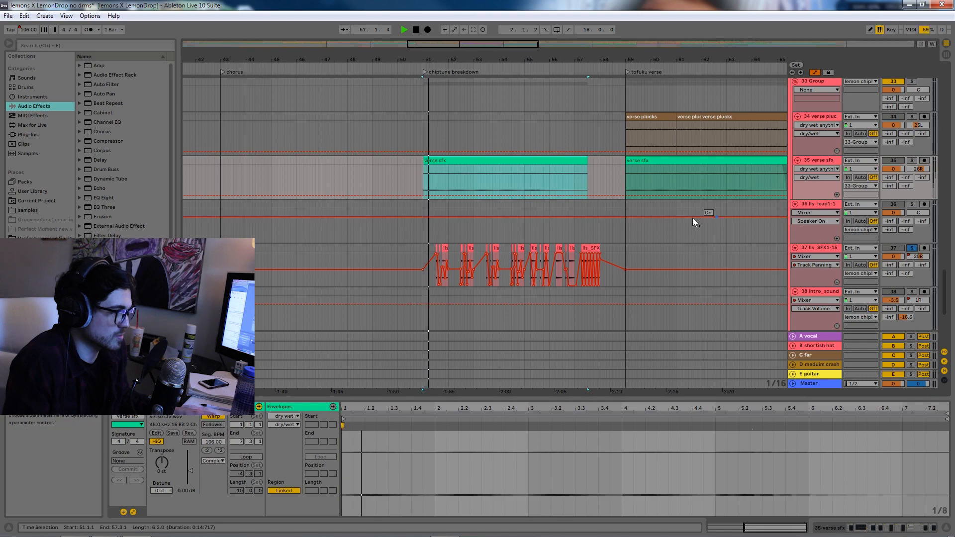
drag(449, 44, 470, 59)
click(408, 248)
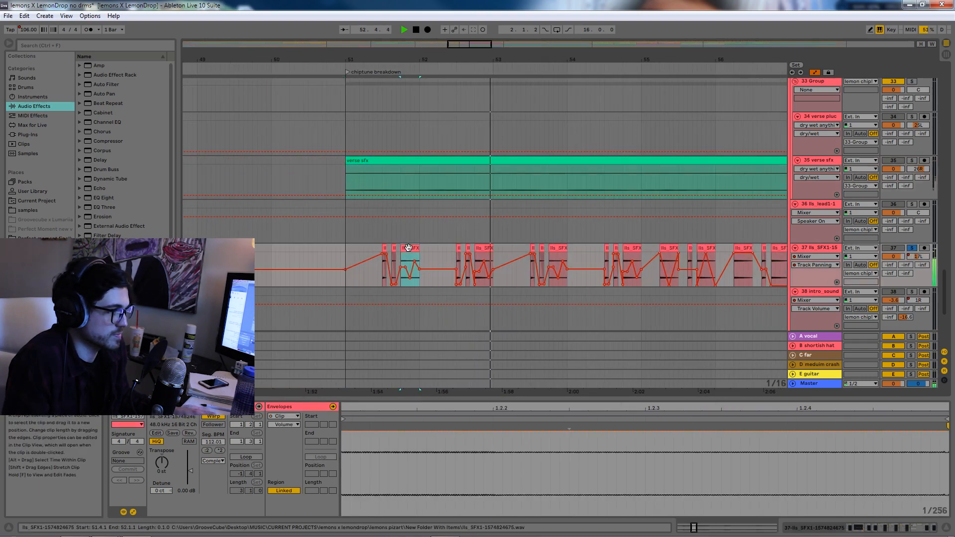
click(482, 248)
click(467, 247)
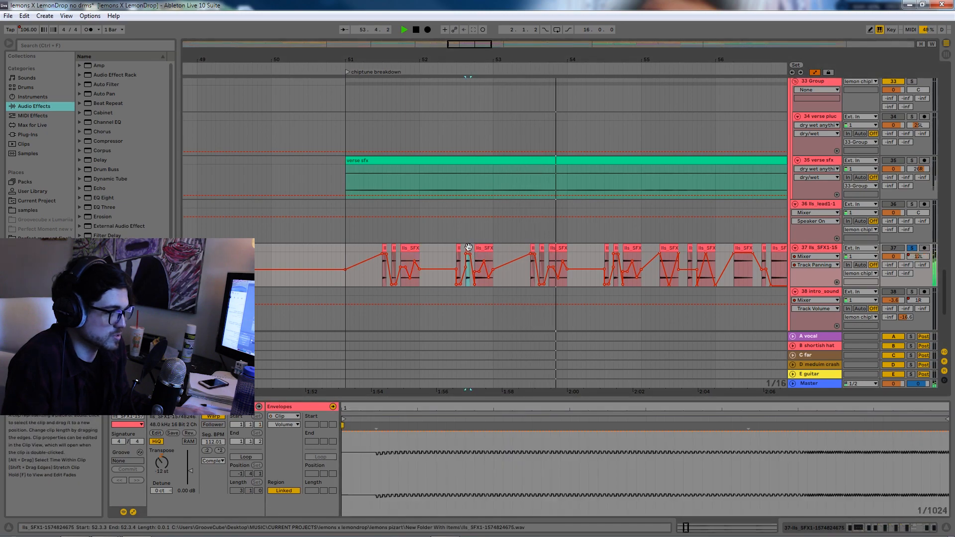
click(632, 248)
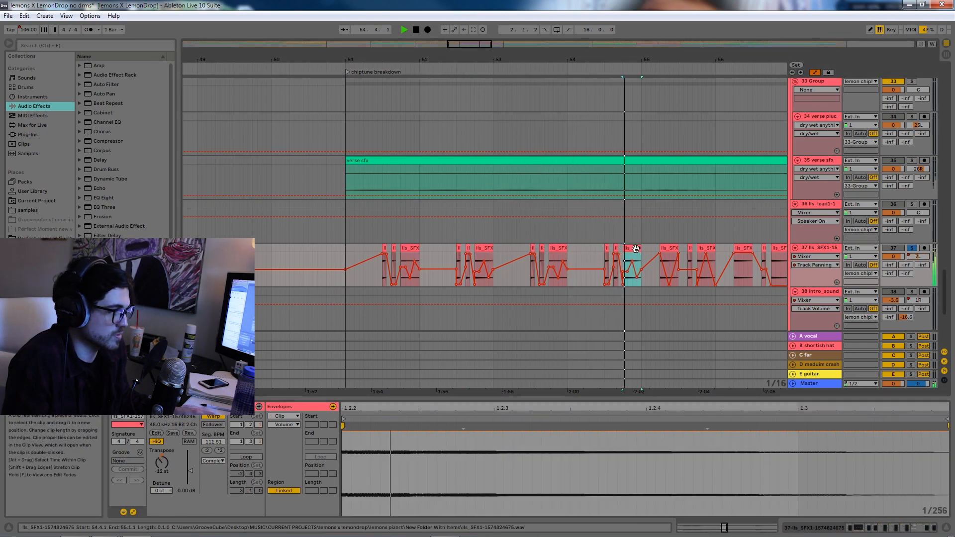
Zoom out and select the verse plucks and verse sfx clips together
drag(459, 46, 467, 44)
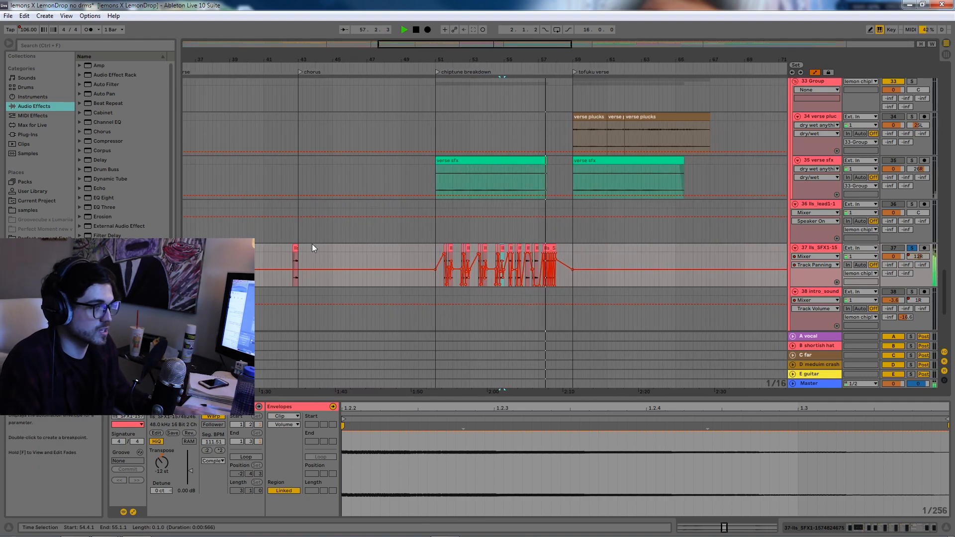
click(294, 247)
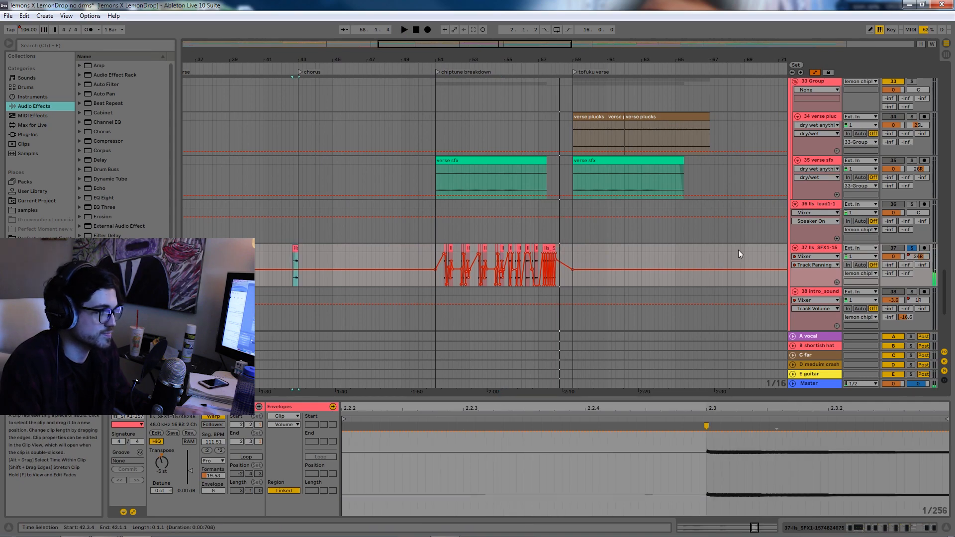
click(597, 227)
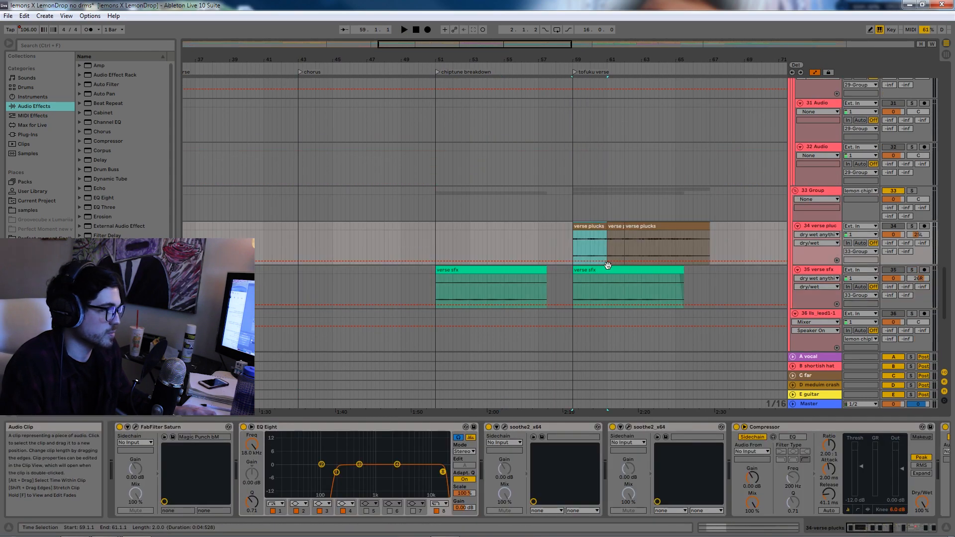
shift+click(609, 270)
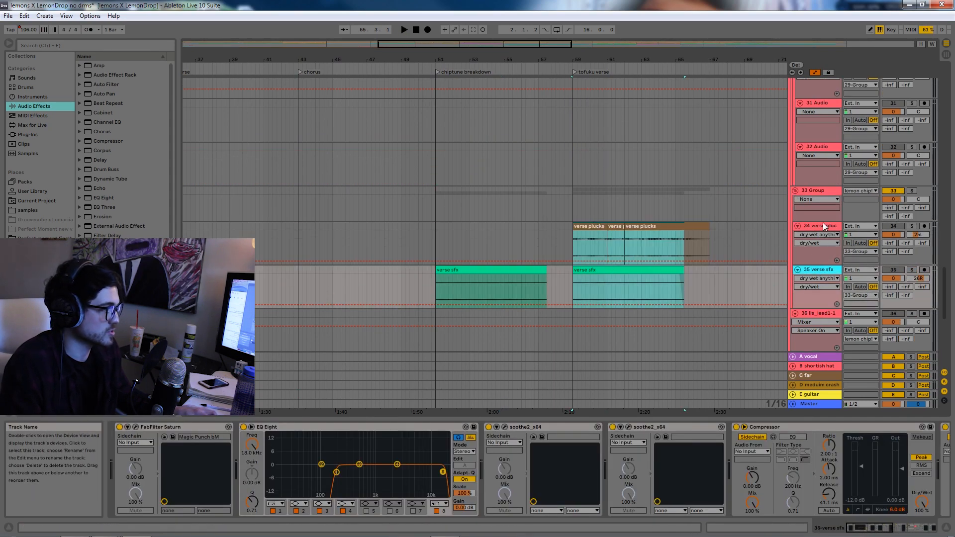
Add verse sfx to the verse plucks selection and play the tofuku verse twice
shift+click(821, 224)
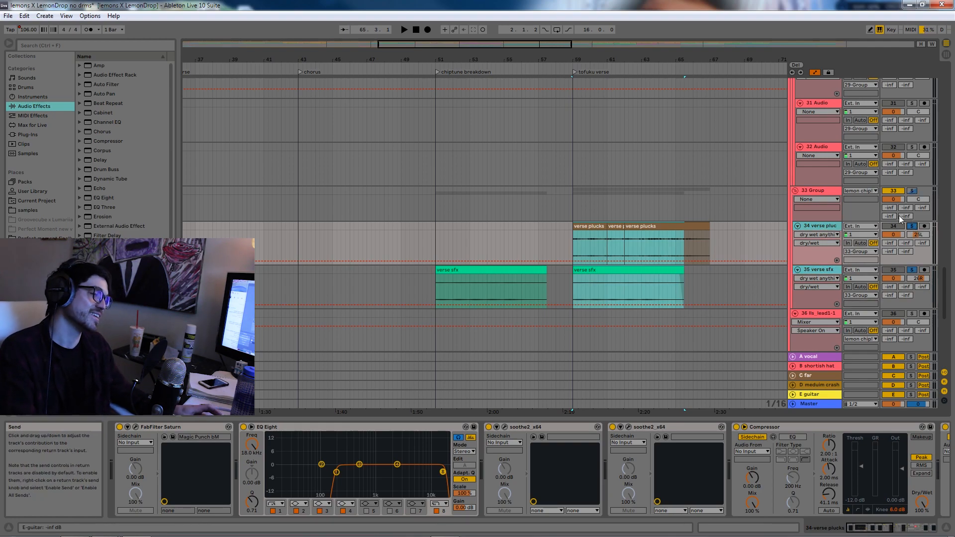
key(space)
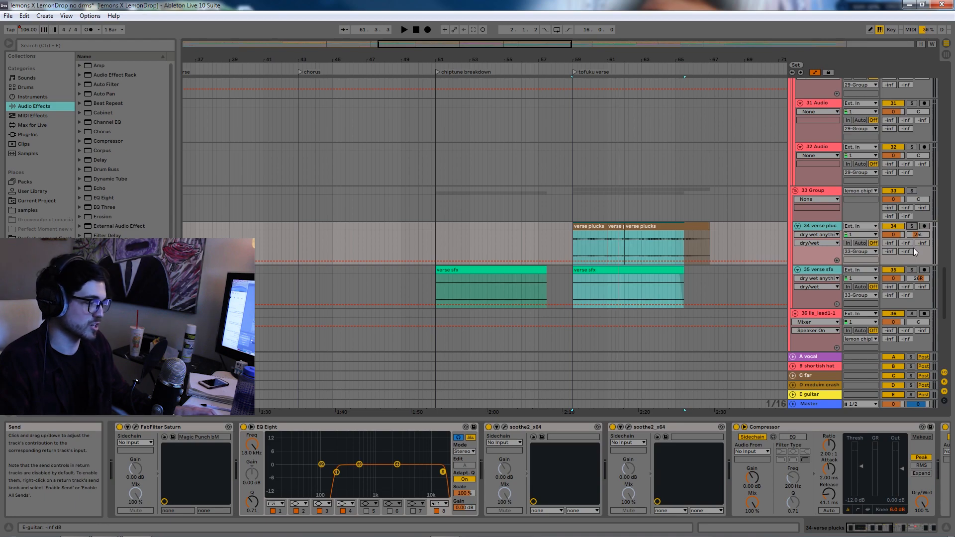
key(space)
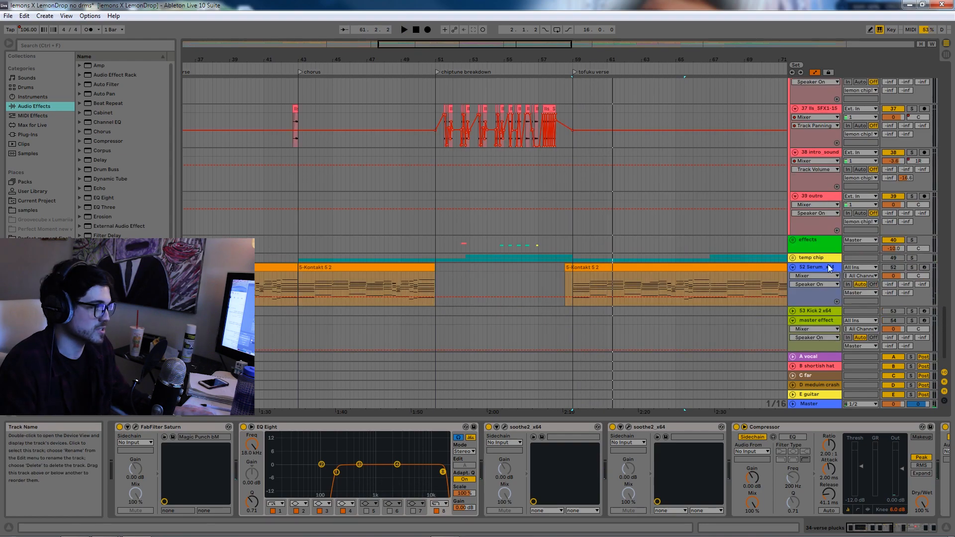
scroll(826, 212, up, 4)
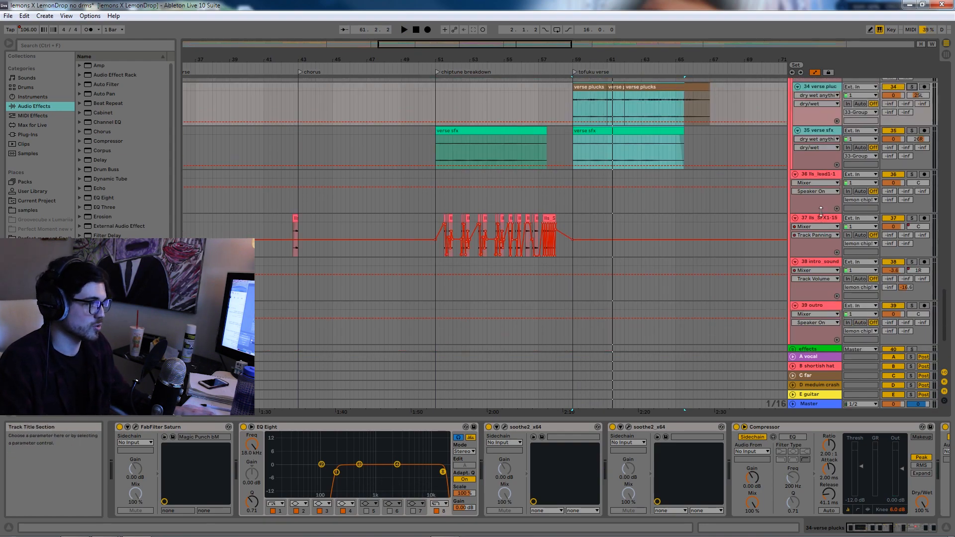
scroll(820, 211, up, 8)
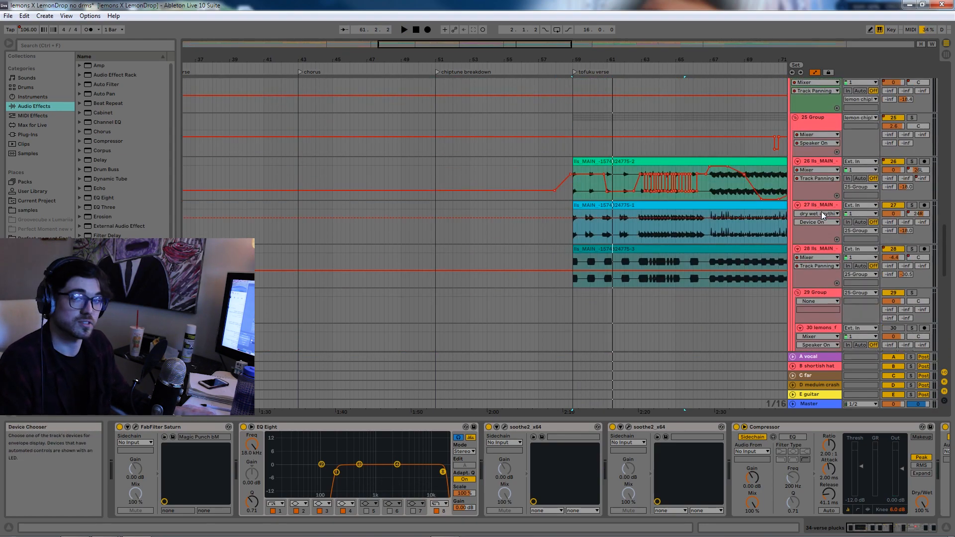
Check track 27 and 25 Group effects while playing the tofuku verse zoomed into view
click(821, 205)
drag(779, 171, 585, 191)
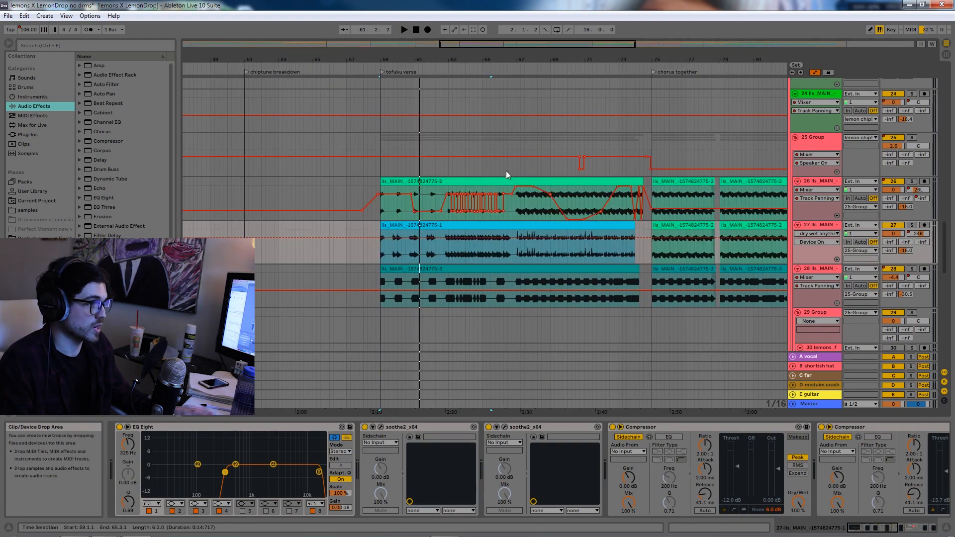
click(502, 169)
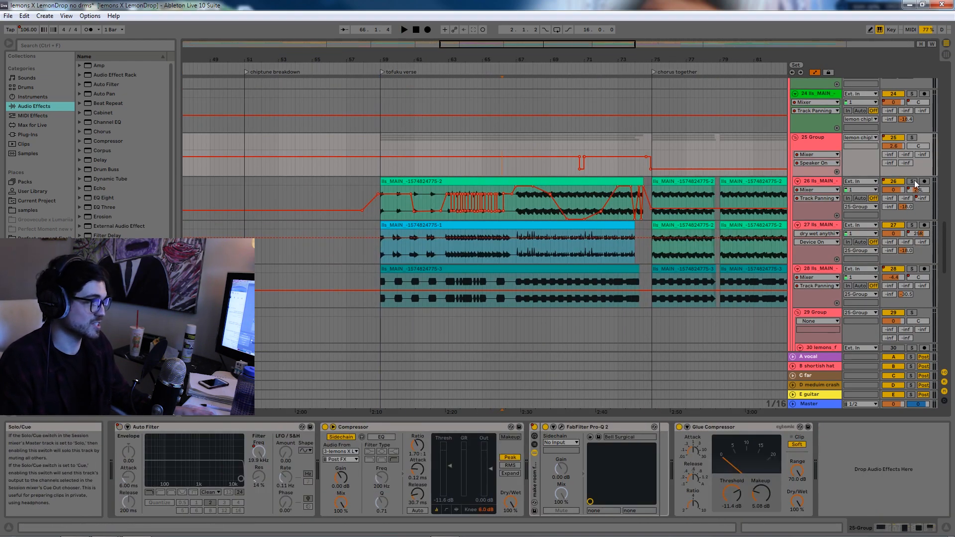
key(space)
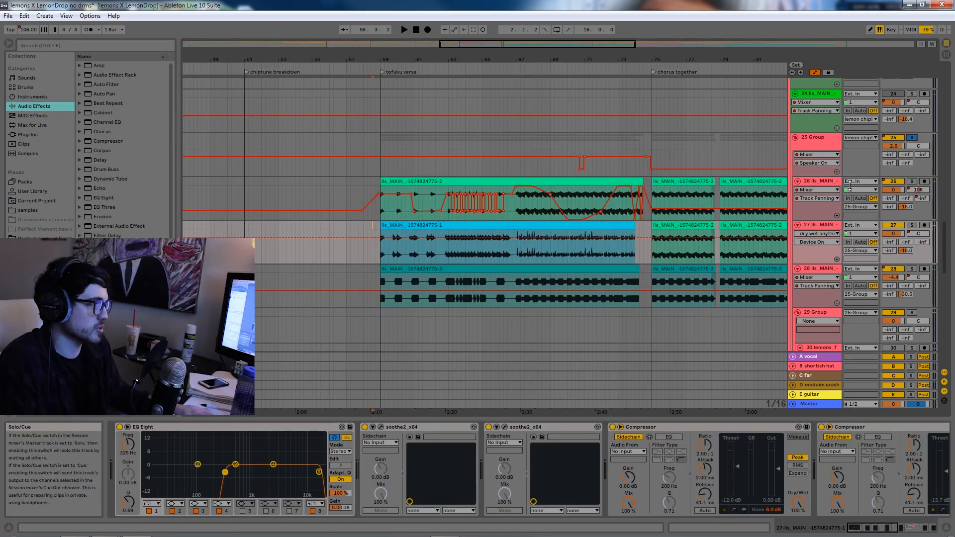
key(space)
drag(423, 60, 423, 102)
drag(524, 60, 572, 60)
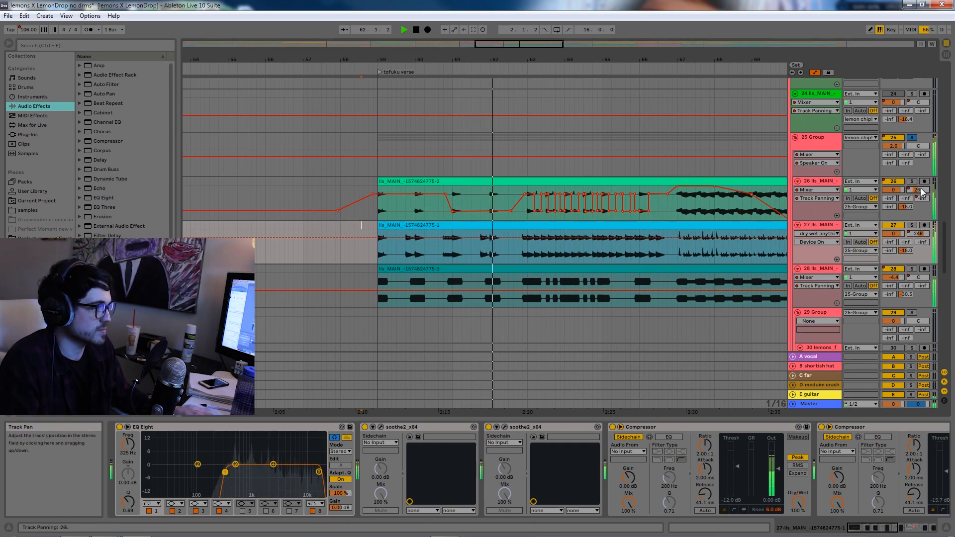
Nudge track 27's pan, then restore its automated panning
drag(926, 239, 926, 237)
click(464, 30)
mouse_move(497, 60)
mouse_down()
mouse_move(498, 97)
mouse_move(498, 58)
mouse_up()
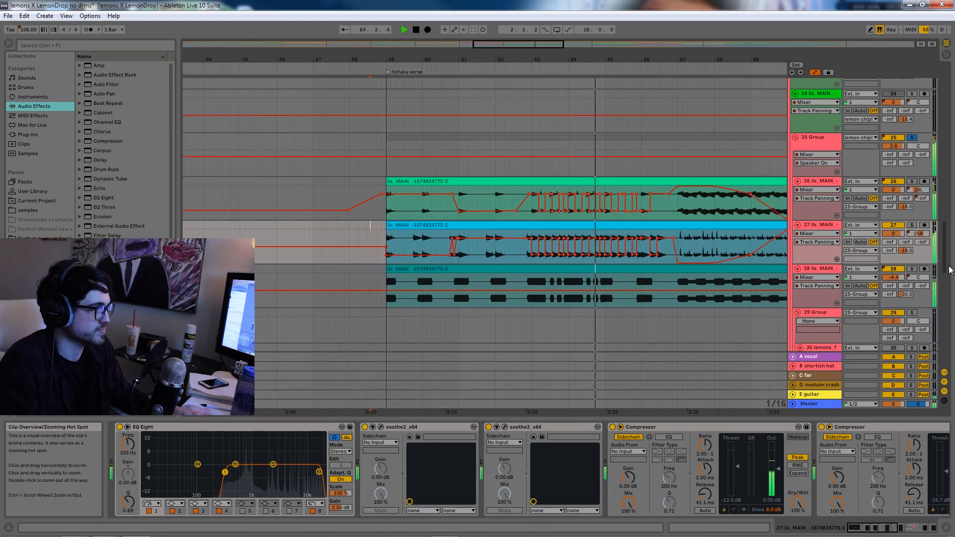
Solo track 28 and play its chopped clip from the tofuku verse
click(437, 271)
key(space)
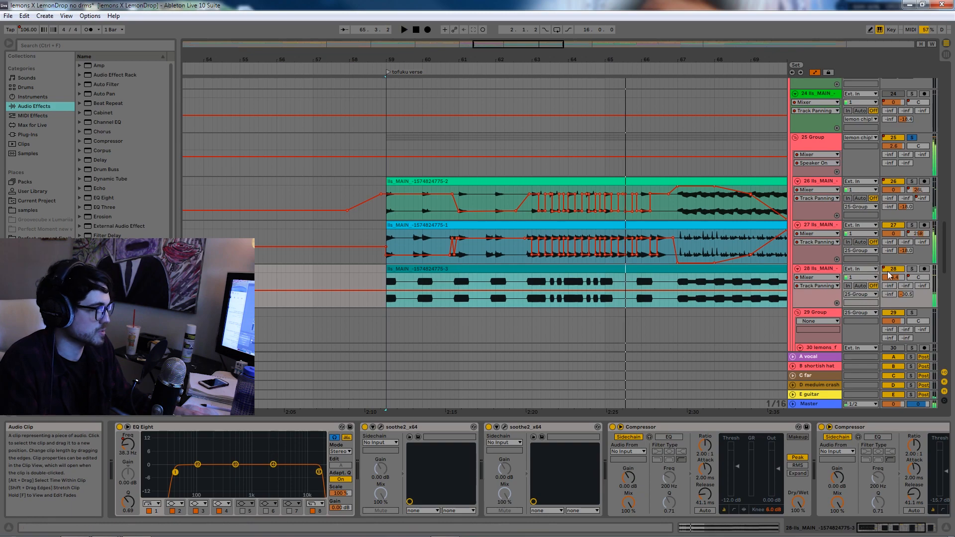
click(912, 268)
key(space)
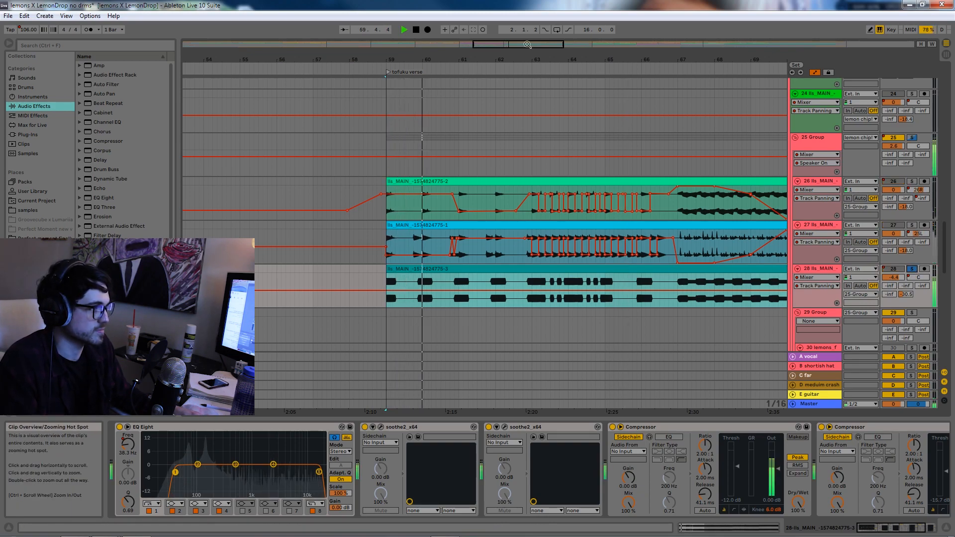
drag(540, 59, 540, 75)
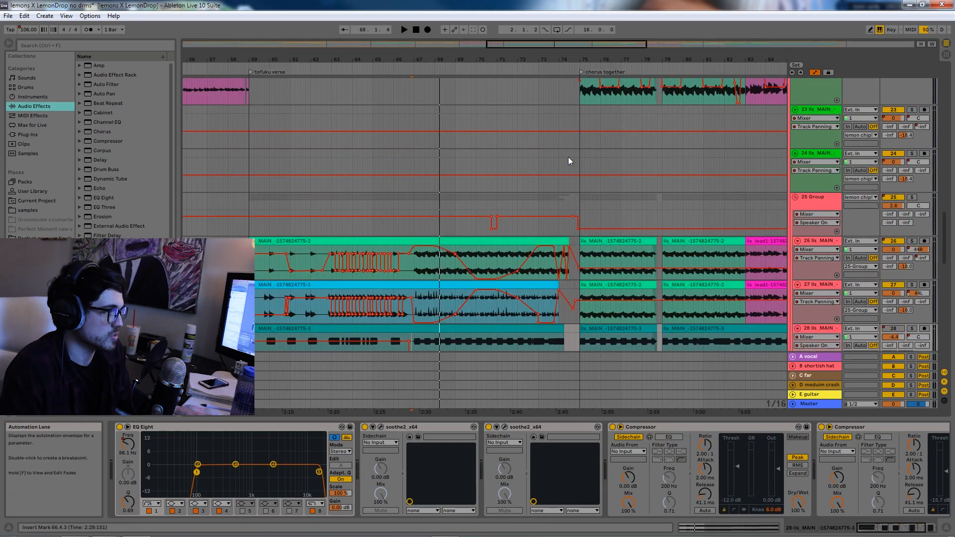
Select the lls_lead1 clip on track 22 and play the chorus from bar 83
scroll(568, 158, up, 1)
click(568, 159)
scroll(572, 162, up, 2)
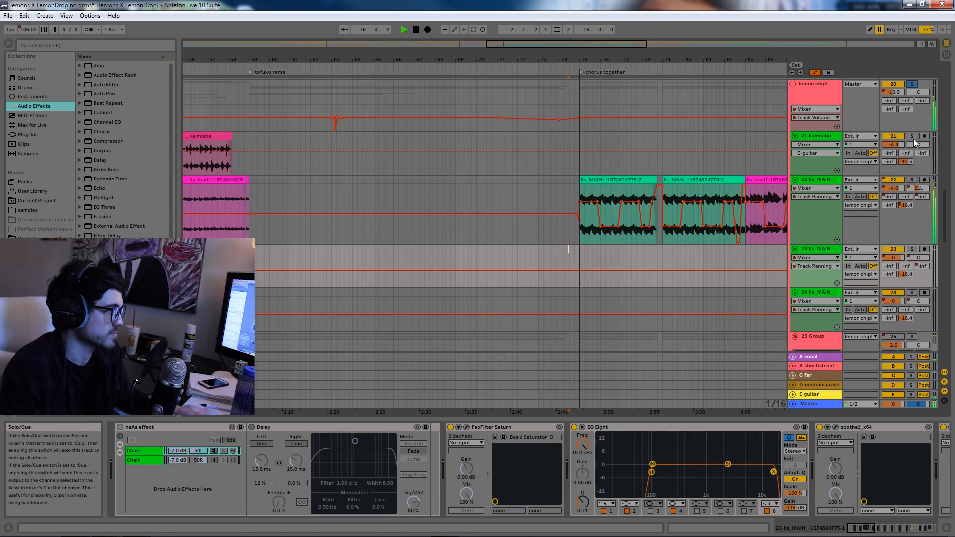
scroll(852, 195, down, 3)
scroll(846, 205, down, 4)
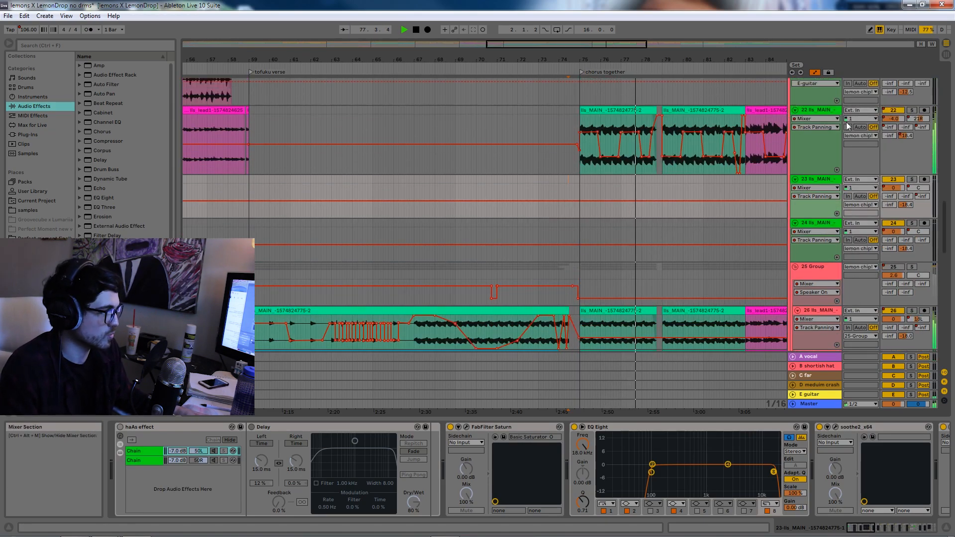
click(491, 129)
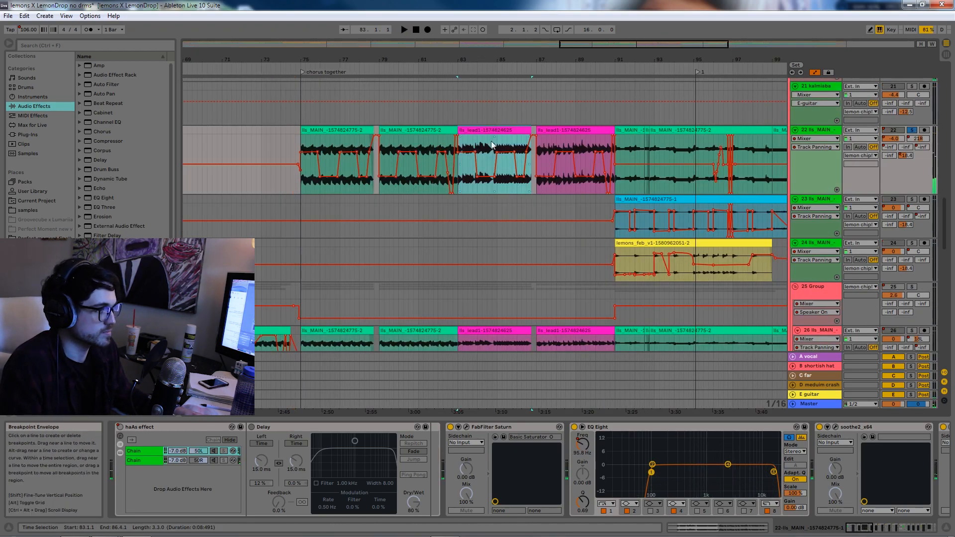
key(space)
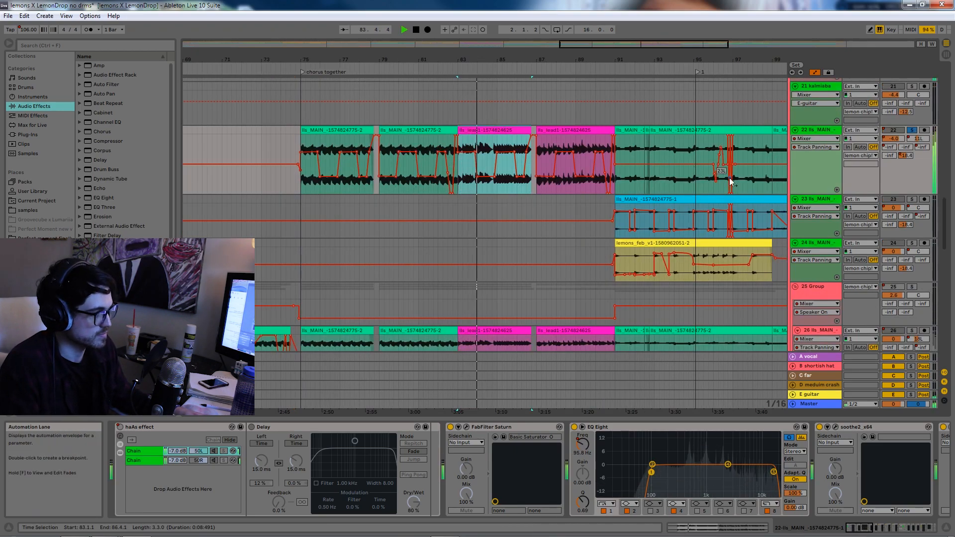
Shift the arrangement view to the song's ending, bars 85–123
scroll(700, 210, down, 4)
click(598, 207)
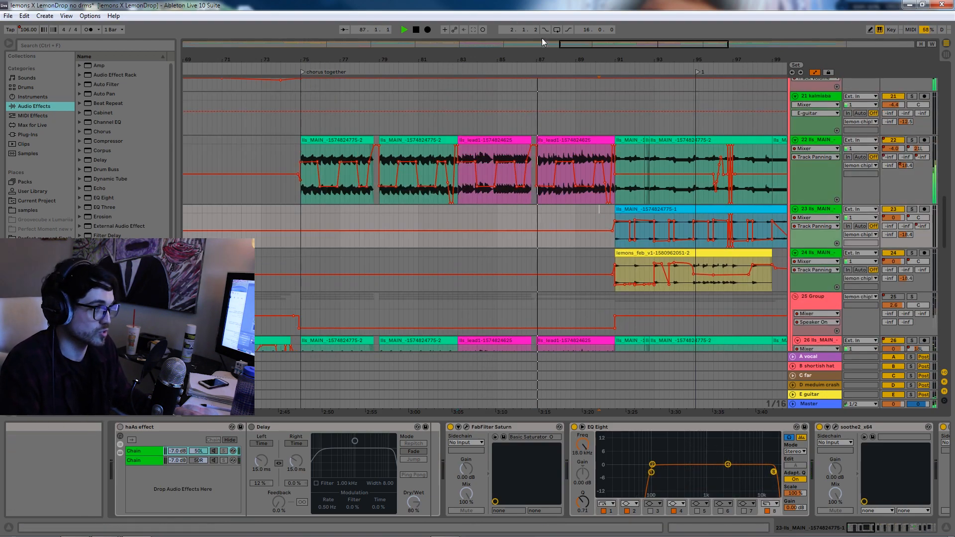
drag(541, 37, 652, 35)
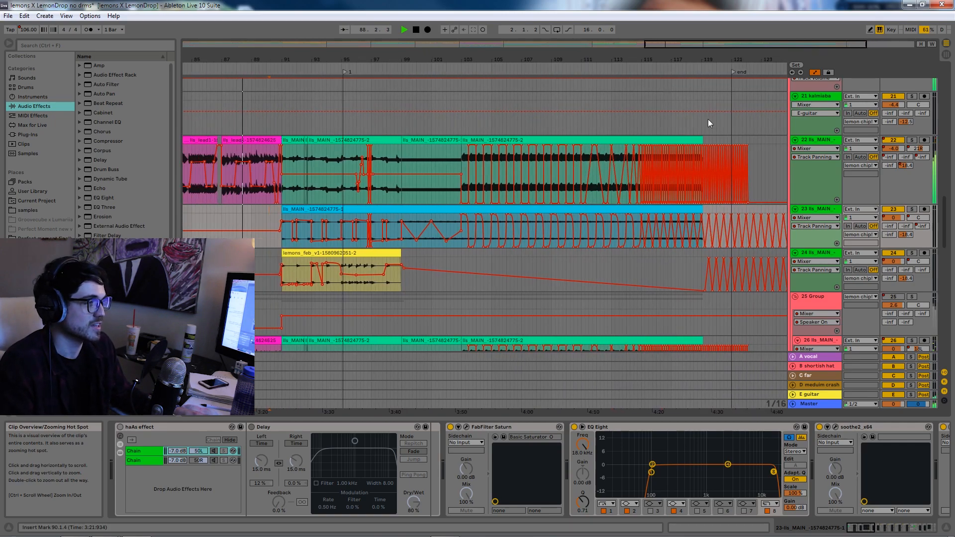
scroll(701, 241, down, 3)
scroll(670, 281, down, 6)
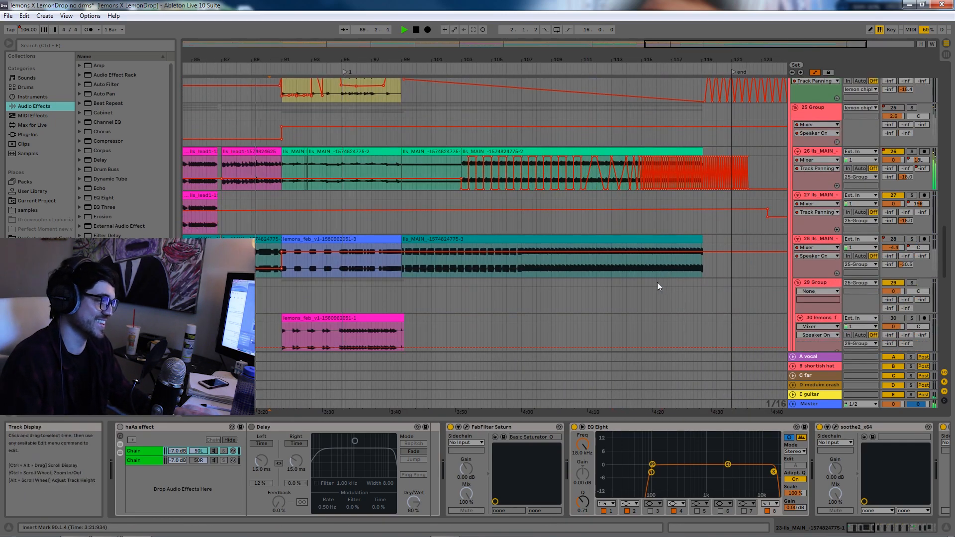
scroll(650, 219, up, 3)
scroll(650, 219, up, 4)
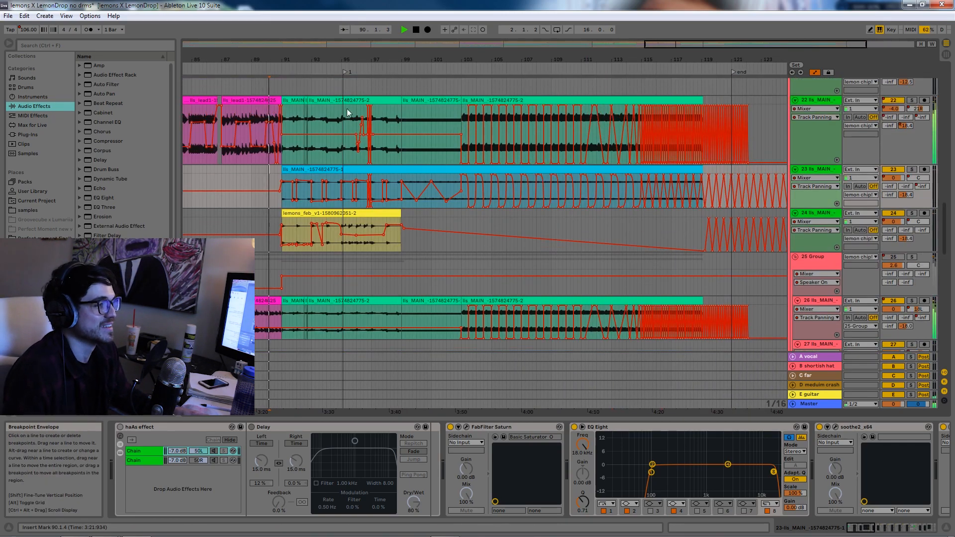
drag(414, 43, 607, 95)
scroll(608, 125, up, 4)
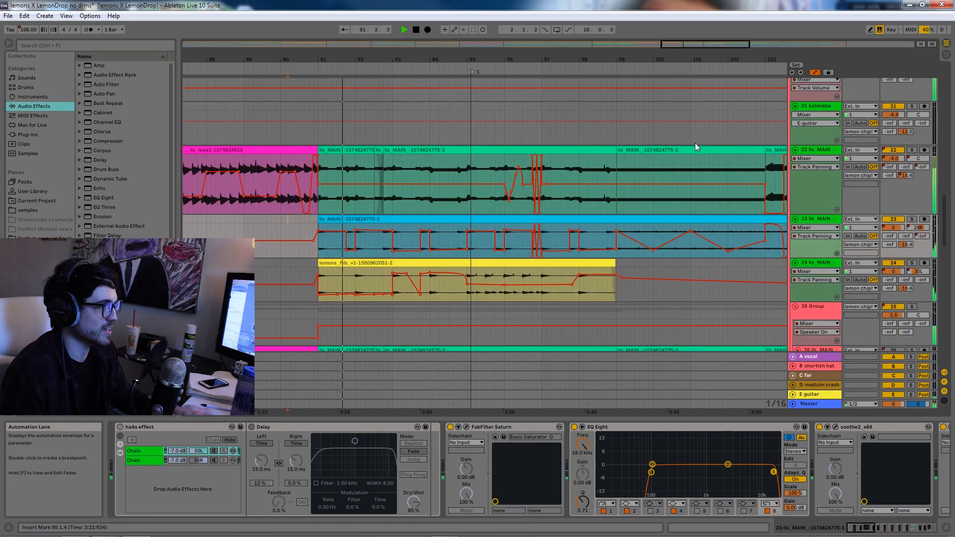
scroll(695, 143, down, 6)
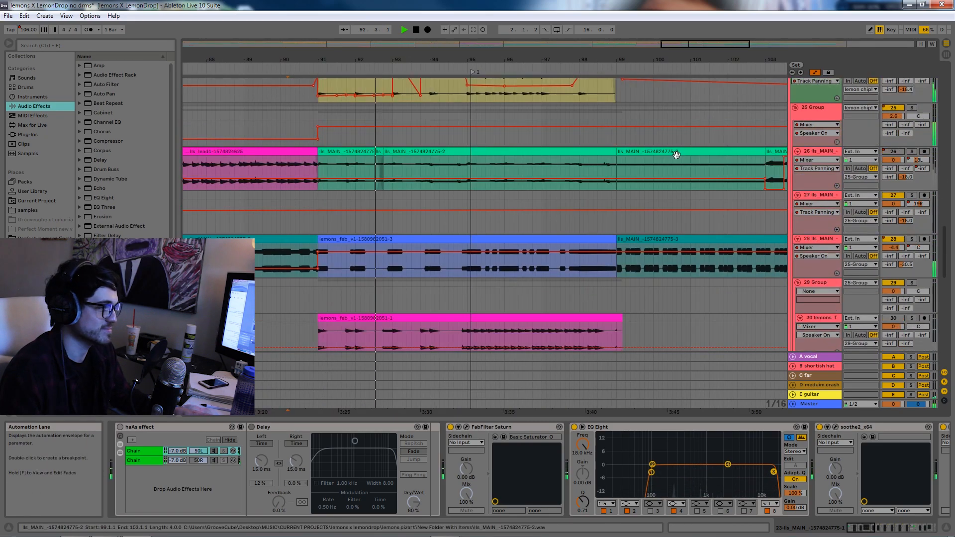
scroll(676, 159, down, 2)
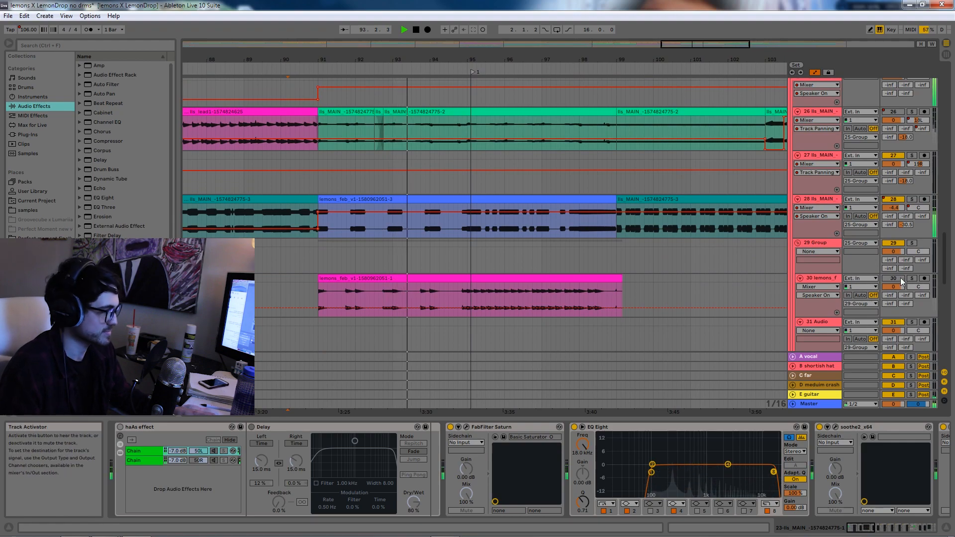
scroll(675, 219, up, 3)
scroll(673, 213, up, 5)
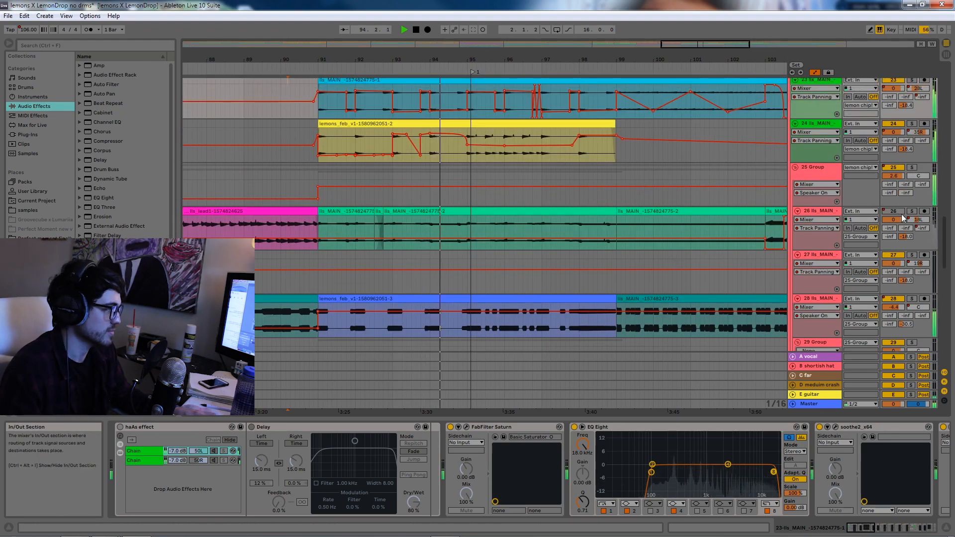
scroll(893, 221, up, 2)
click(912, 119)
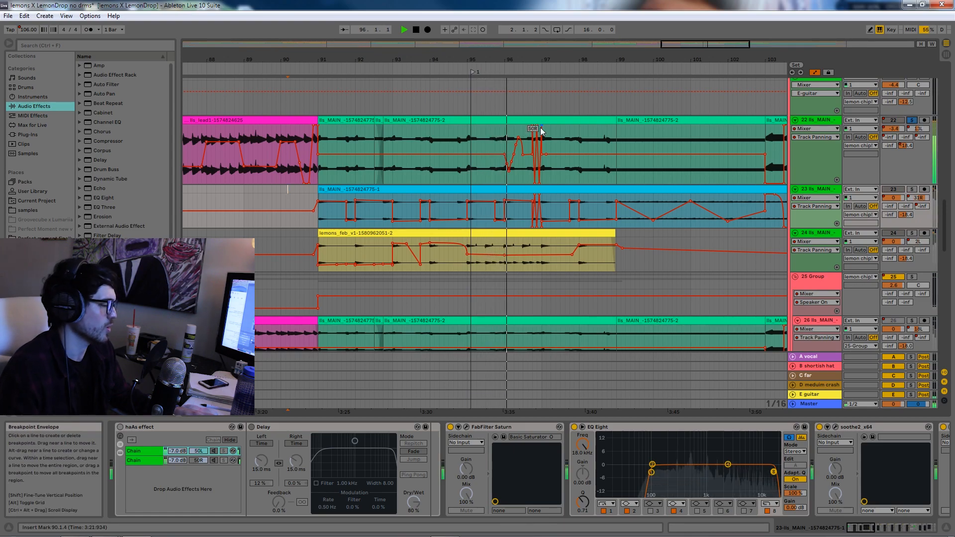
double_click(483, 119)
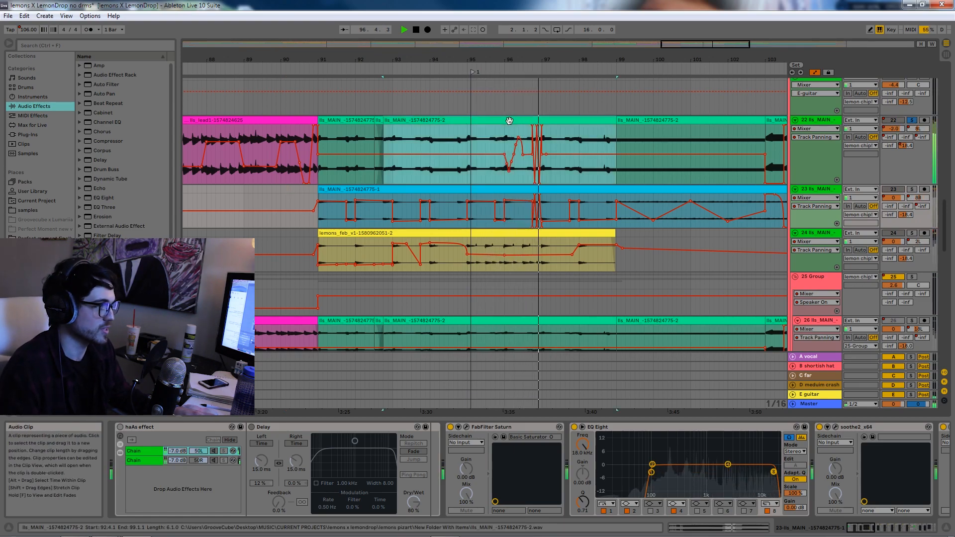
key(space)
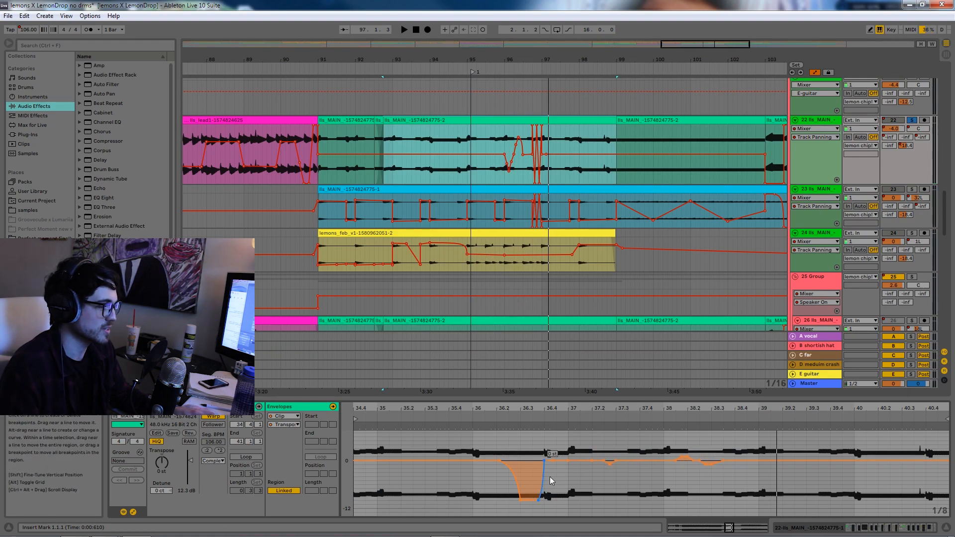
click(503, 140)
key(space)
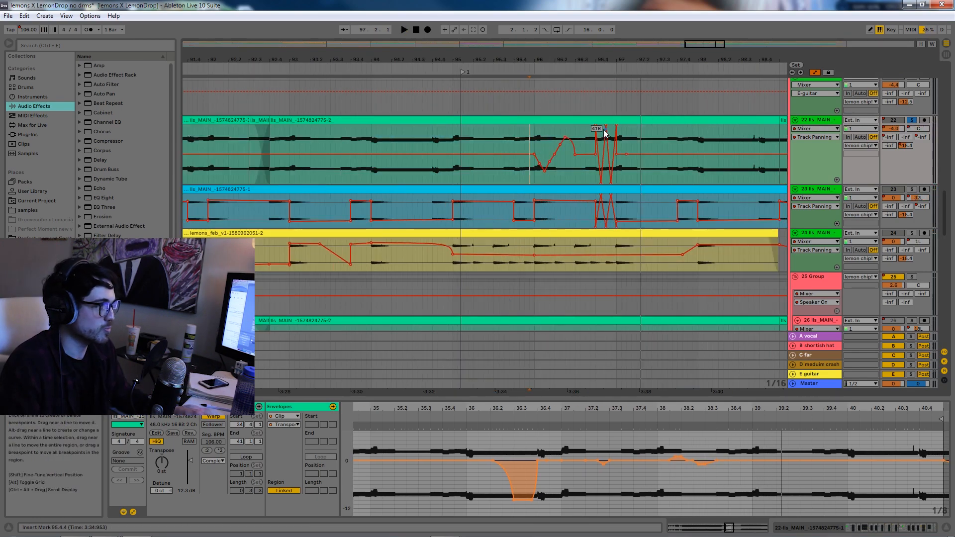
click(584, 216)
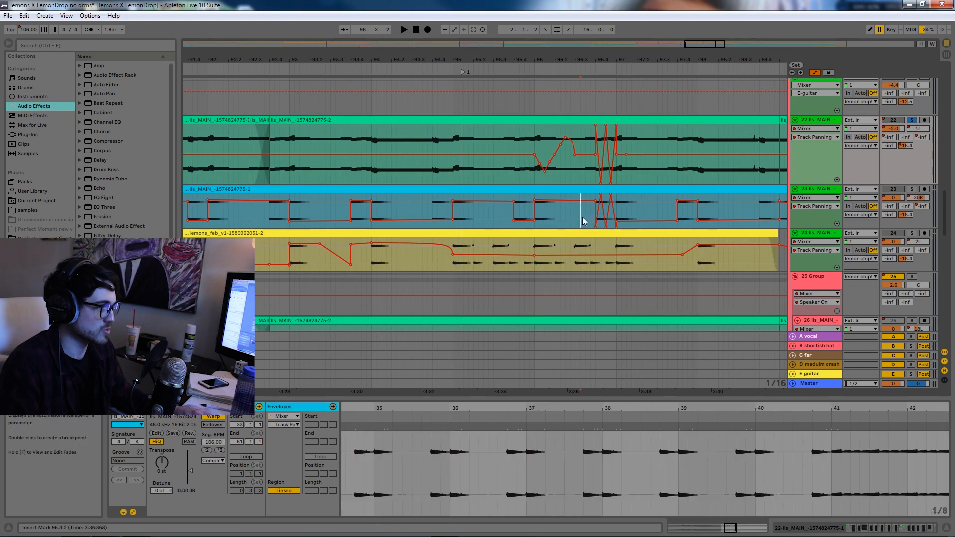
click(912, 189)
key(space)
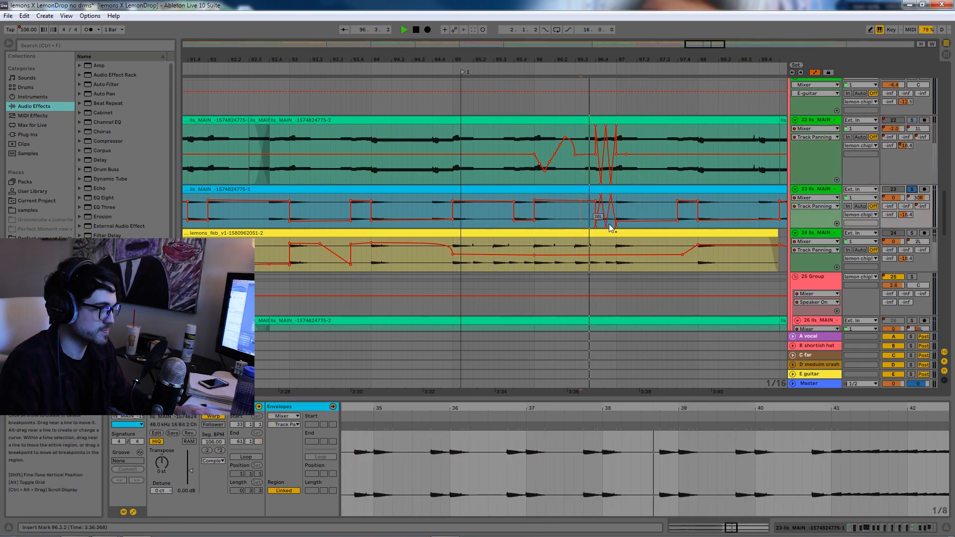
click(912, 120)
key(space)
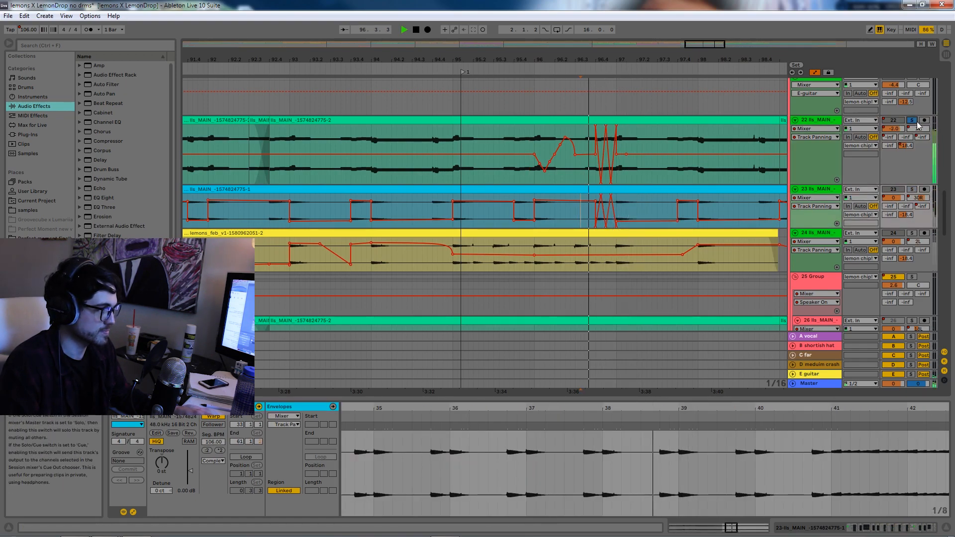
scroll(913, 113, up, 2)
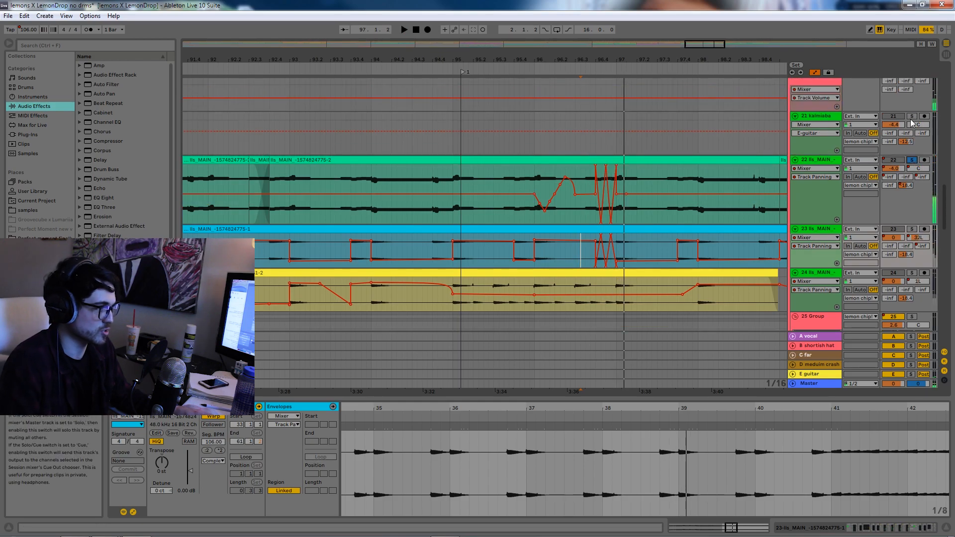
scroll(480, 134, down, 3)
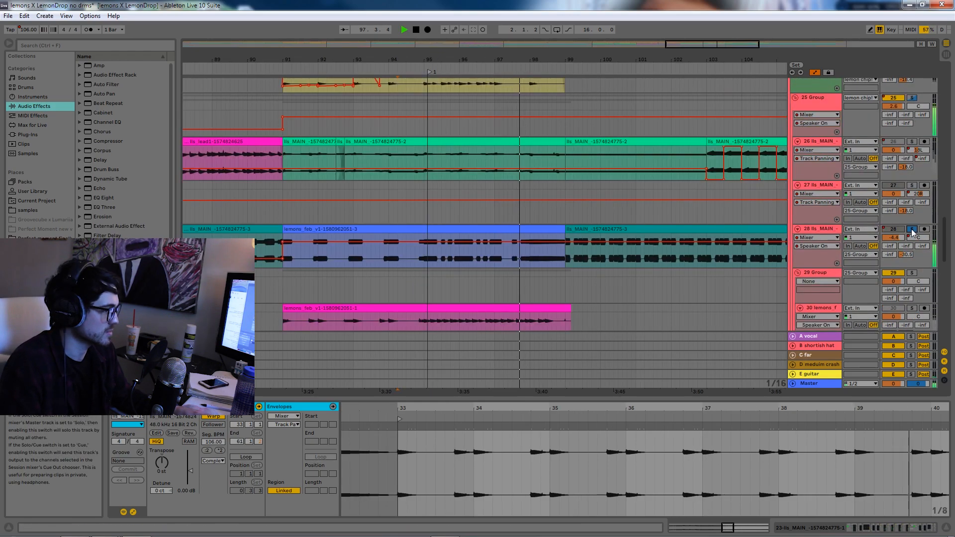
scroll(691, 183, up, 10)
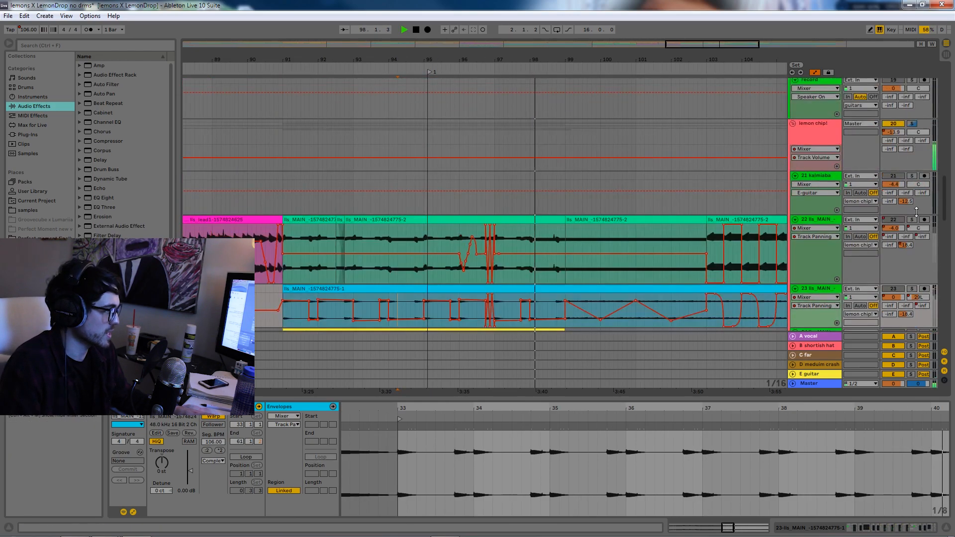
scroll(691, 183, down, 6)
scroll(691, 183, up, 2)
drag(707, 45, 744, 35)
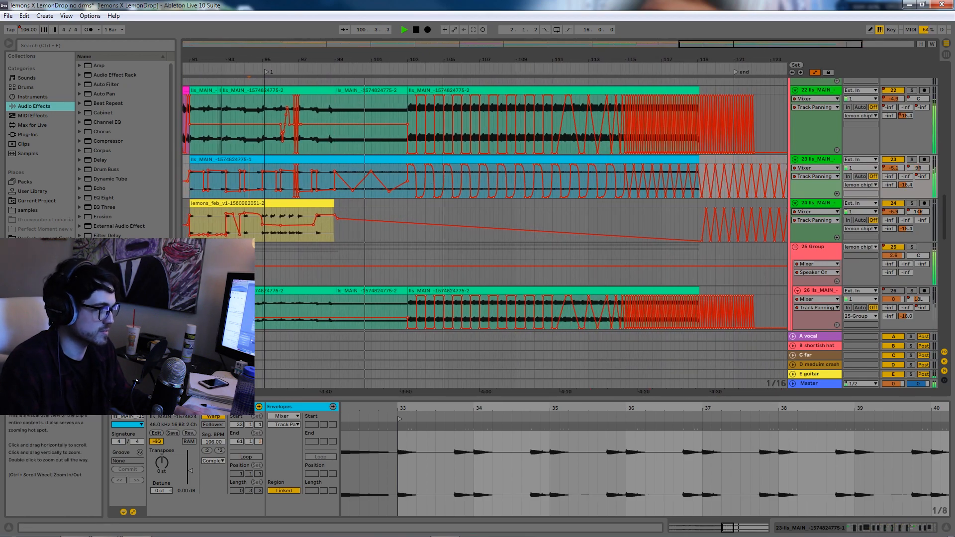
scroll(406, 131, down, 1)
scroll(406, 131, up, 1)
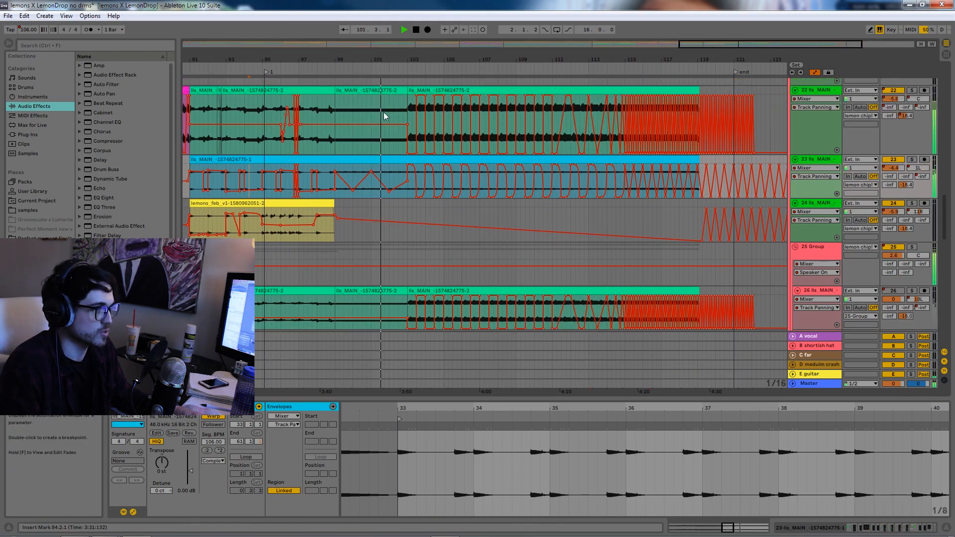
scroll(384, 117, down, 11)
scroll(458, 206, up, 5)
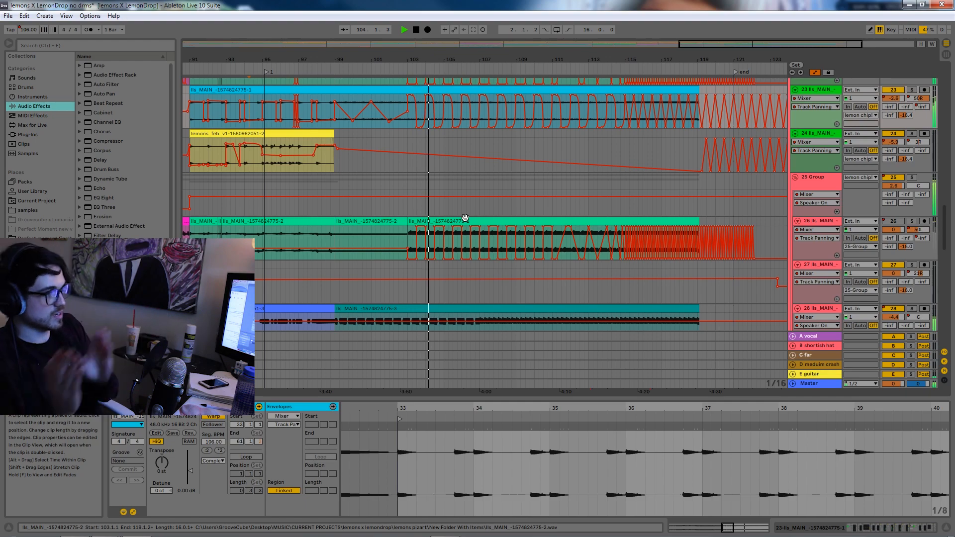
scroll(466, 217, up, 4)
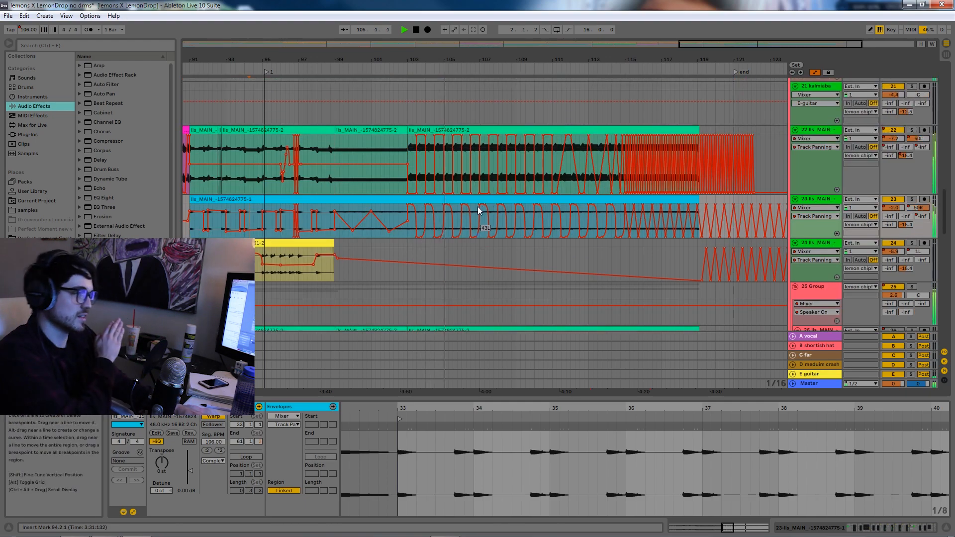
scroll(468, 196, down, 2)
scroll(461, 203, up, 6)
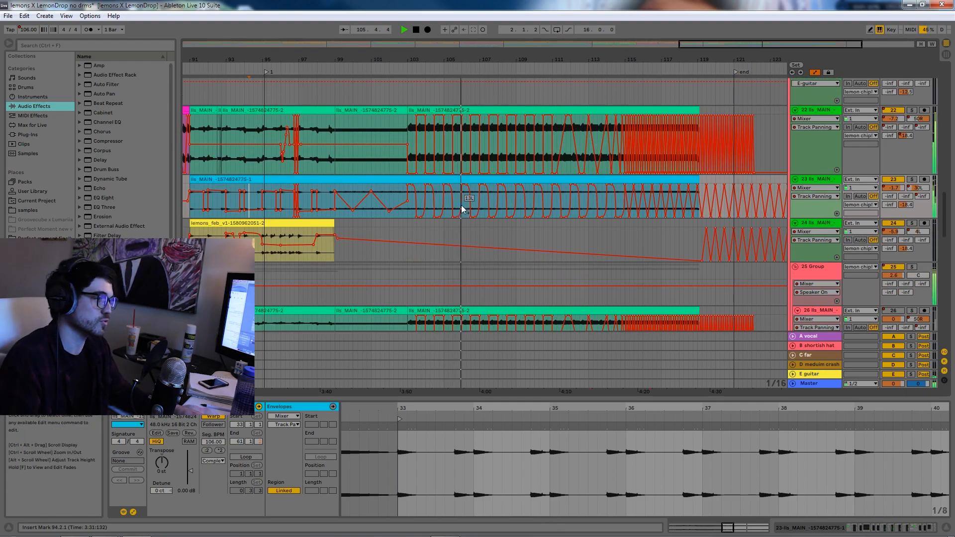
click(912, 120)
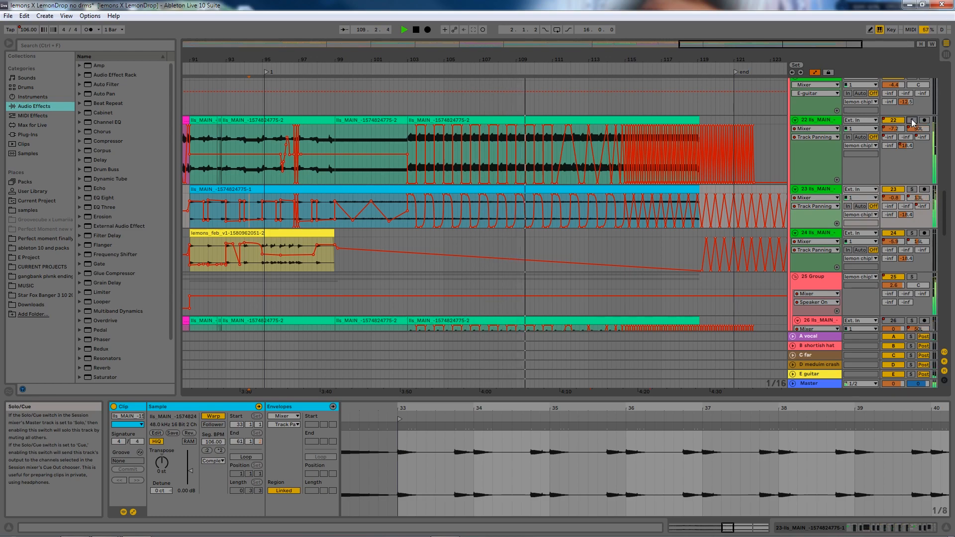
scroll(717, 132, up, 5)
scroll(665, 109, down, 4)
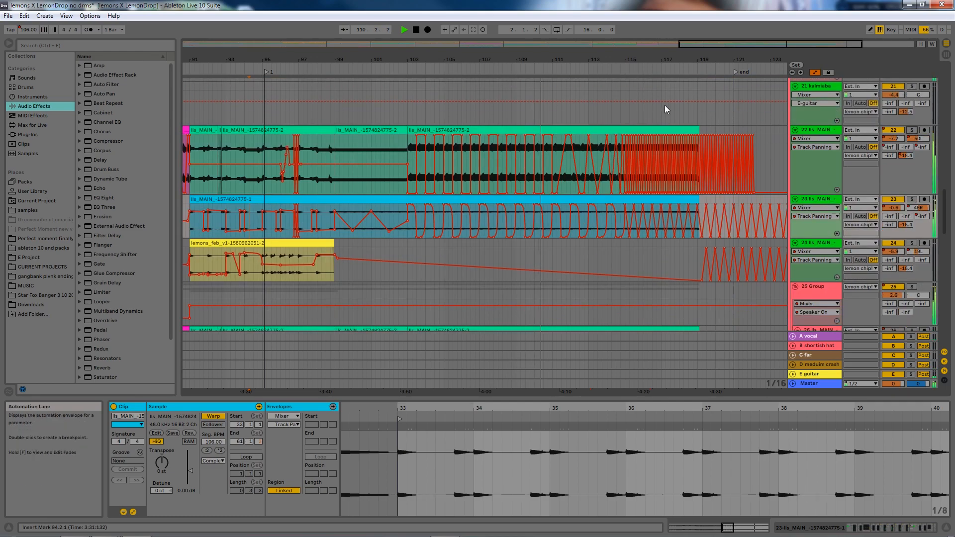
drag(529, 59, 353, 100)
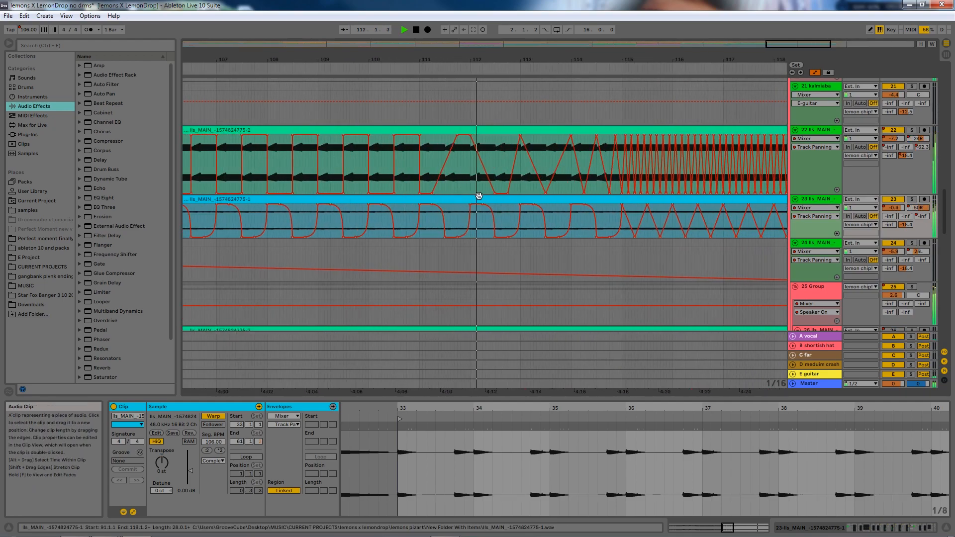
scroll(544, 216, up, 7)
scroll(572, 222, down, 16)
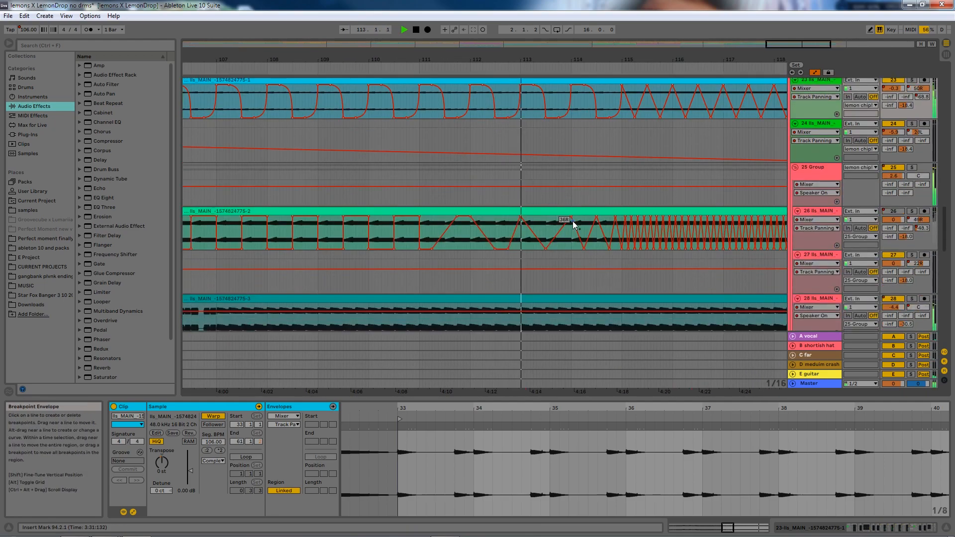
scroll(572, 221, down, 3)
scroll(634, 223, up, 7)
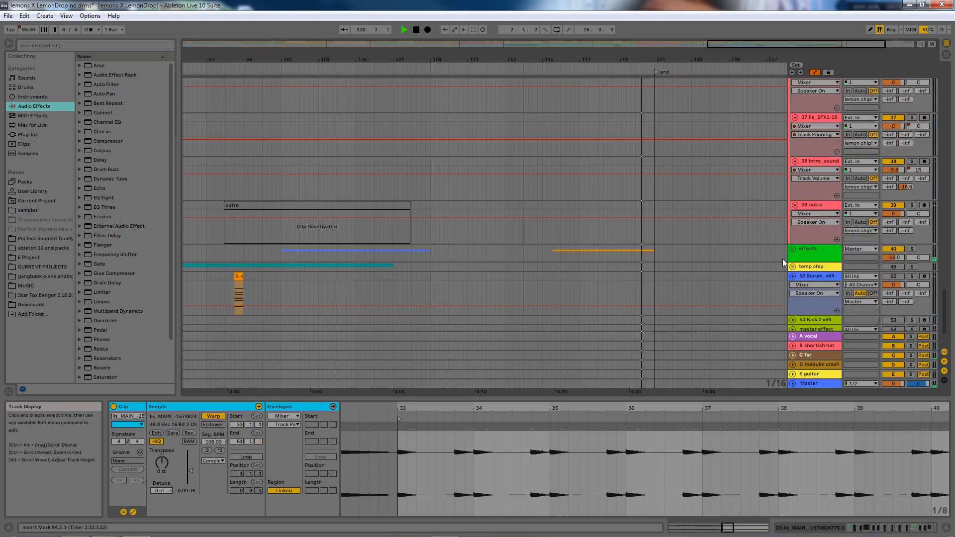
scroll(784, 248, down, 8)
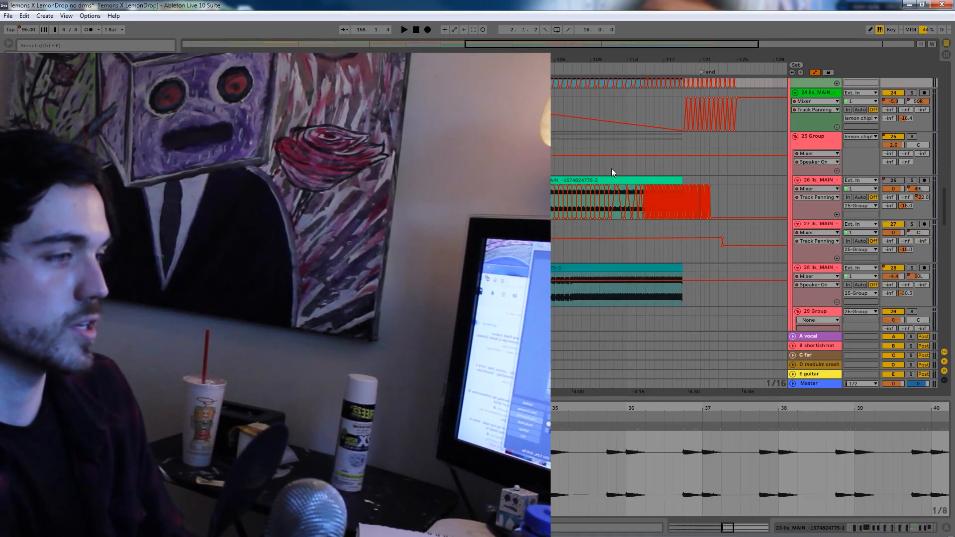
Inspect the intro sound clip's details and solo the SFX1-15 track
scroll(611, 168, down, 5)
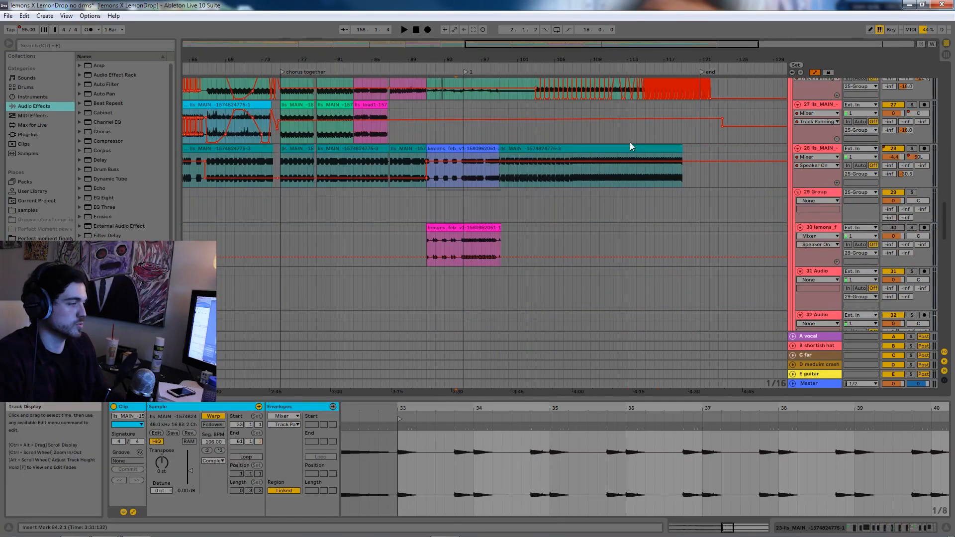
drag(640, 43, 403, 25)
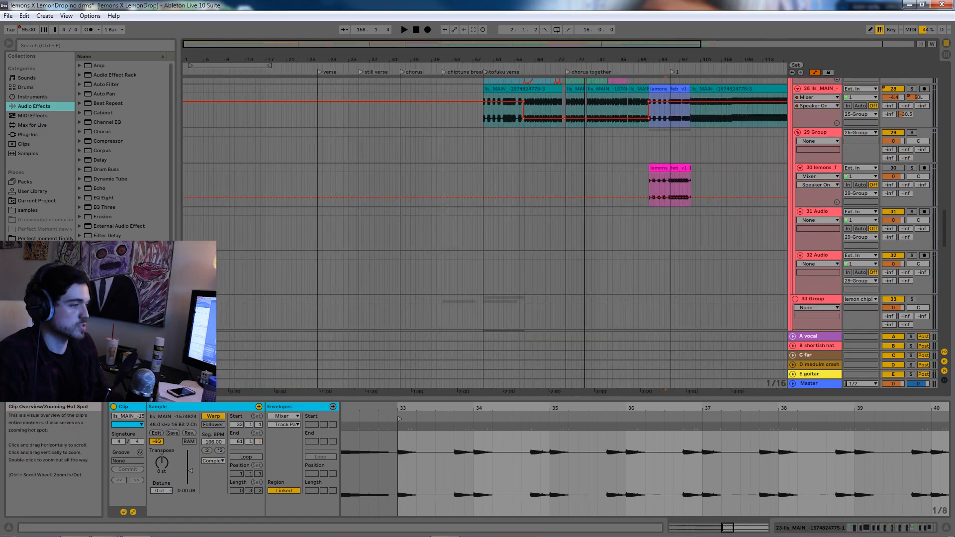
scroll(390, 213, down, 6)
scroll(387, 217, down, 1)
drag(197, 44, 197, 150)
scroll(199, 154, down, 2)
click(210, 241)
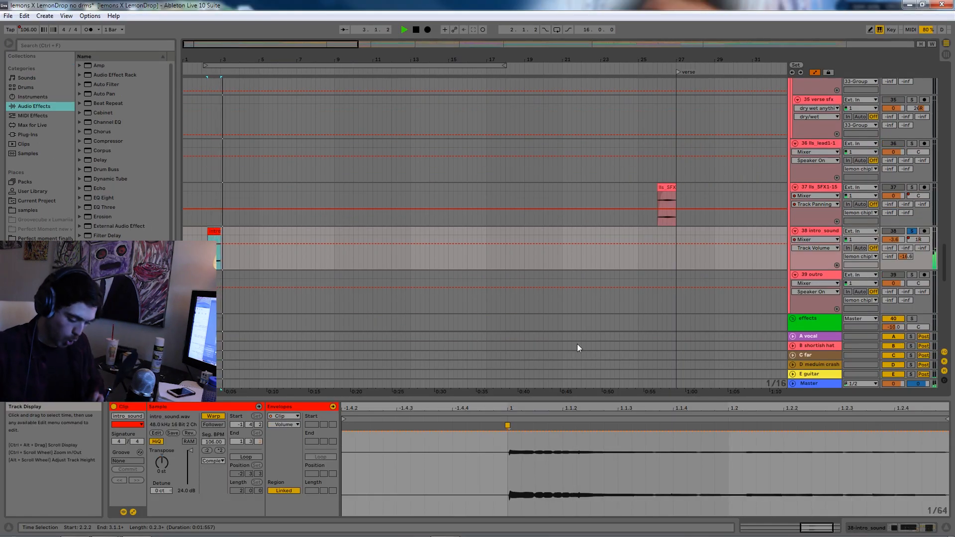
click(912, 130)
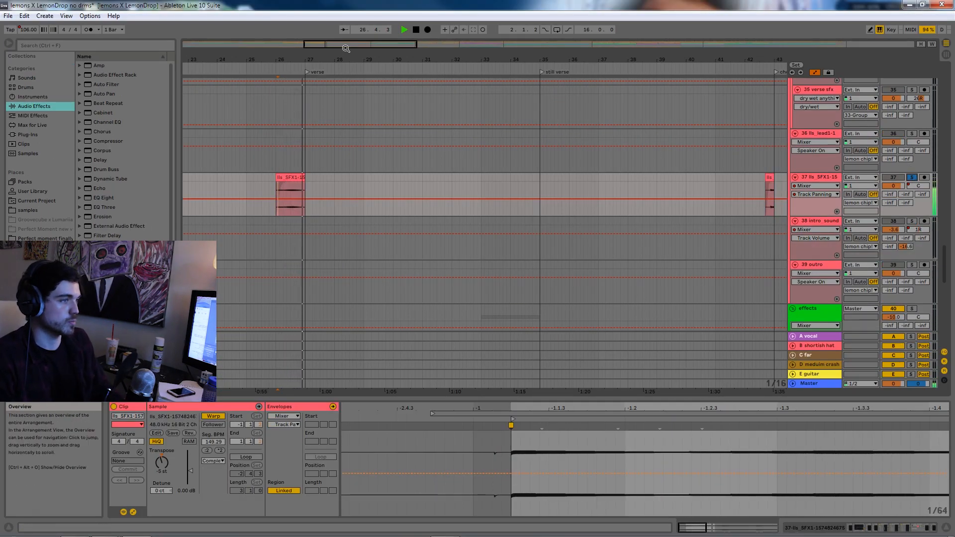
drag(346, 48, 507, 5)
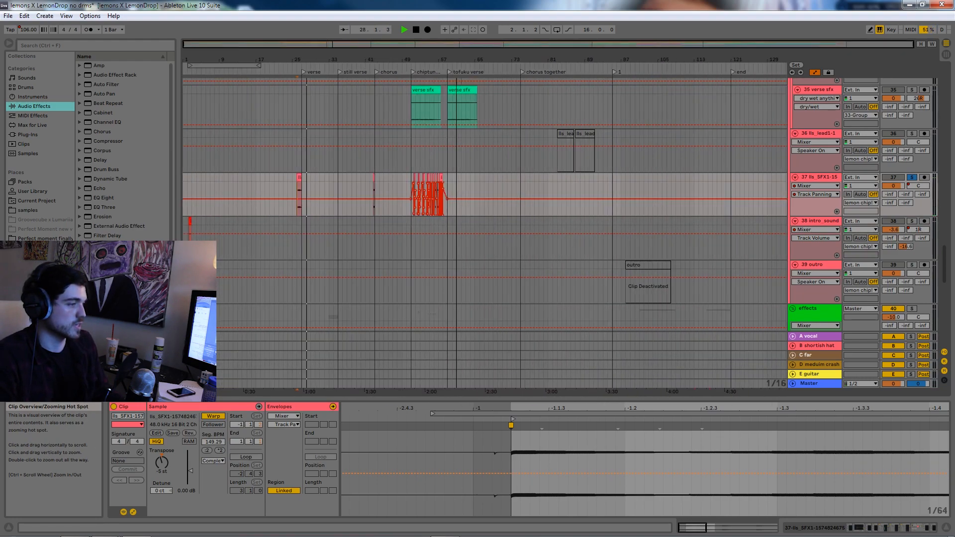
Reactivate the outro clip and raise its clip gain to 15.2 dB
click(646, 278)
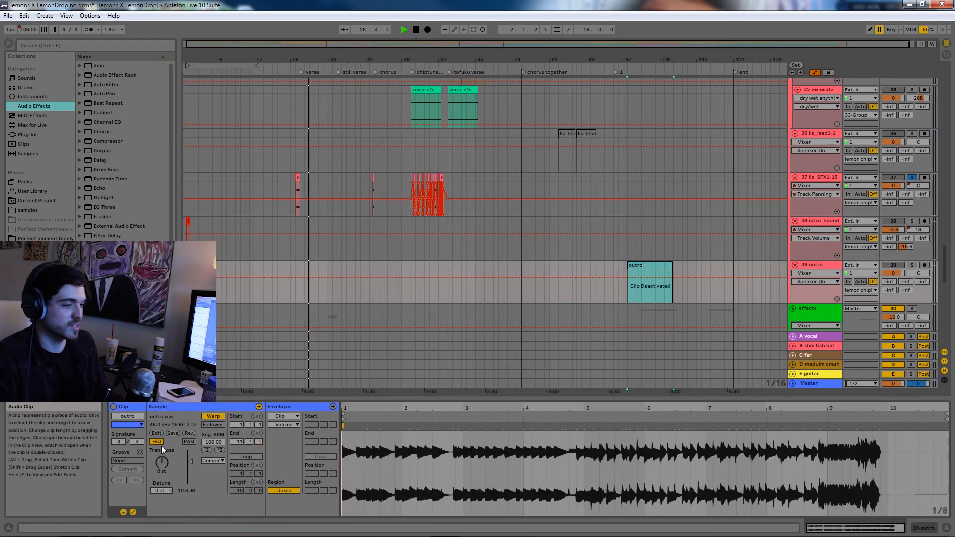
click(114, 406)
key(z)
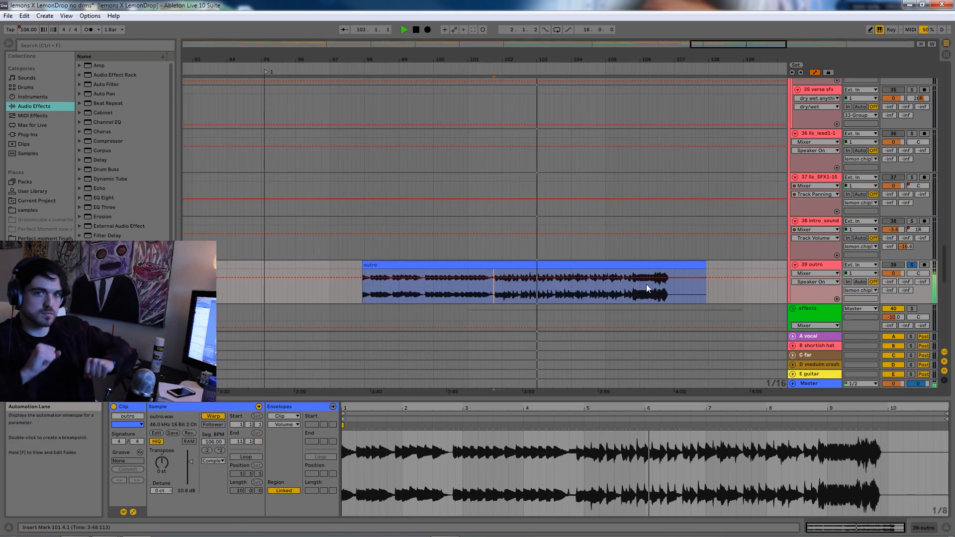
drag(189, 461, 189, 457)
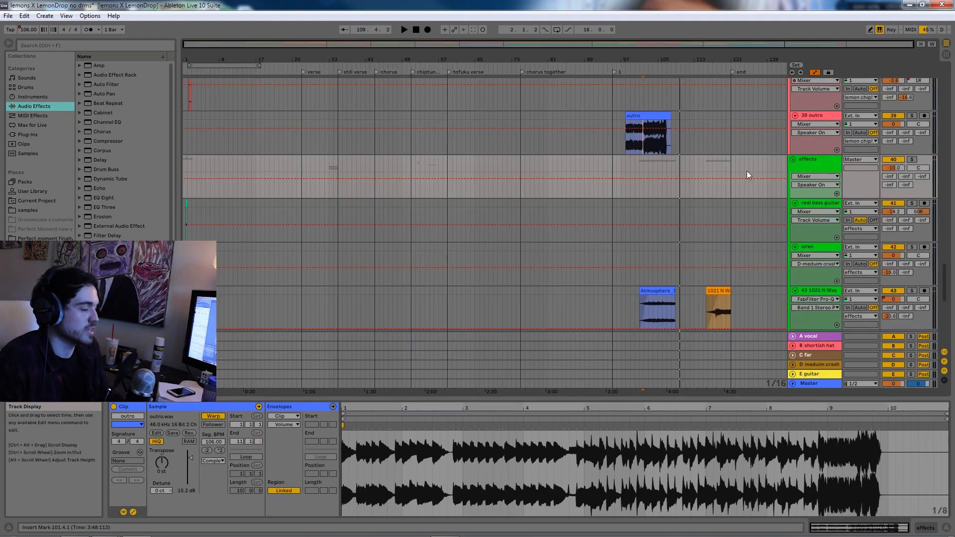
click(805, 160)
scroll(806, 210, up, 2)
Raise the real bass guitar clip's gain to 14.9 dB and audition it
scroll(806, 210, down, 2)
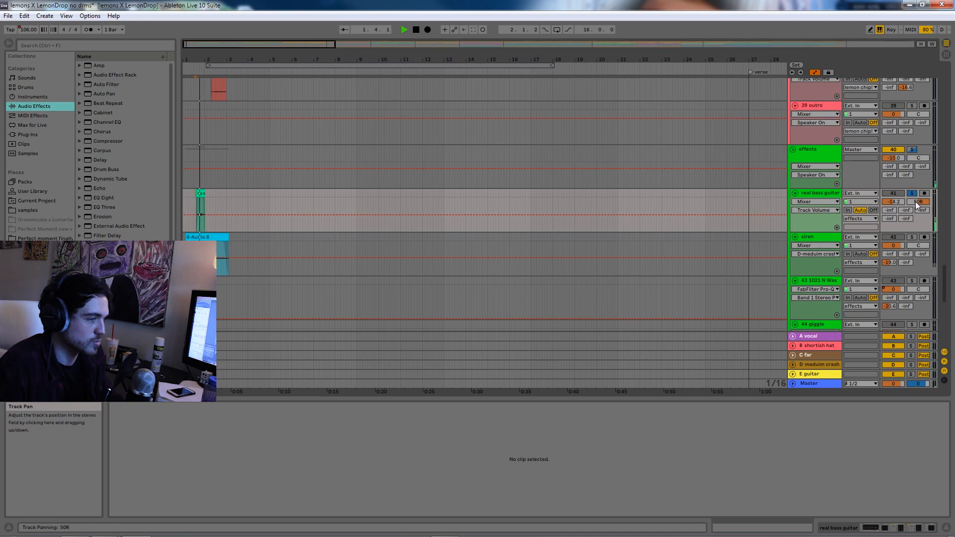
key(space)
click(201, 209)
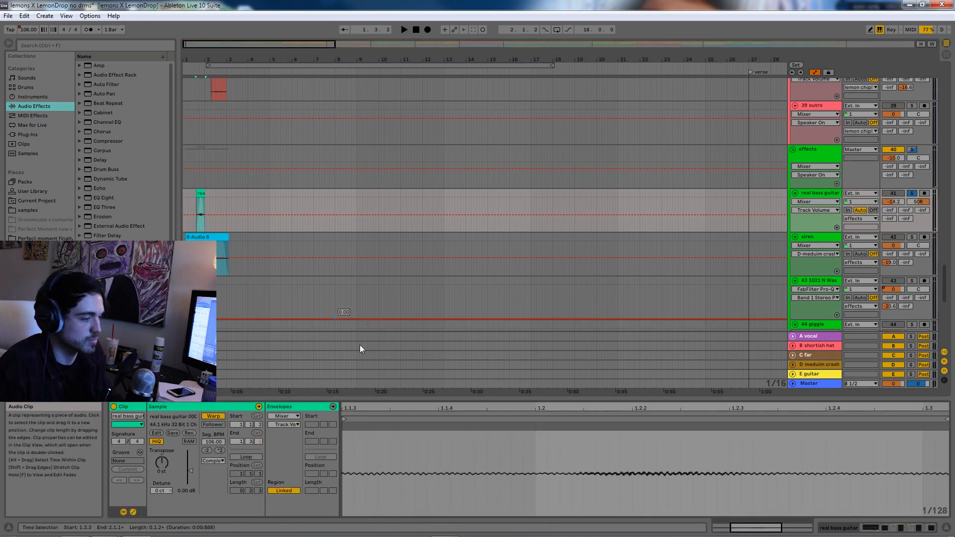
drag(184, 475, 196, 440)
key(space)
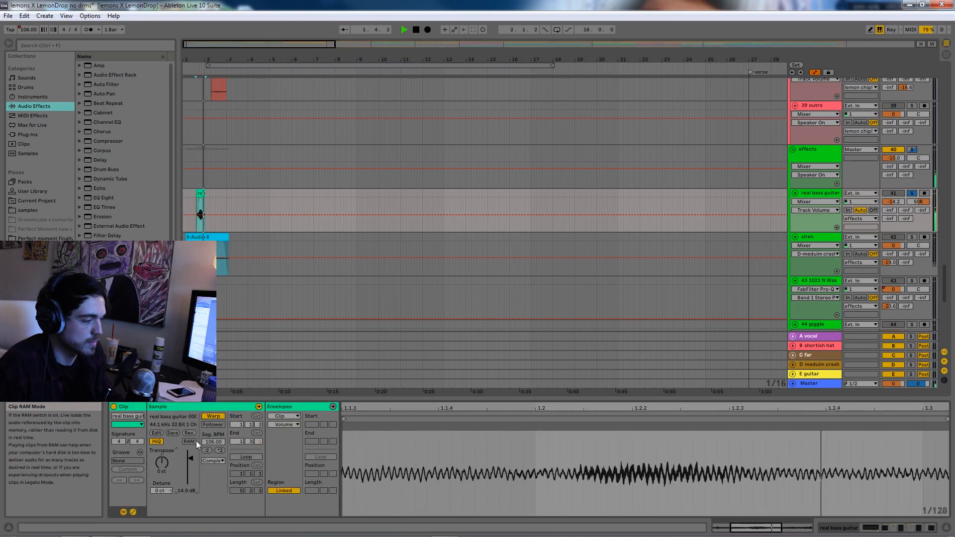
key(space)
Audition the siren track's audio clip, then zoom out to the whole song
click(206, 257)
key(space)
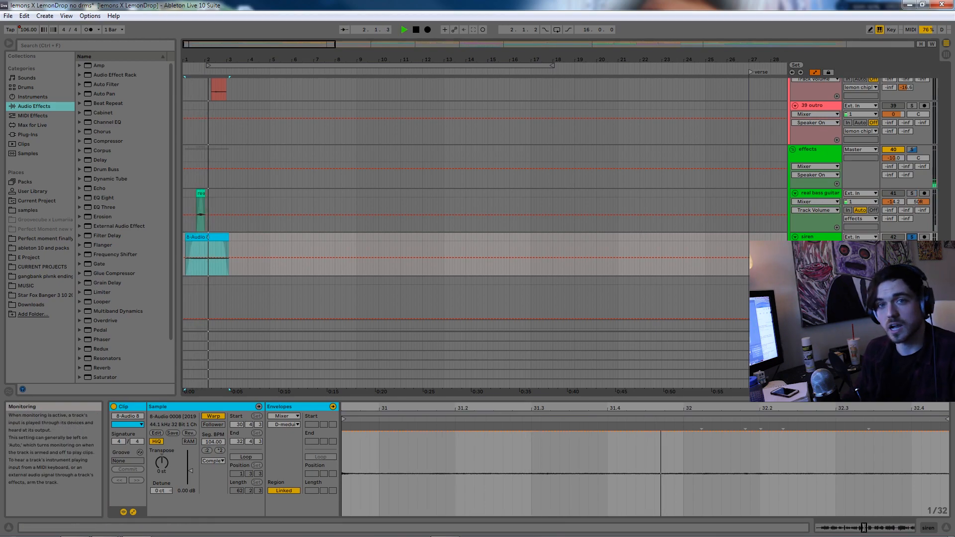
key(space)
drag(241, 44, 241, 5)
scroll(622, 209, down, 1)
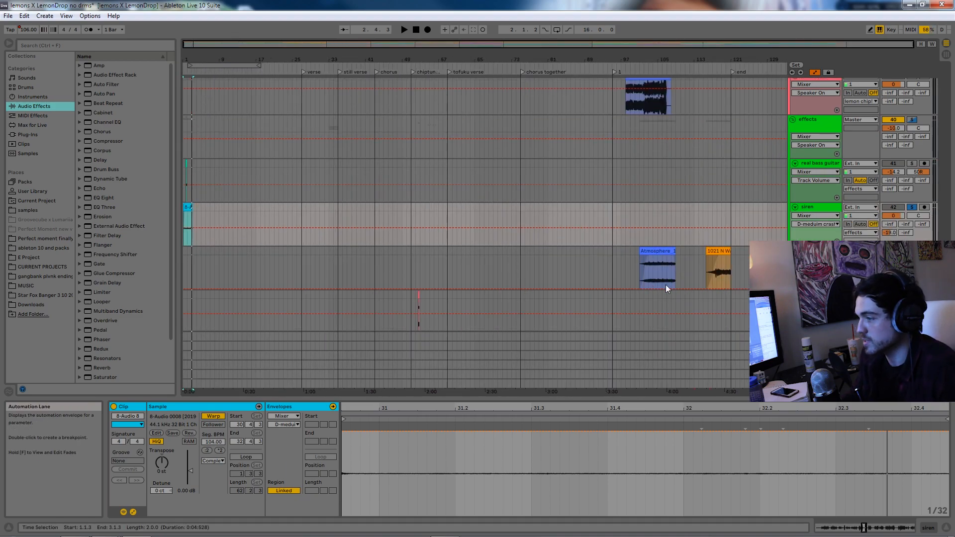
Show the Atmosphere_1_Vinyl_Dust clip's Transposition envelope around bars 90–120
click(643, 273)
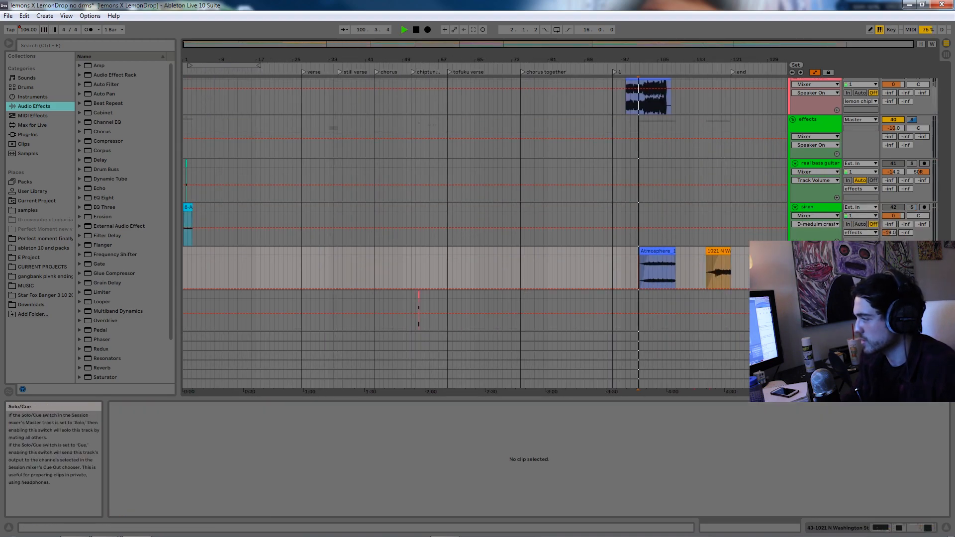
drag(658, 44, 822, 56)
click(490, 263)
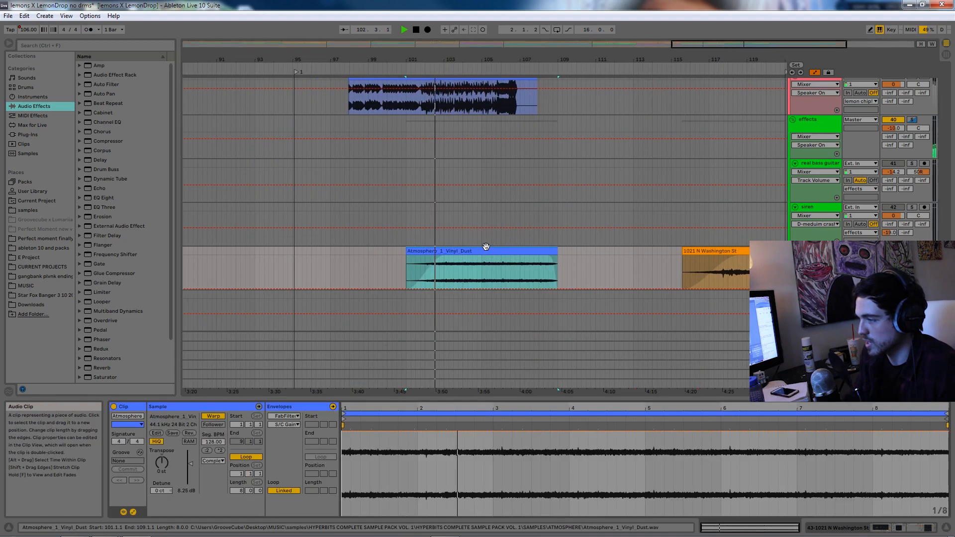
click(155, 465)
scroll(796, 475, up, 2)
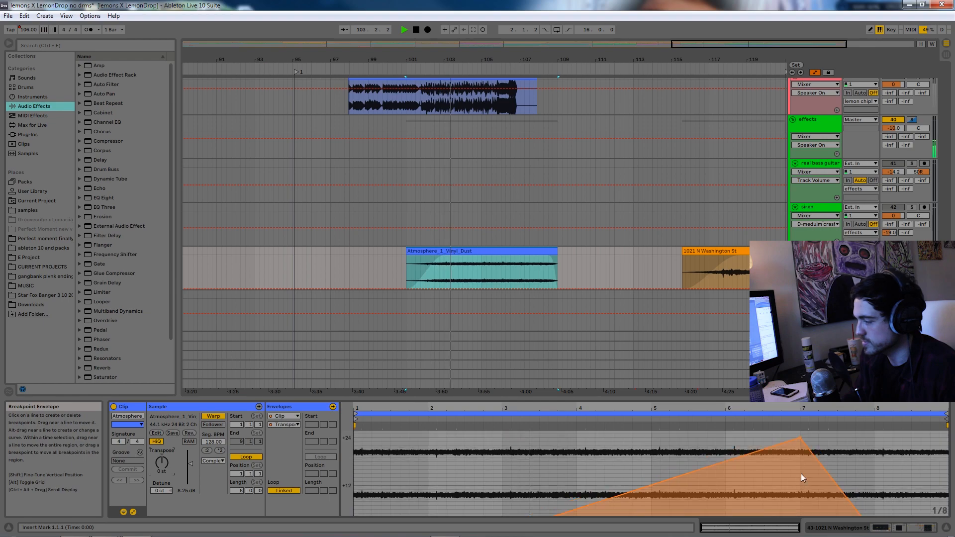
scroll(598, 265, down, 2)
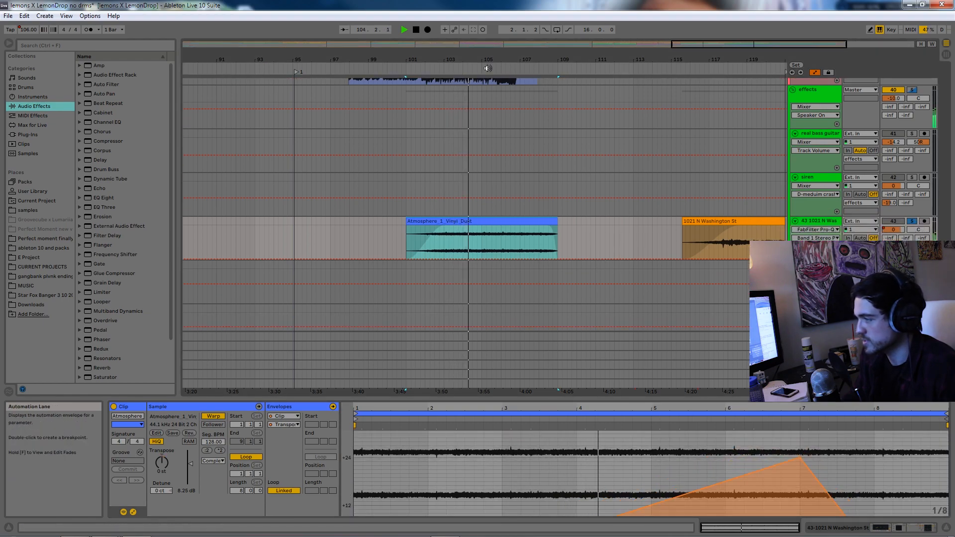
drag(700, 44, 755, 44)
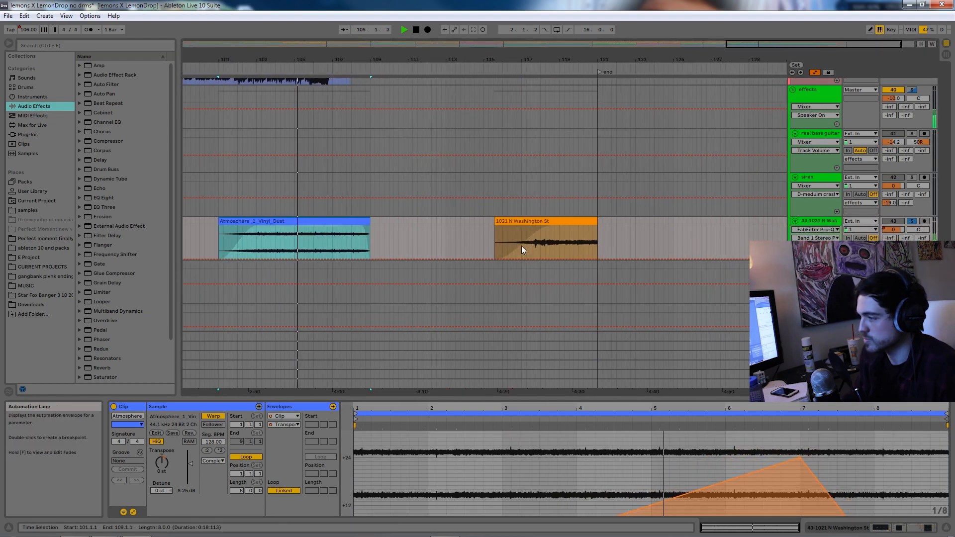
drag(673, 42, 671, 24)
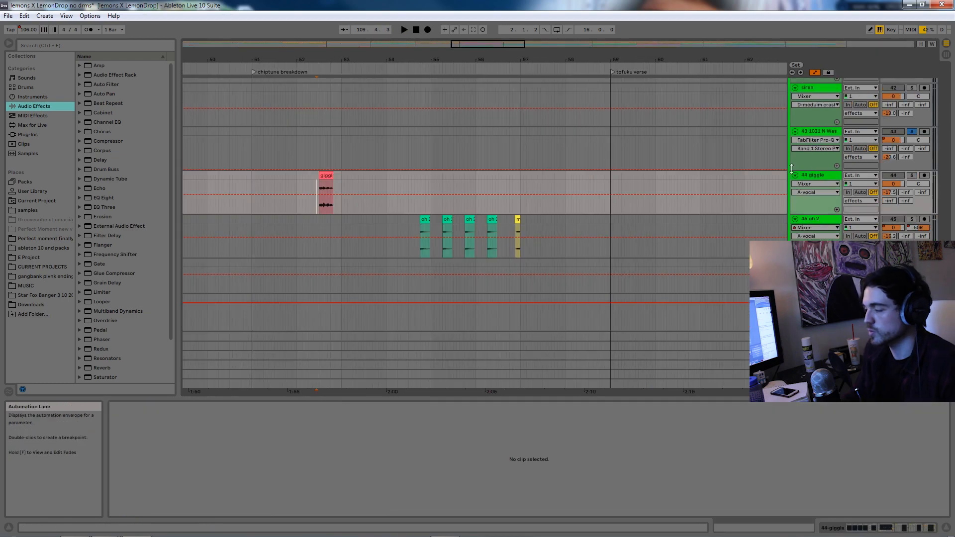
Audition the giggle one-shot soloed, then solo the oh 2 track instead
click(911, 175)
key(space)
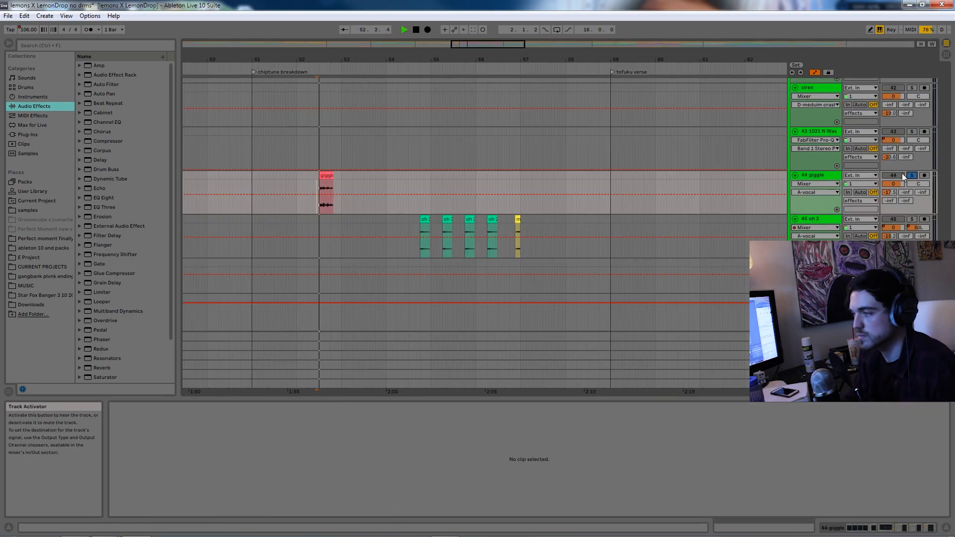
click(912, 176)
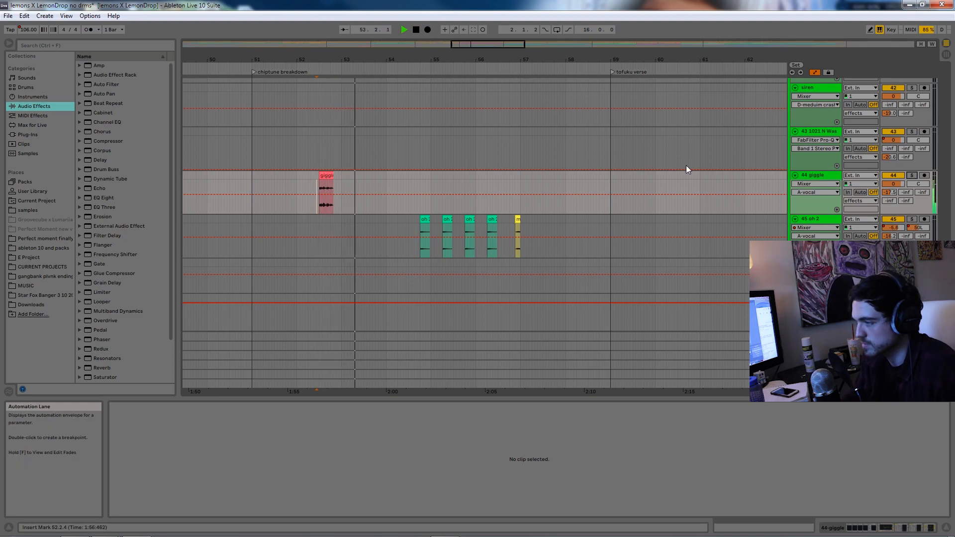
click(912, 219)
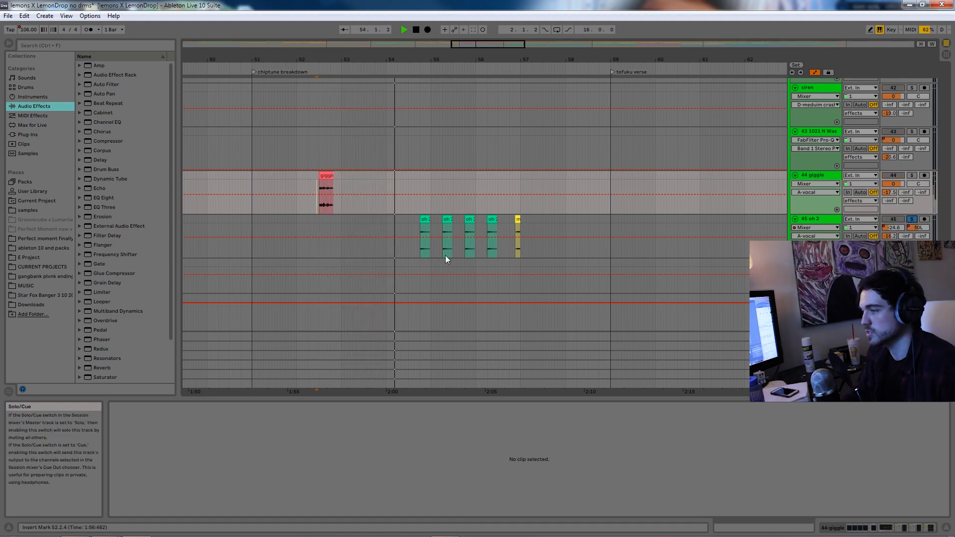
Loop the mhm 2 clip, then select SpacelsDark_C2 and solo the 46 Group track
drag(499, 45, 495, 65)
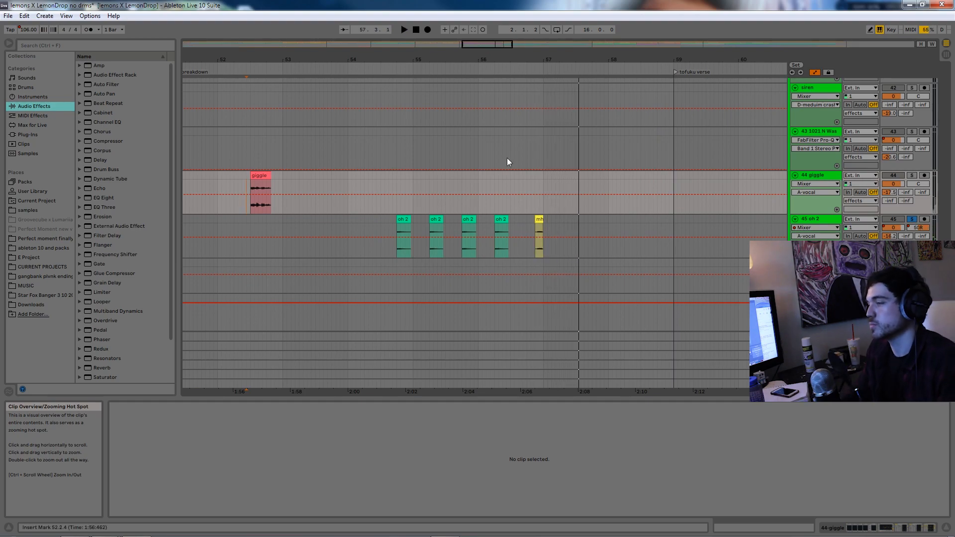
click(539, 239)
key(space)
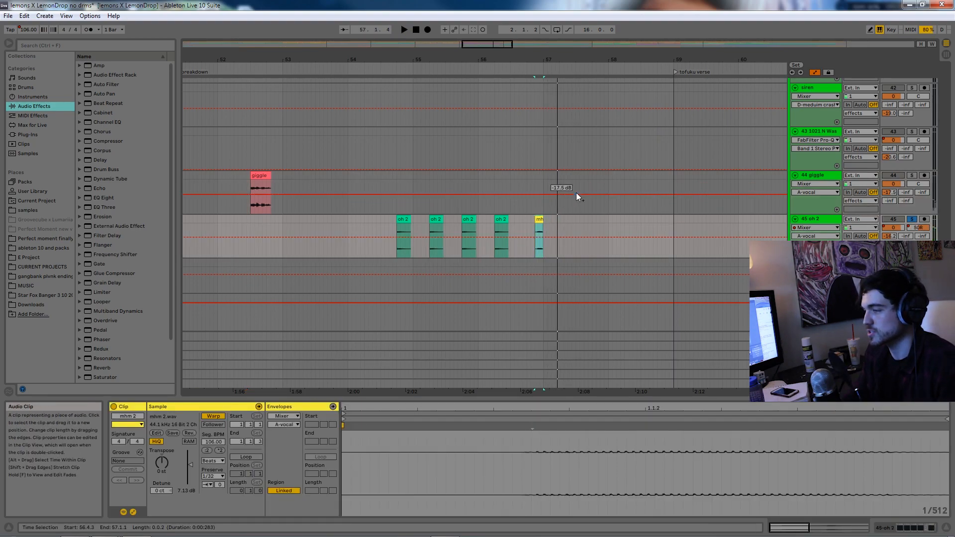
key(space)
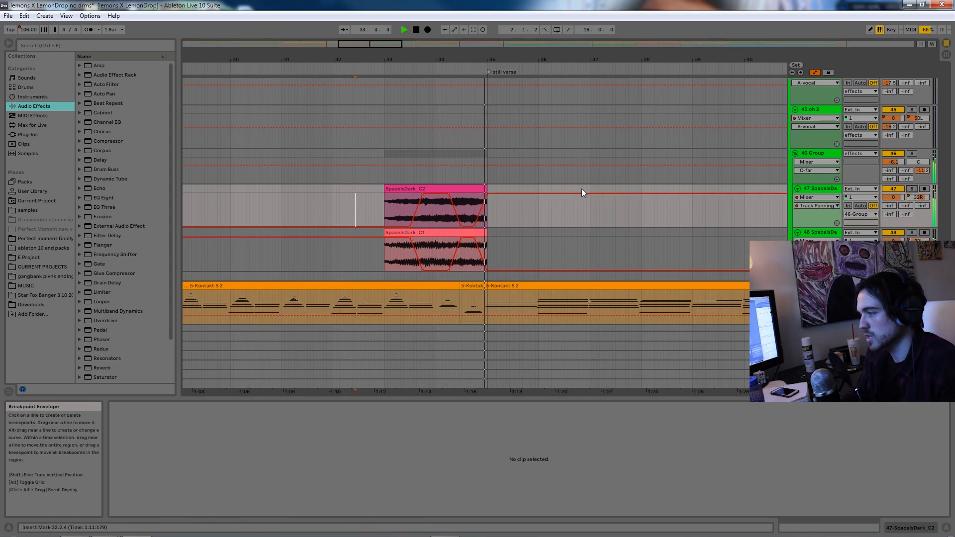
key(space)
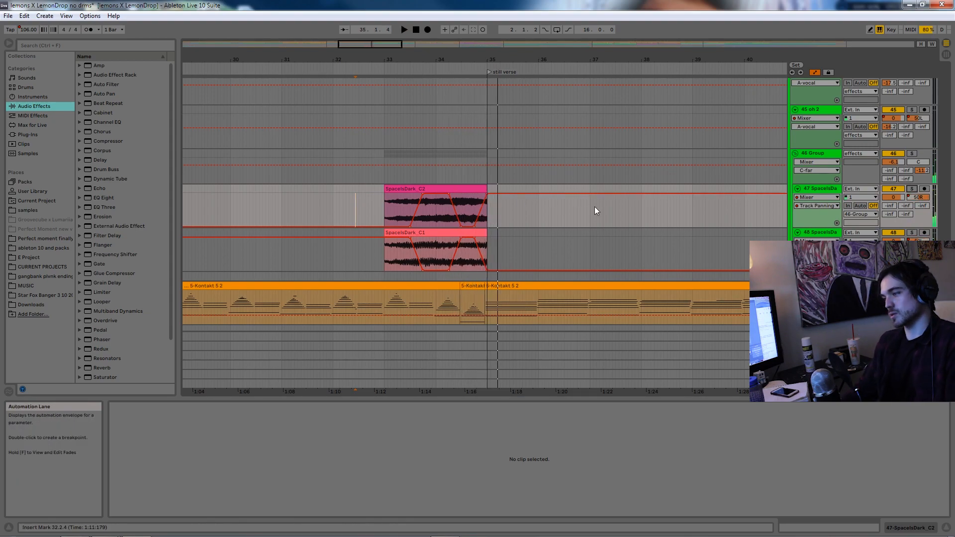
click(428, 189)
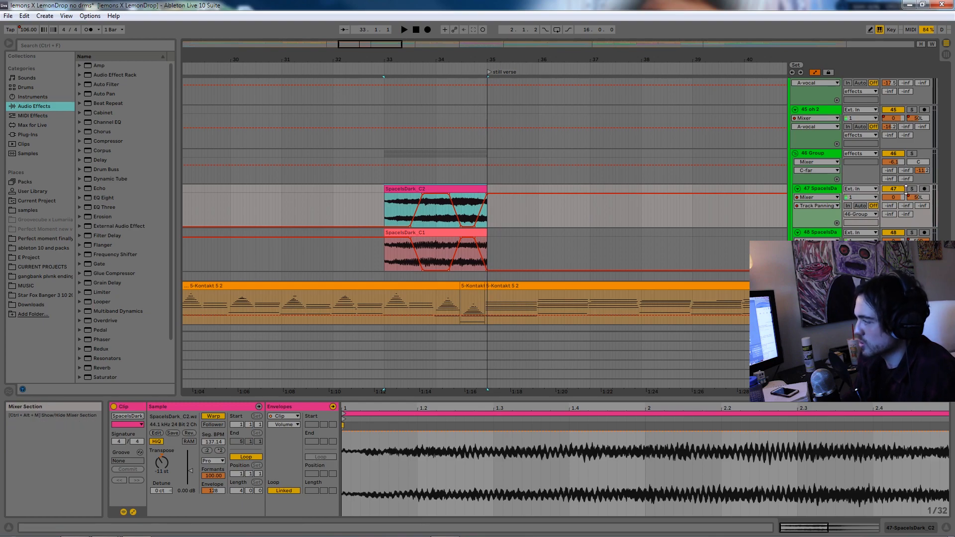
click(913, 154)
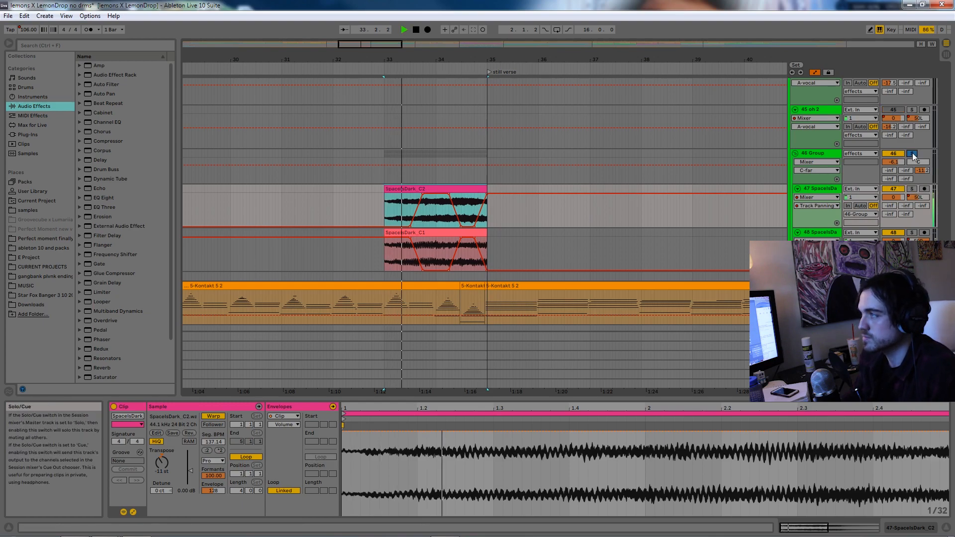
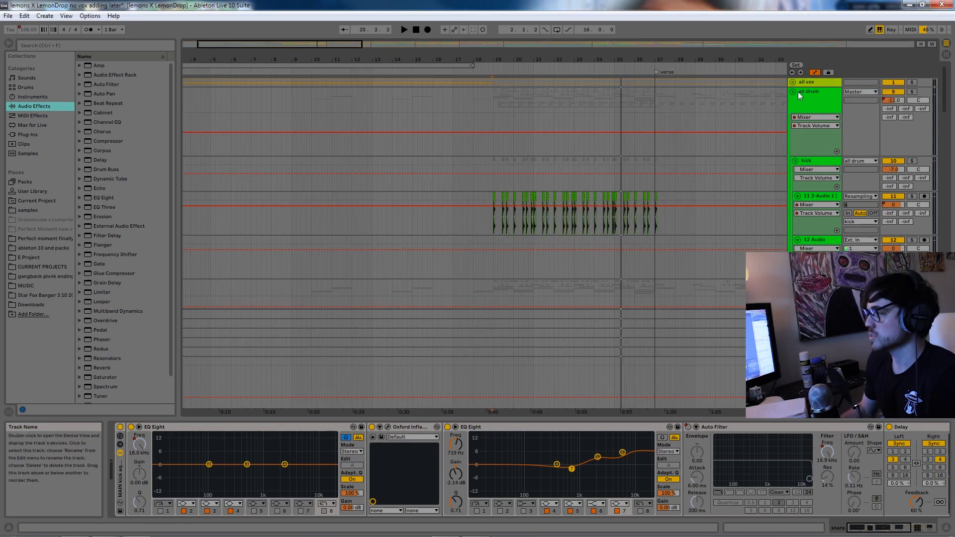
Fold and unfold the all drum group, solo it and play from near bar 16
click(795, 92)
drag(357, 45, 379, 41)
click(793, 92)
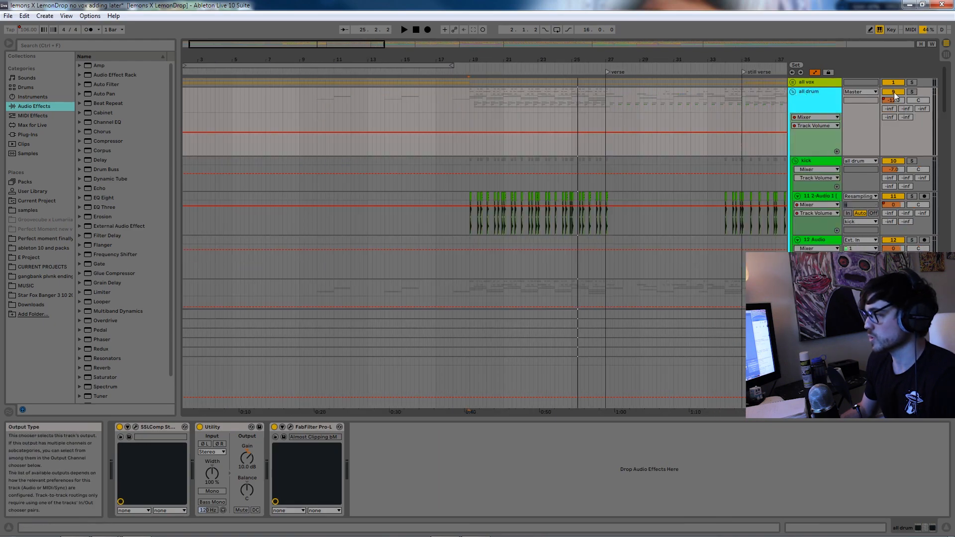
click(911, 92)
click(428, 122)
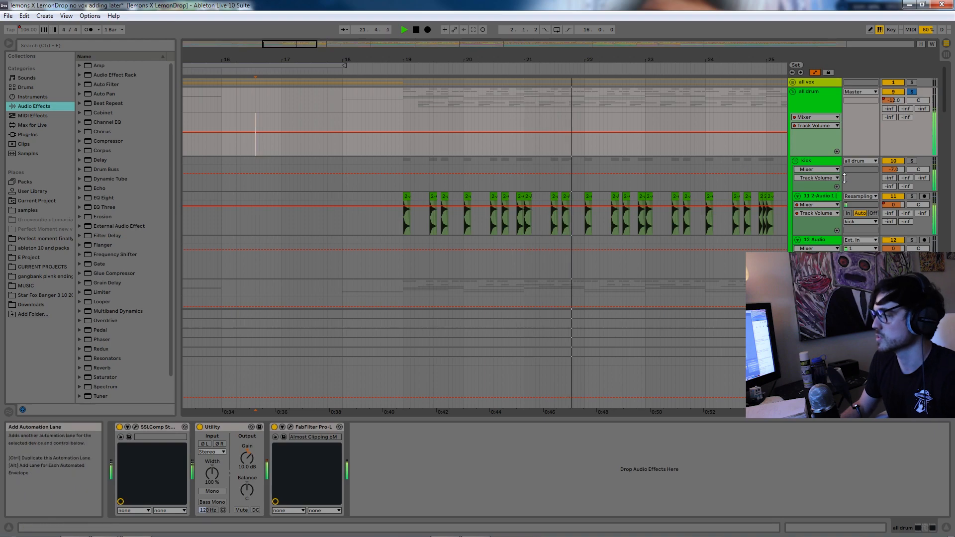
Solo the kick, then hats n crashs, then kick and hats n crashs together
click(906, 165)
drag(312, 45, 317, 39)
scroll(690, 167, down, 3)
click(912, 215)
click(827, 219)
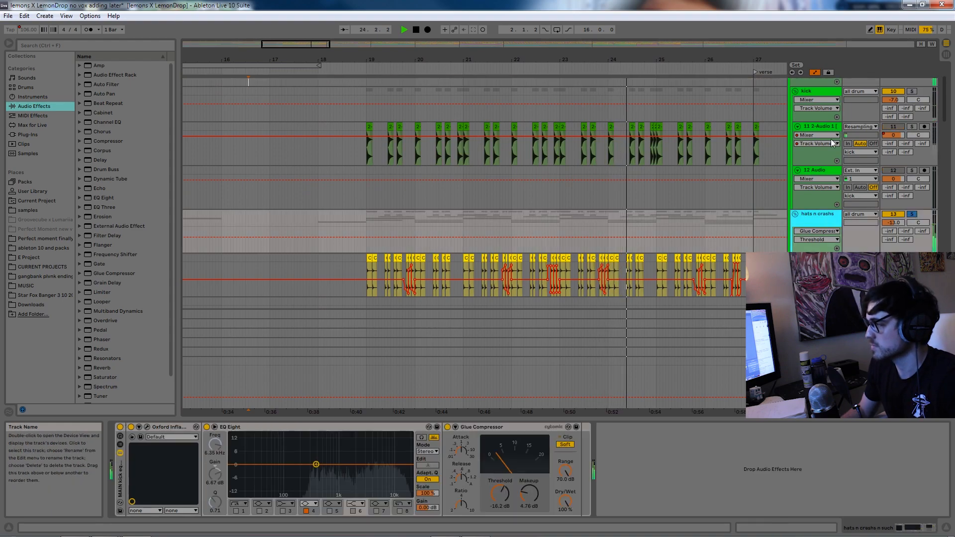
ctrl+click(826, 92)
click(912, 91)
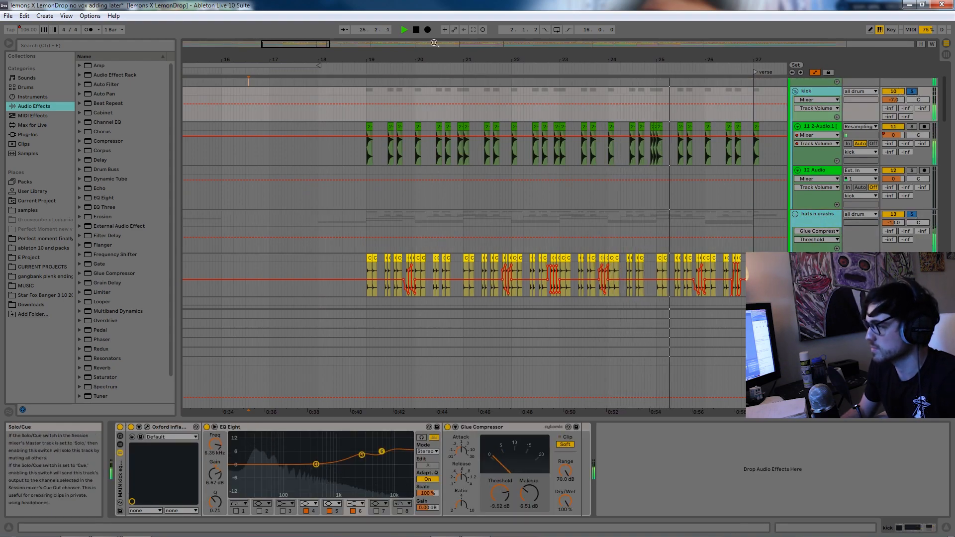
Select the 14 Cymatics track, stop playback and zoom in on the hi-hat clips around bar 19
drag(297, 43, 310, 41)
scroll(454, 150, down, 2)
scroll(453, 147, down, 1)
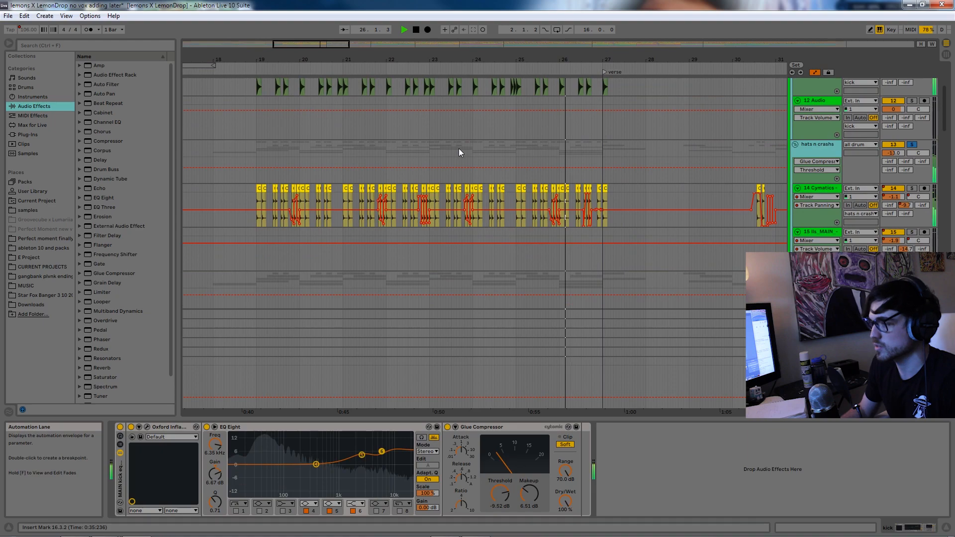
click(253, 199)
key(space)
drag(288, 44, 283, 93)
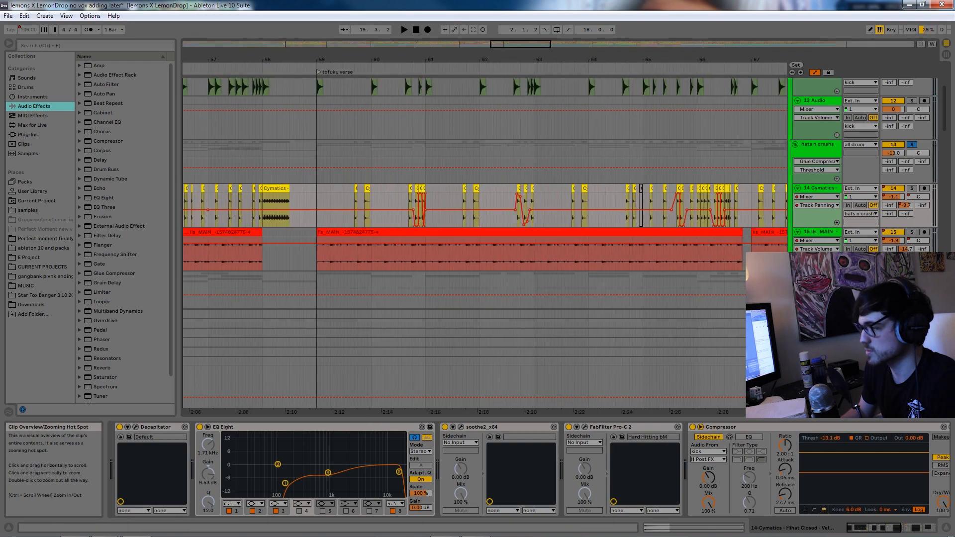
Play from bar 56 with the lls_MAIN stem soloed, then unsolo it
drag(358, 56, 507, 62)
click(199, 190)
key(space)
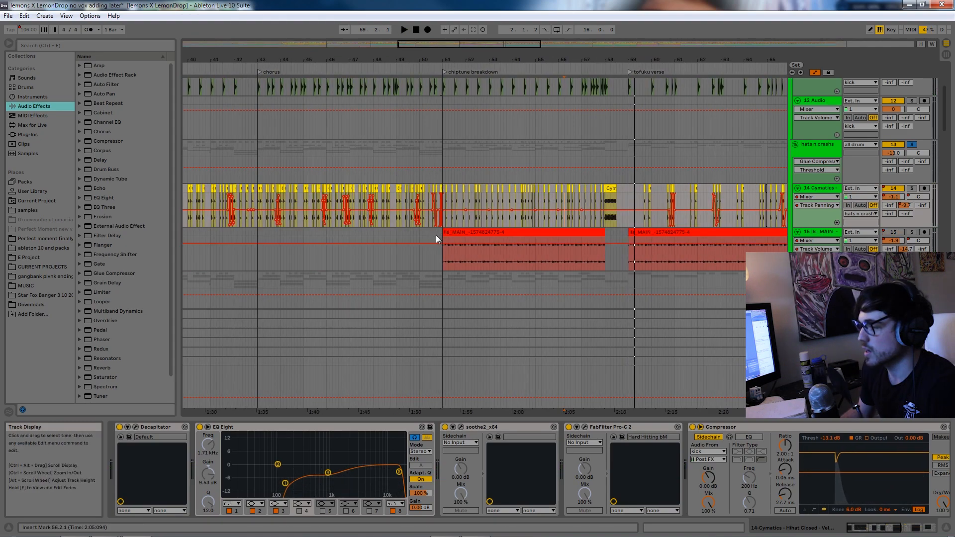
click(435, 234)
click(912, 231)
key(space)
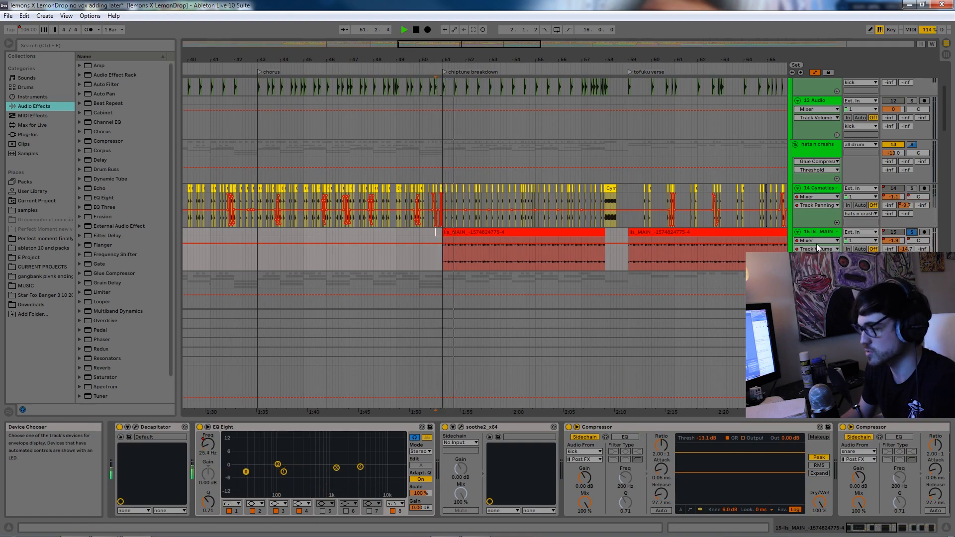
click(911, 144)
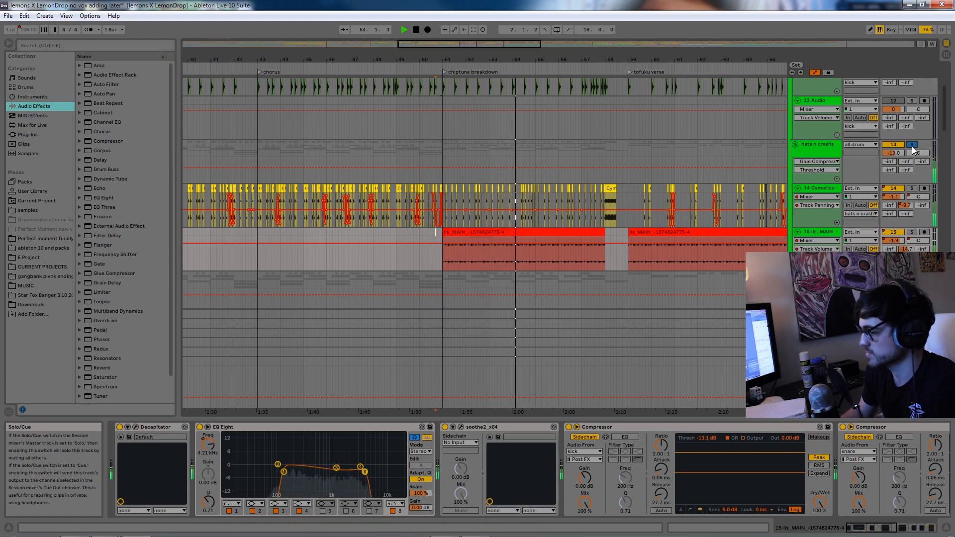
Jump playback to bar 105, open the lls_MAIN clip, then select the crash city track
click(312, 269)
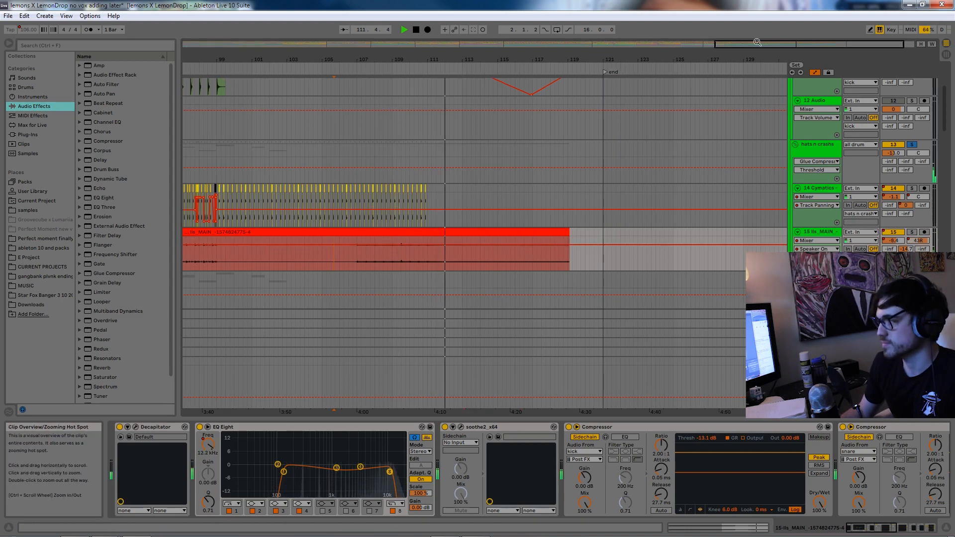
drag(809, 44, 780, 42)
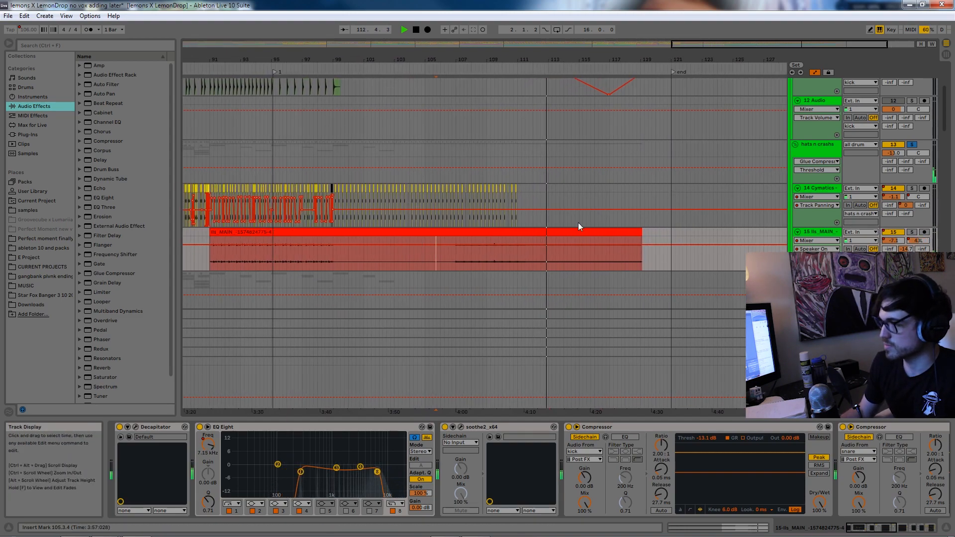
double_click(570, 232)
click(824, 235)
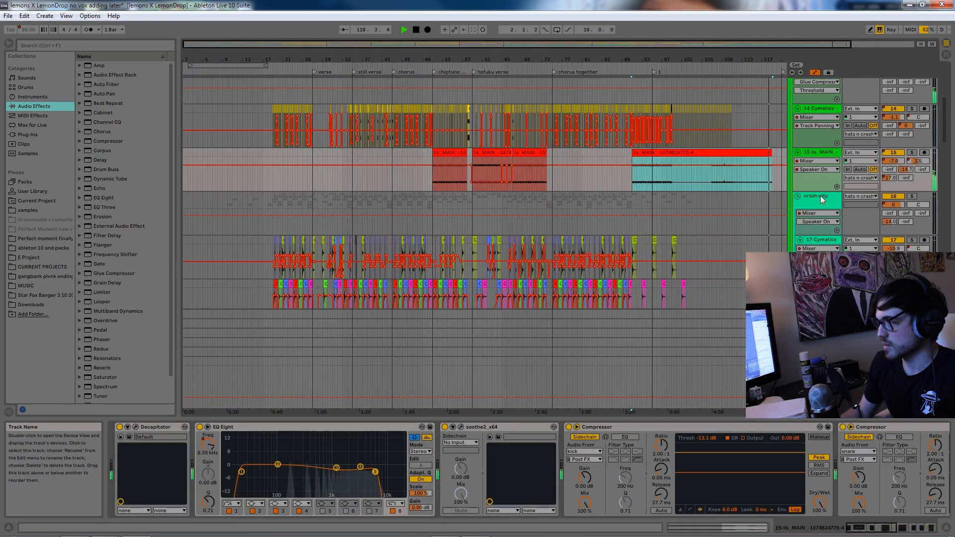
click(822, 197)
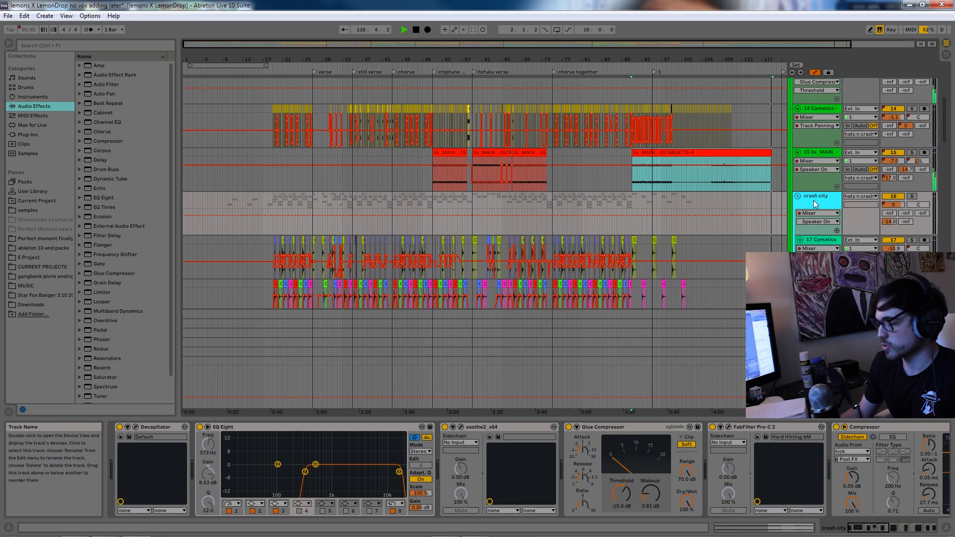
Zoom the arrangement in around bars 18 to 25 from the crash city lane
click(273, 206)
mouse_move(474, 44)
mouse_down()
mouse_move(472, 60)
mouse_move(378, 72)
mouse_move(425, 59)
mouse_move(323, 42)
mouse_up()
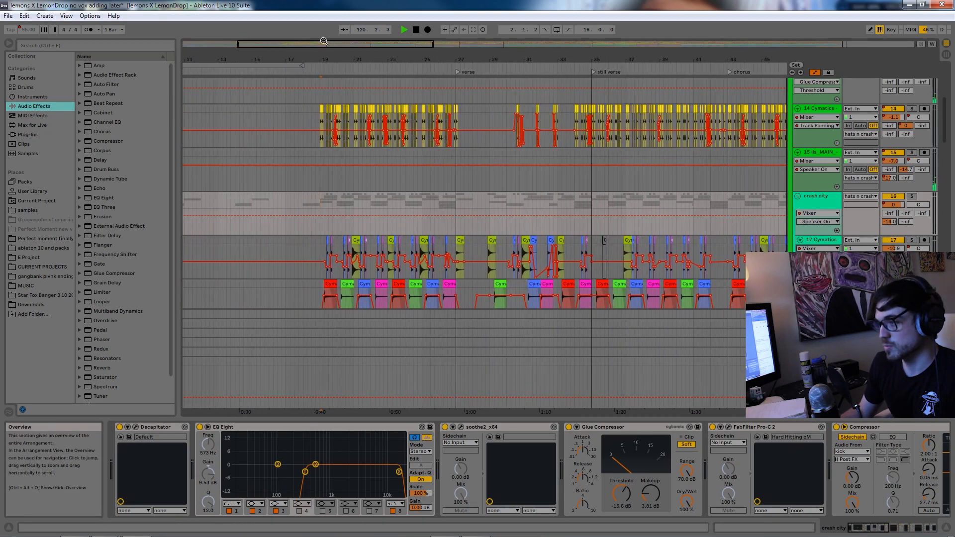
scroll(429, 205, down, 6)
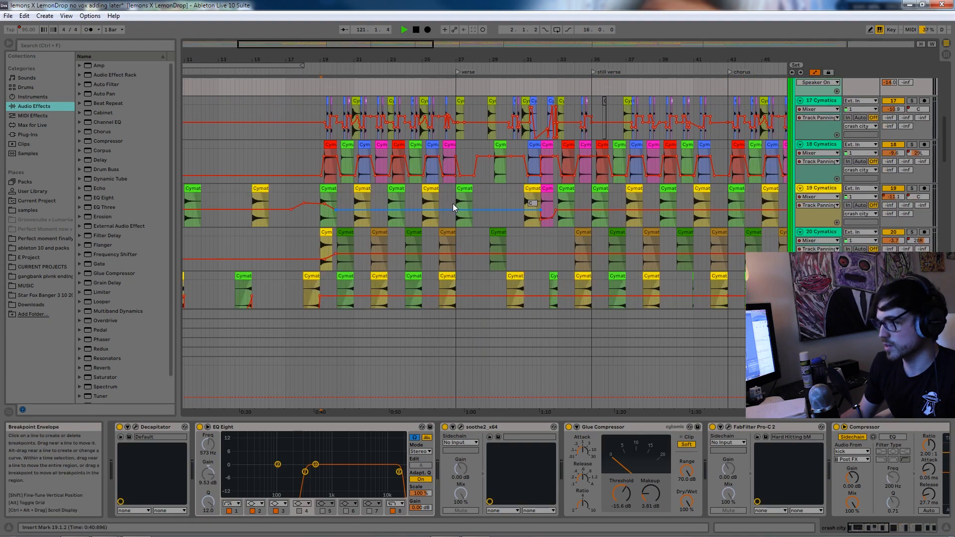
scroll(452, 203, up, 4)
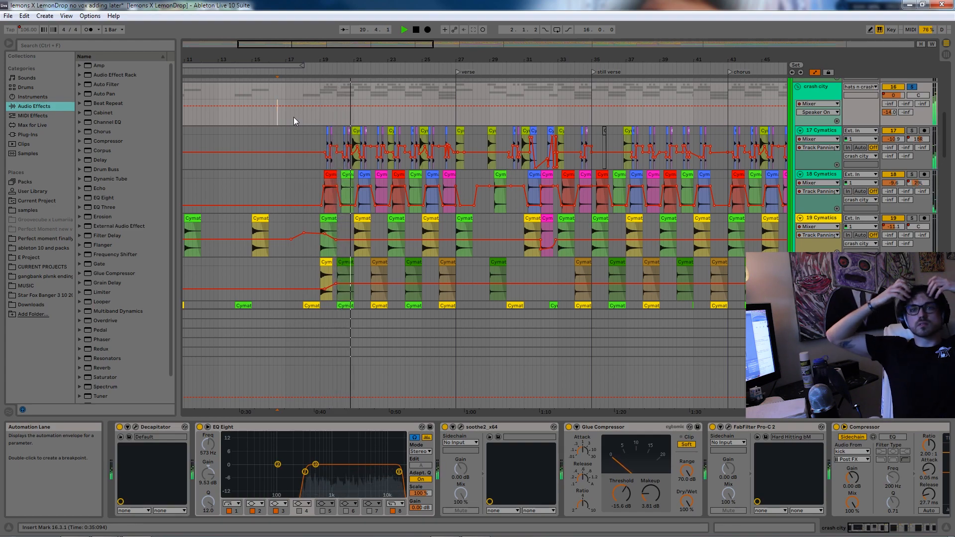
drag(371, 60, 490, 83)
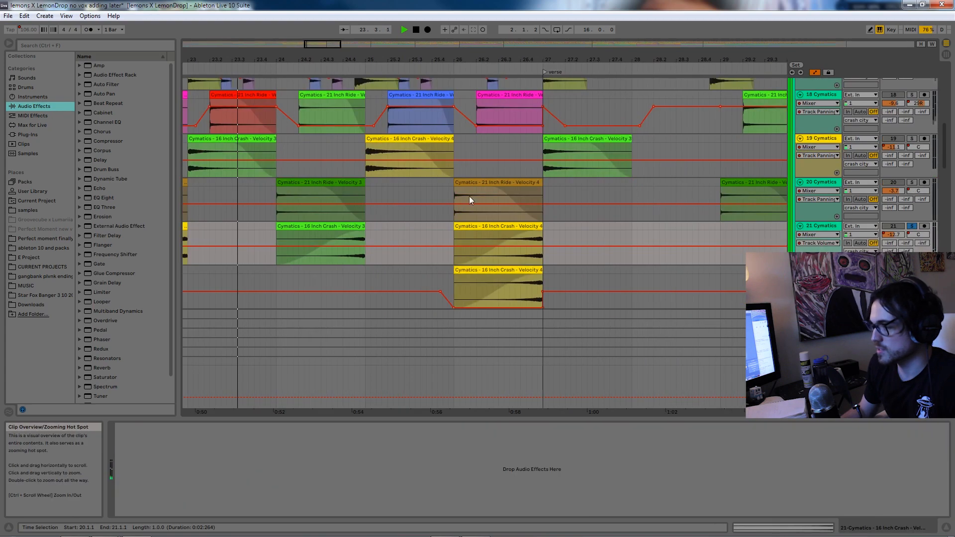
Switch track 21's automation lane to Track Panning, then zoom out over the whole arrangement
click(918, 235)
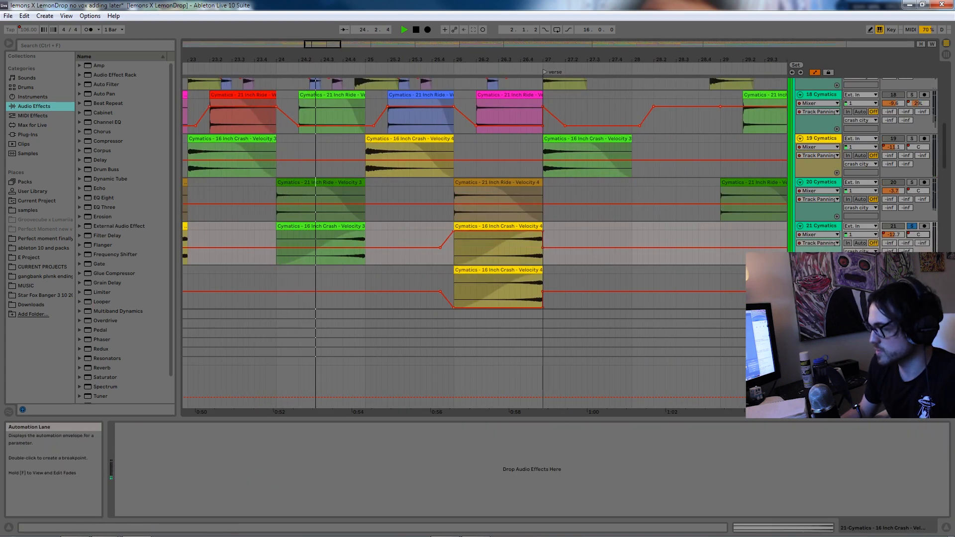
click(823, 270)
click(831, 227)
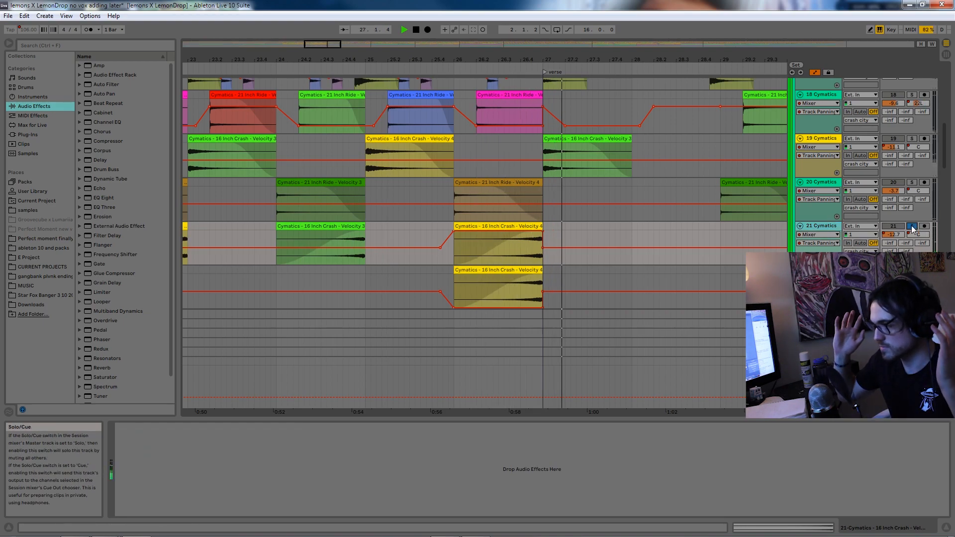
key(minus)
key(minus)
key(minus)
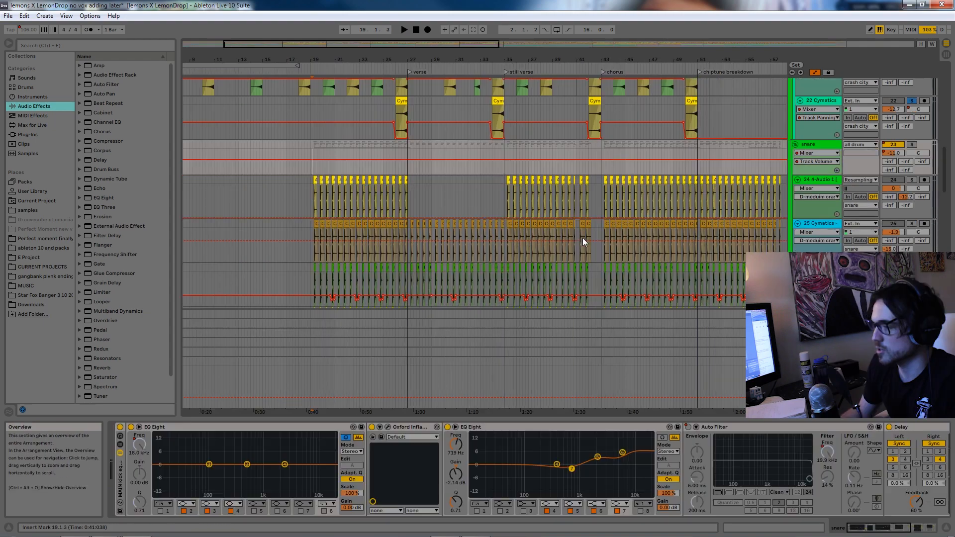
scroll(592, 233, down, 2)
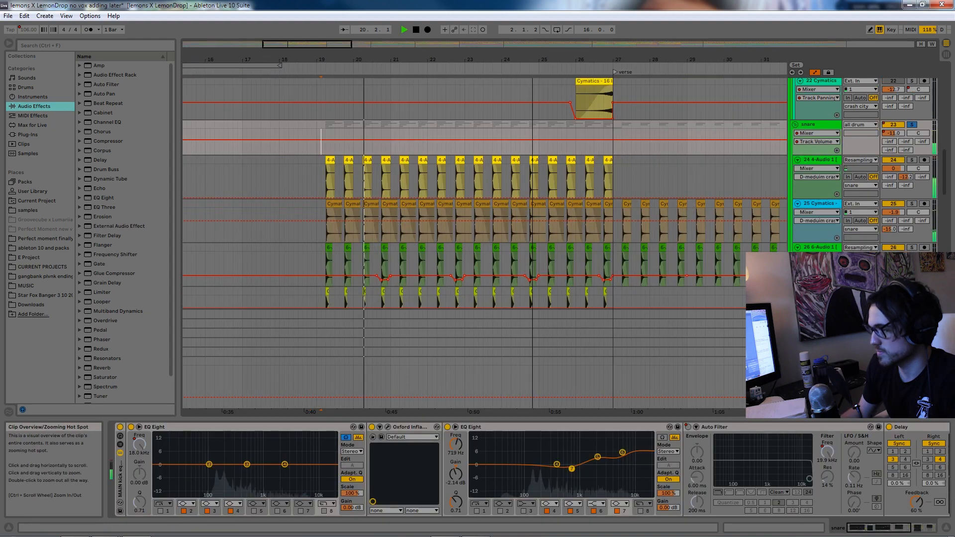
drag(510, 59, 580, 65)
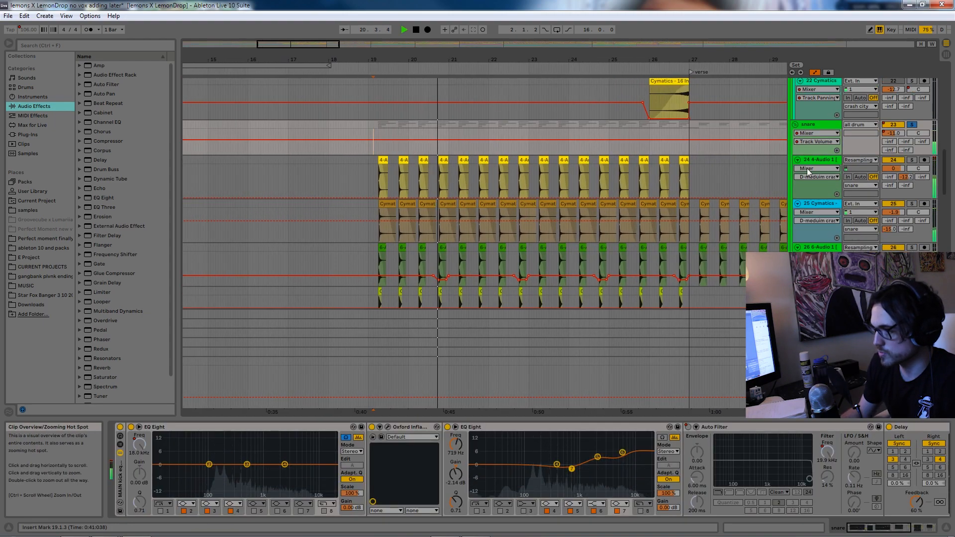
Solo tracks 24, 25, 26, Clap 02 and 28 one after another
click(912, 160)
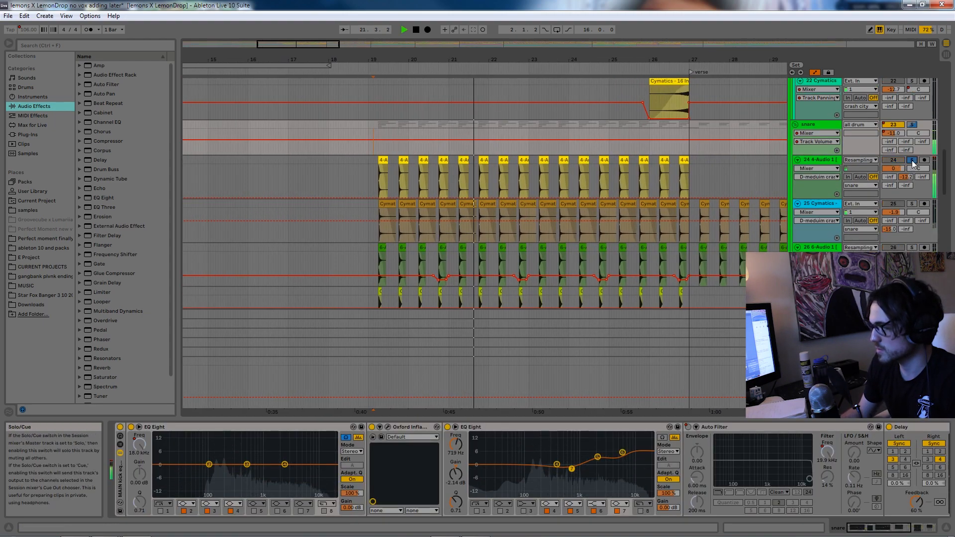
click(912, 203)
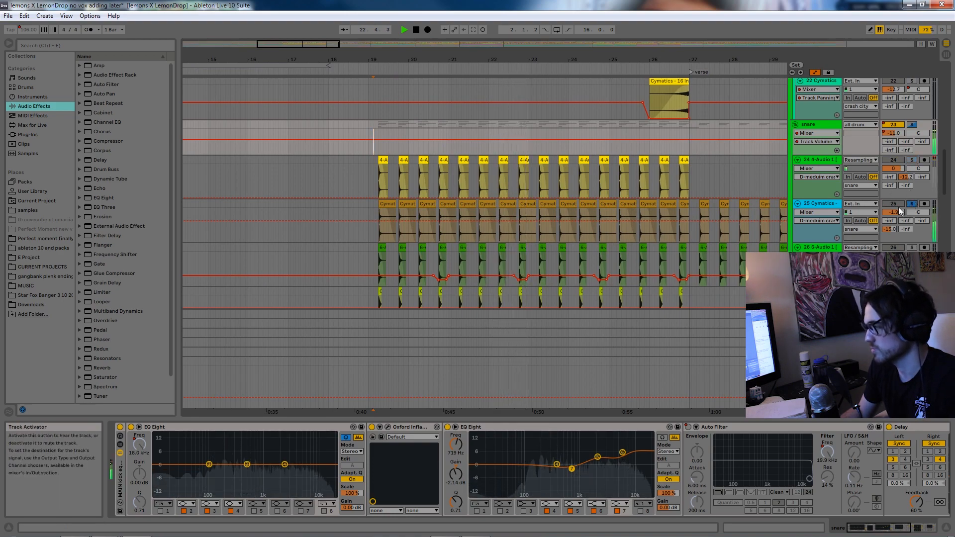
click(912, 247)
scroll(915, 246, down, 1)
scroll(915, 243, down, 1)
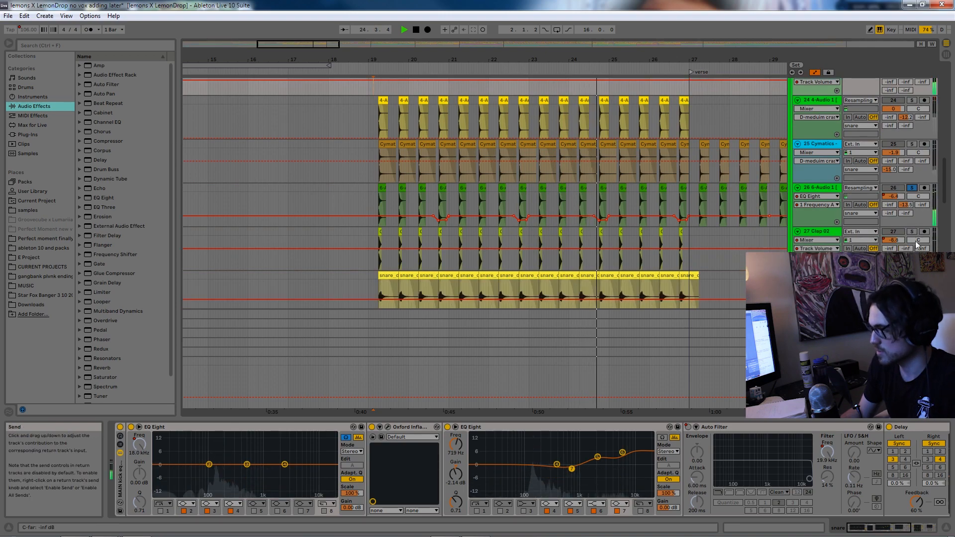
click(912, 232)
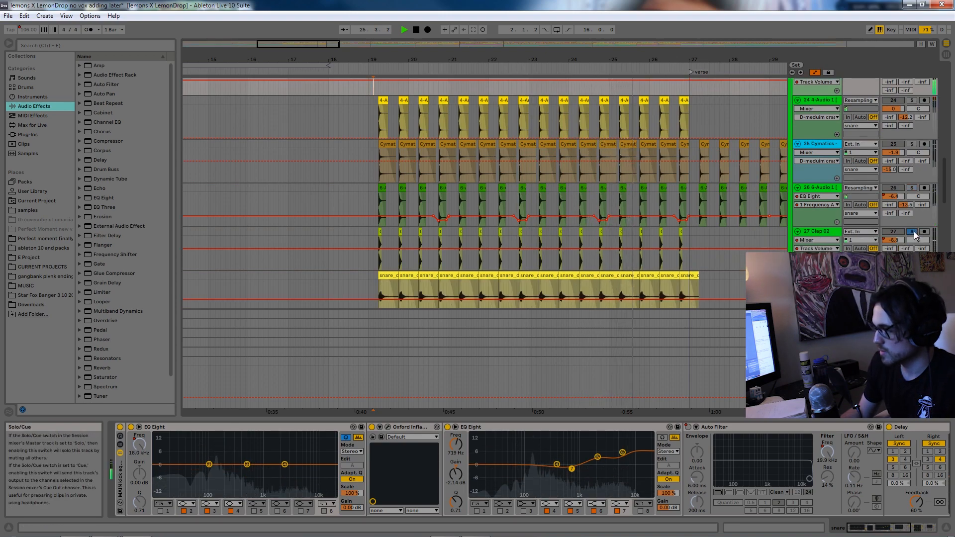
scroll(914, 231, down, 2)
click(915, 216)
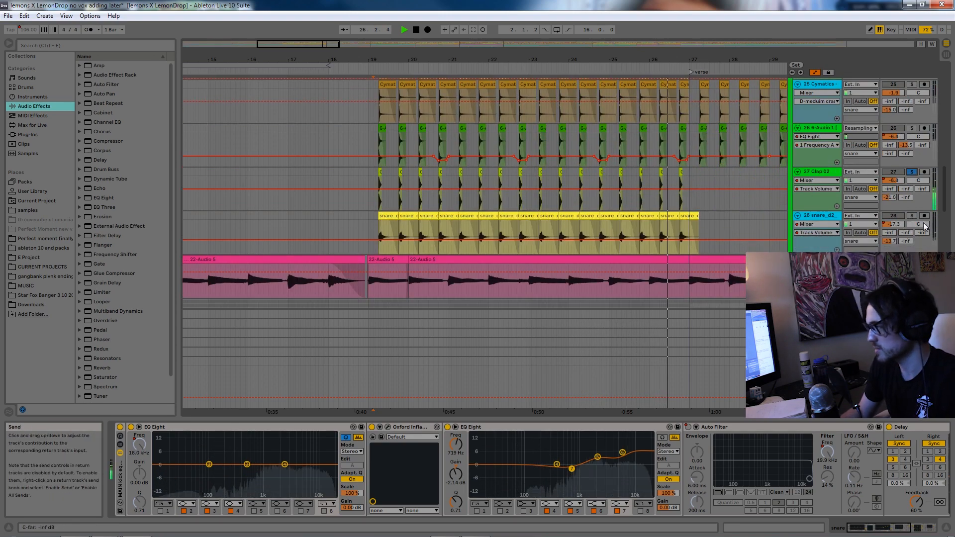
Select a snare_d clip on track 28, play from bar 19 and solo the snare group
click(413, 221)
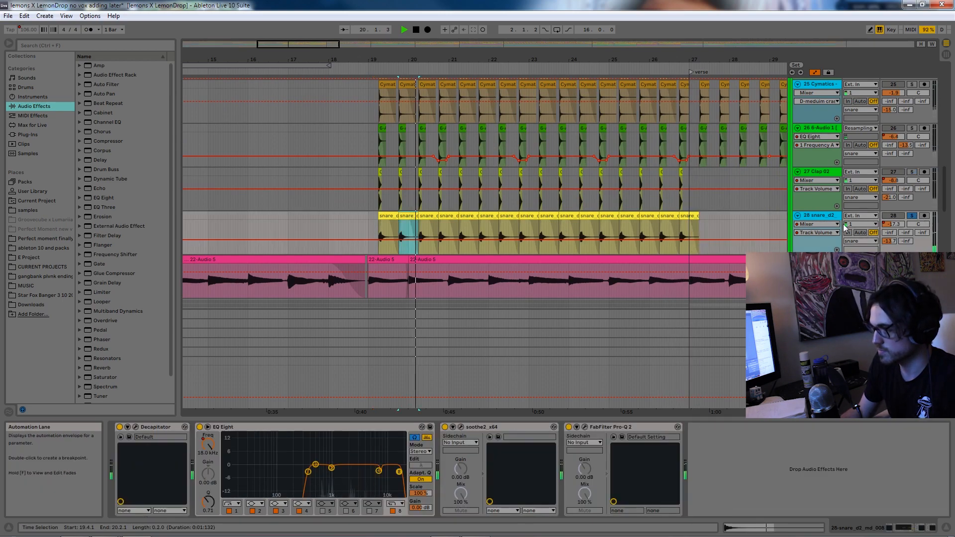
click(372, 216)
scroll(845, 242, up, 5)
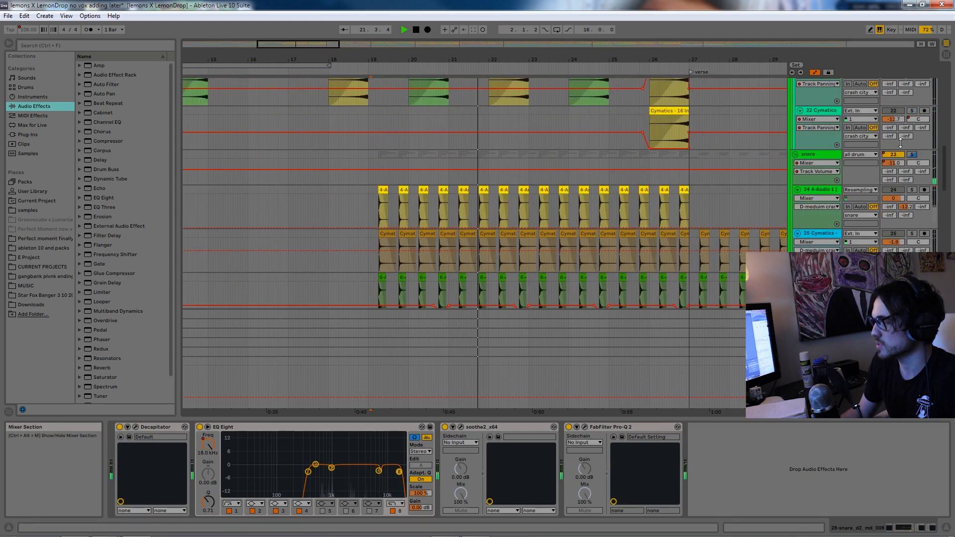
click(912, 155)
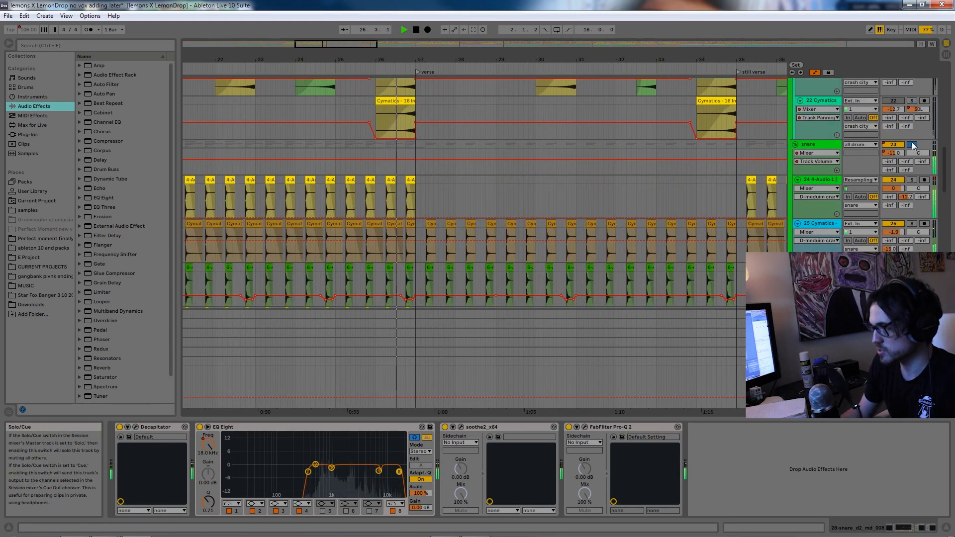
scroll(611, 204, down, 2)
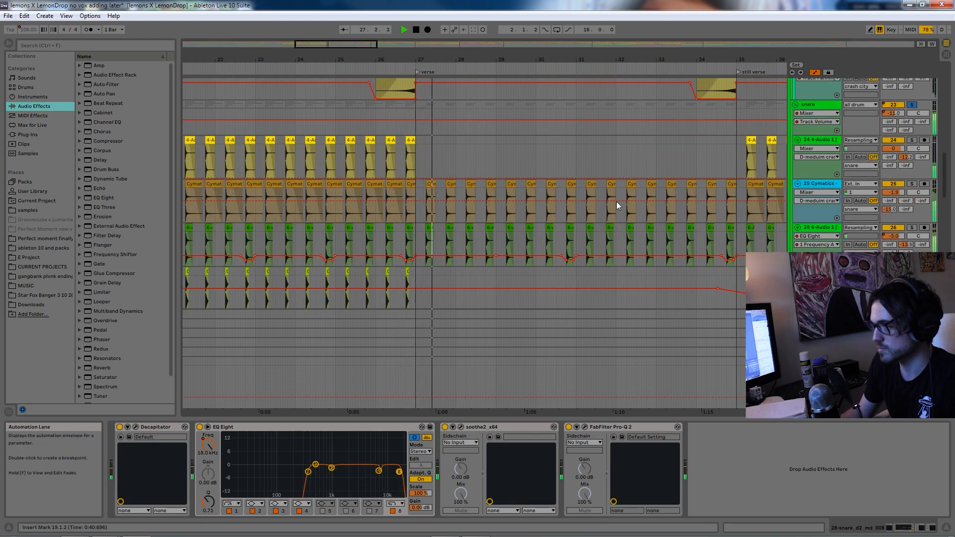
drag(343, 44, 394, 25)
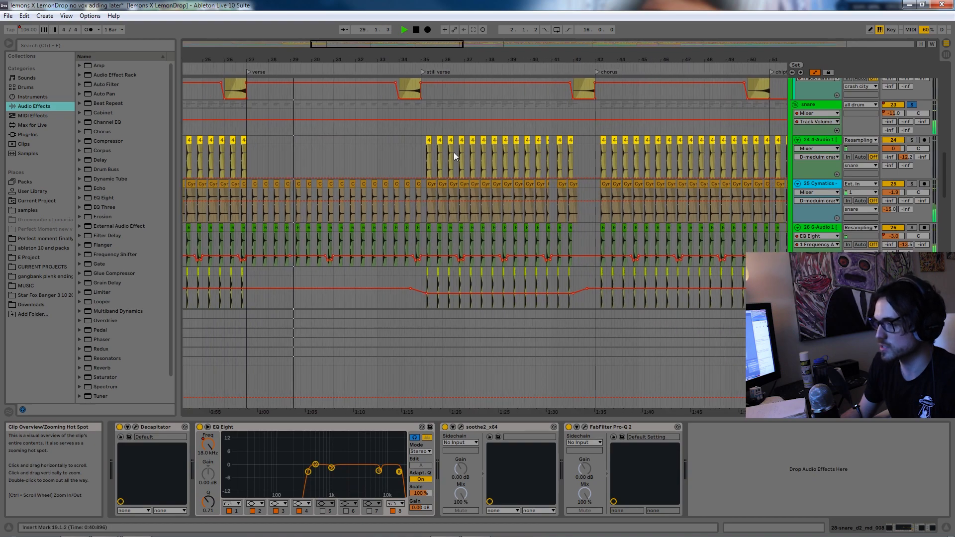
scroll(450, 167, down, 3)
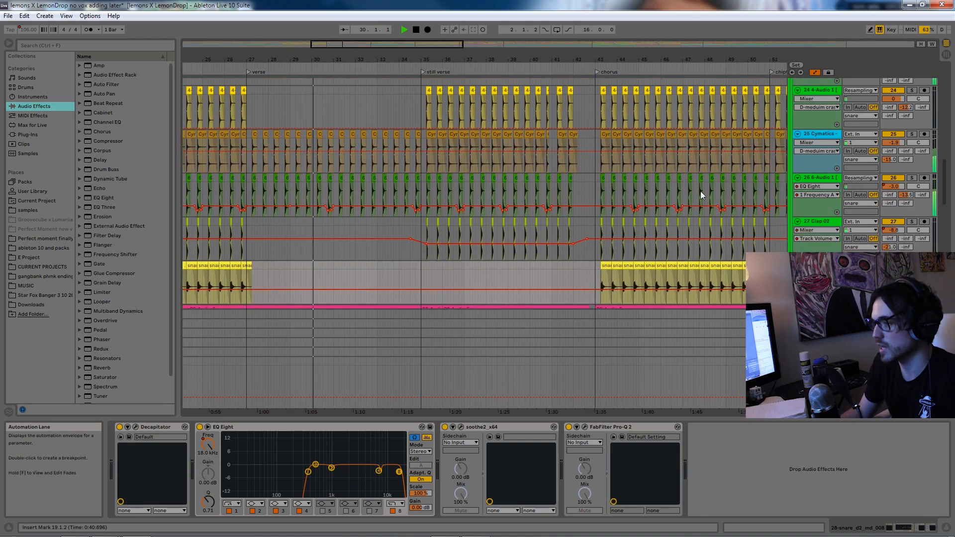
scroll(700, 191, down, 4)
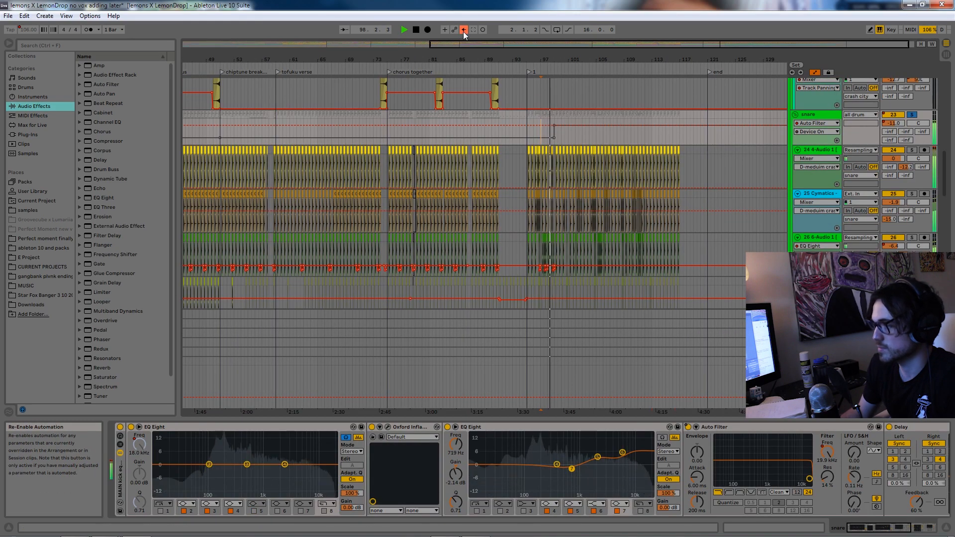
Zoom into bars 92–103 and drag track 26's 6-Audio clip to start at 98.1.3
drag(555, 60, 557, 209)
scroll(574, 222, down, 3)
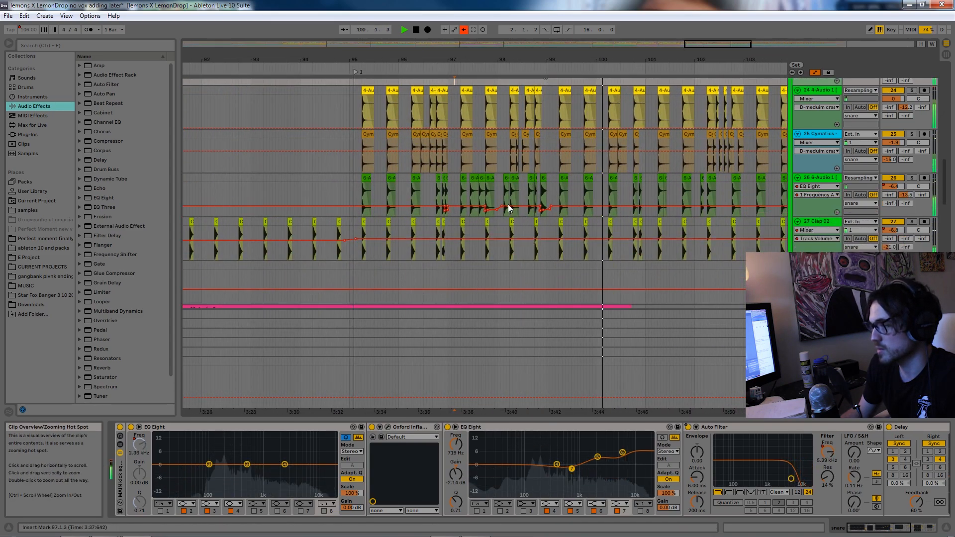
click(480, 179)
drag(480, 179, 512, 178)
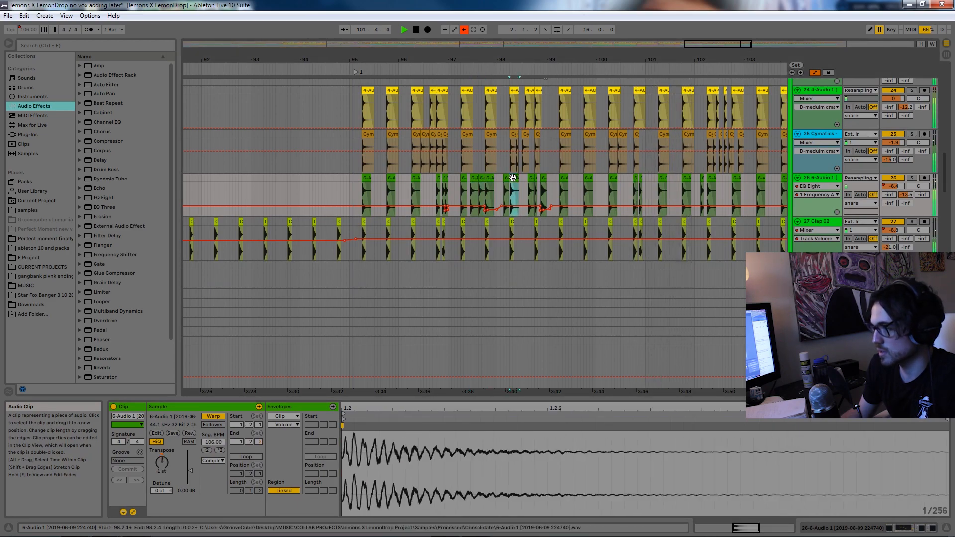
drag(740, 44, 745, 24)
scroll(680, 100, up, 5)
scroll(660, 157, up, 4)
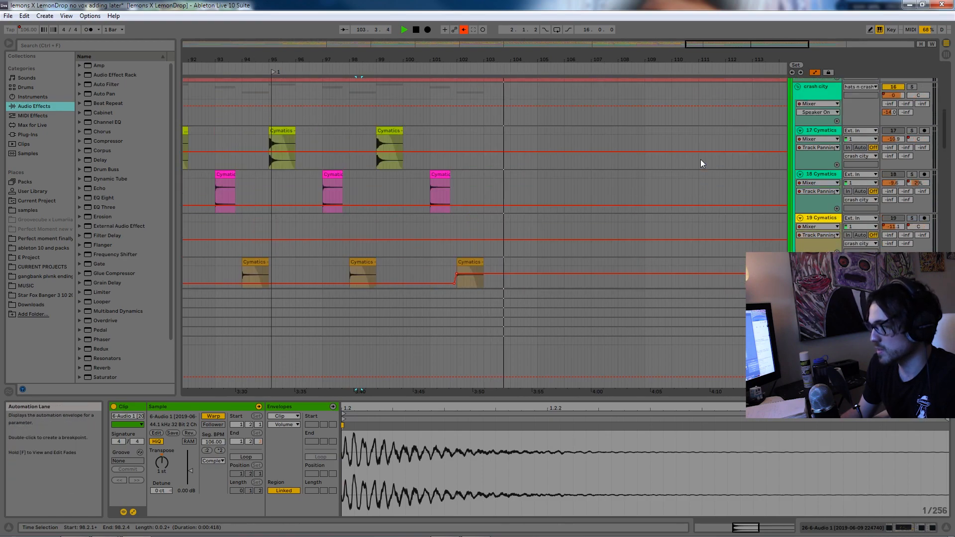
drag(721, 44, 723, 30)
scroll(670, 154, down, 5)
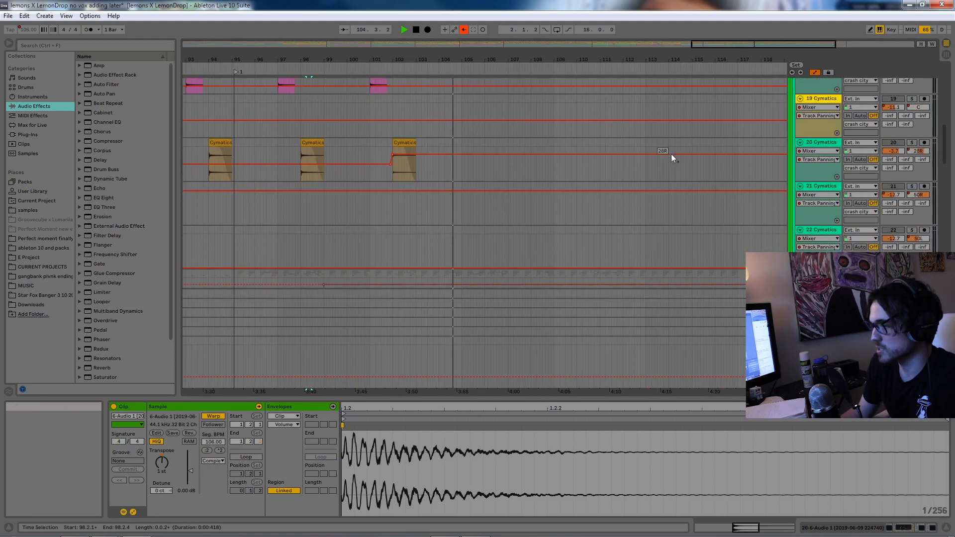
scroll(583, 228, down, 6)
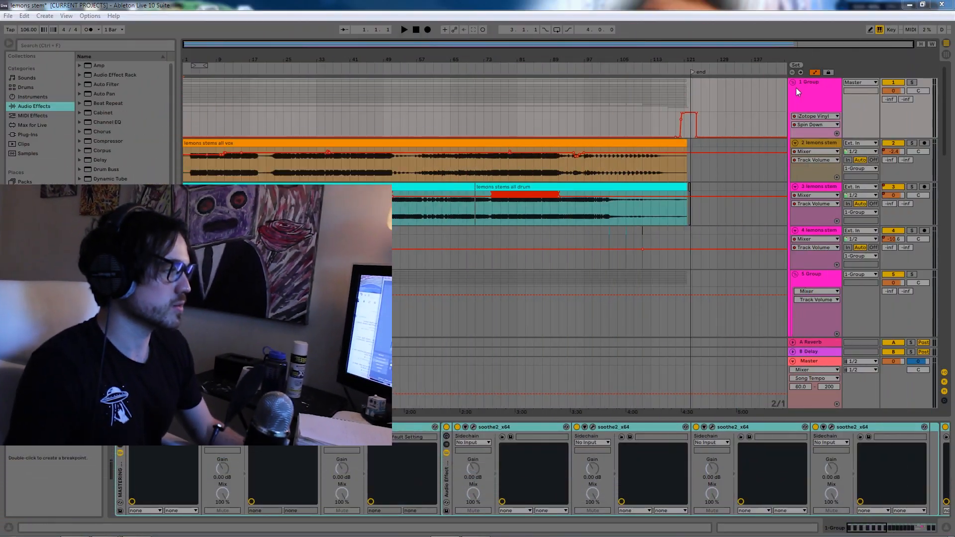
Set the start point on the vox stem, then on the drum stem
scroll(250, 106, down, 2)
click(250, 105)
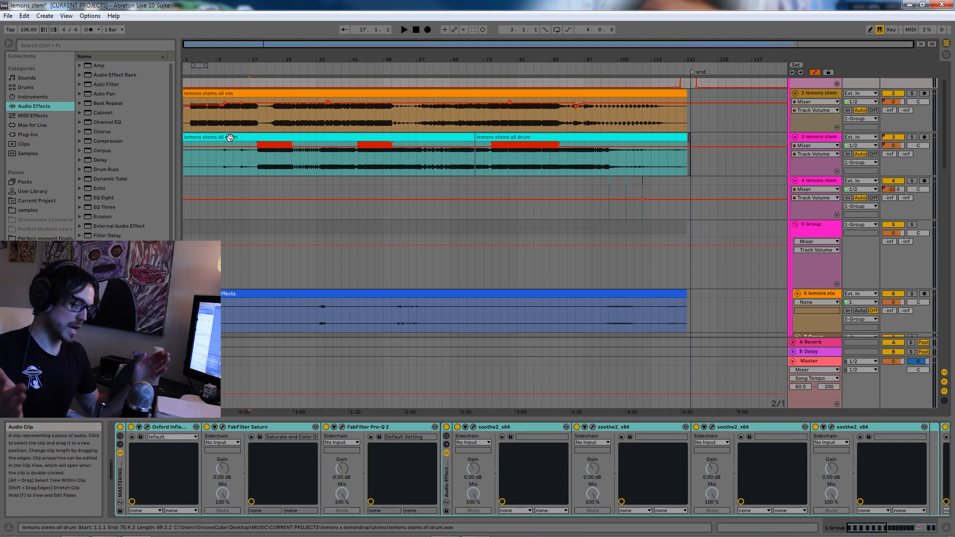
scroll(268, 157, up, 2)
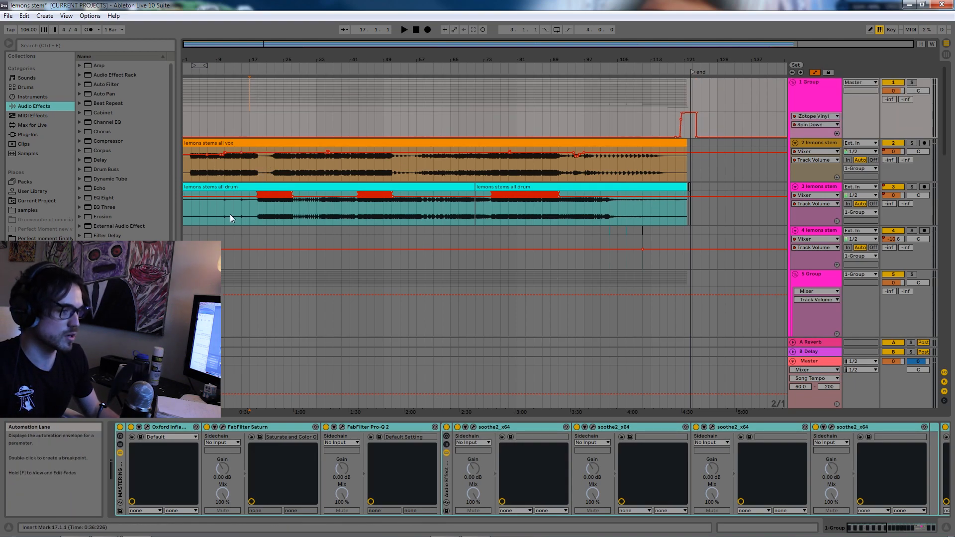
click(231, 216)
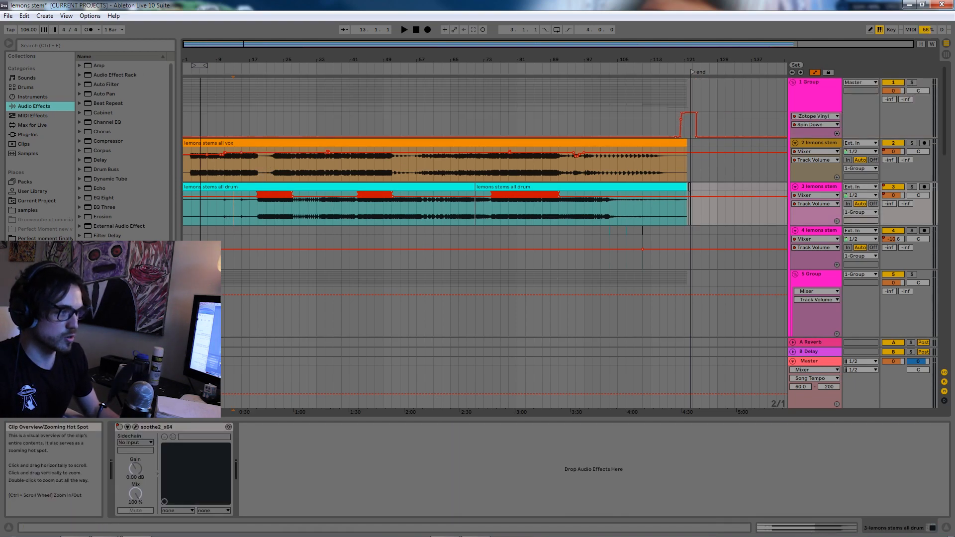
scroll(402, 158, down, 1)
Play the Purple Lamborghini reference from bar 37, then I Run To Your Grave at bars 57 and 71
drag(280, 44, 302, 52)
scroll(286, 221, down, 5)
scroll(298, 223, down, 15)
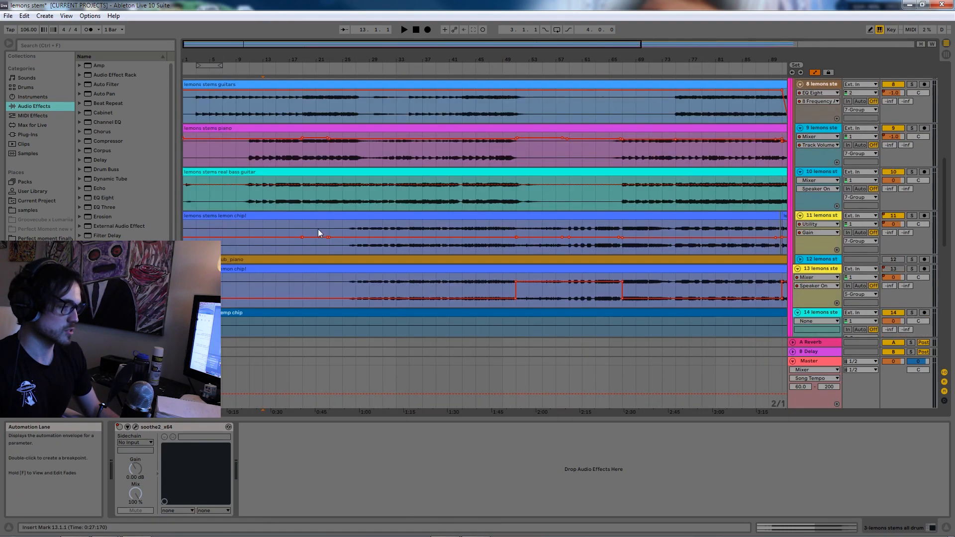
click(371, 296)
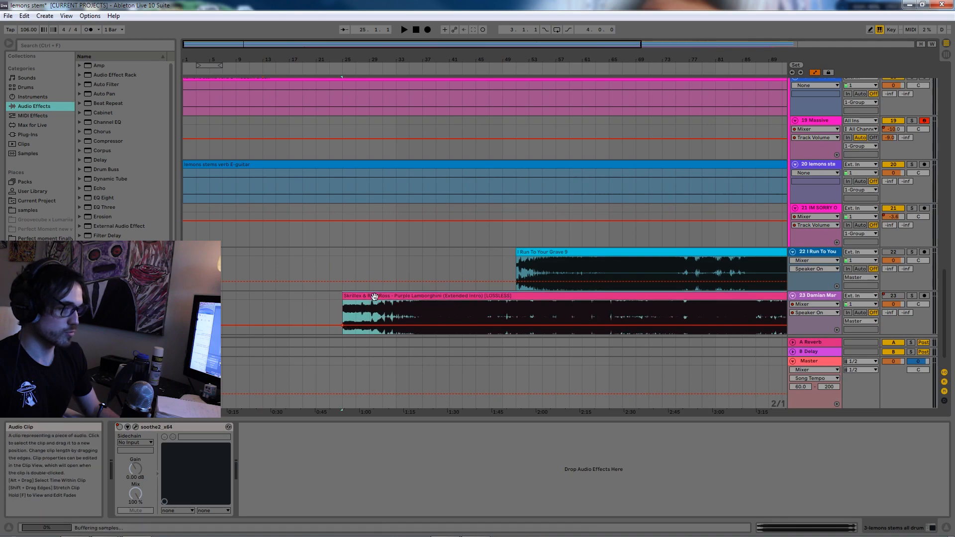
click(419, 307)
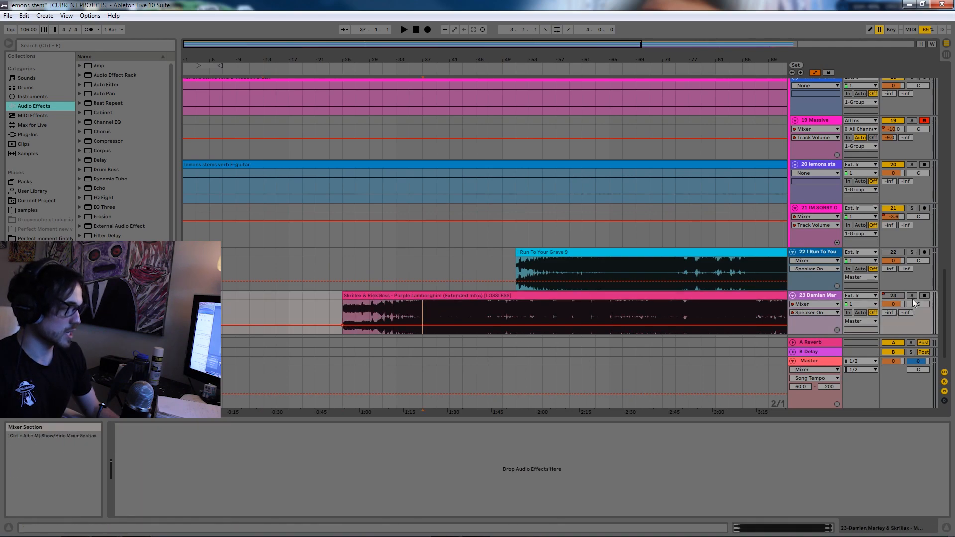
key(space)
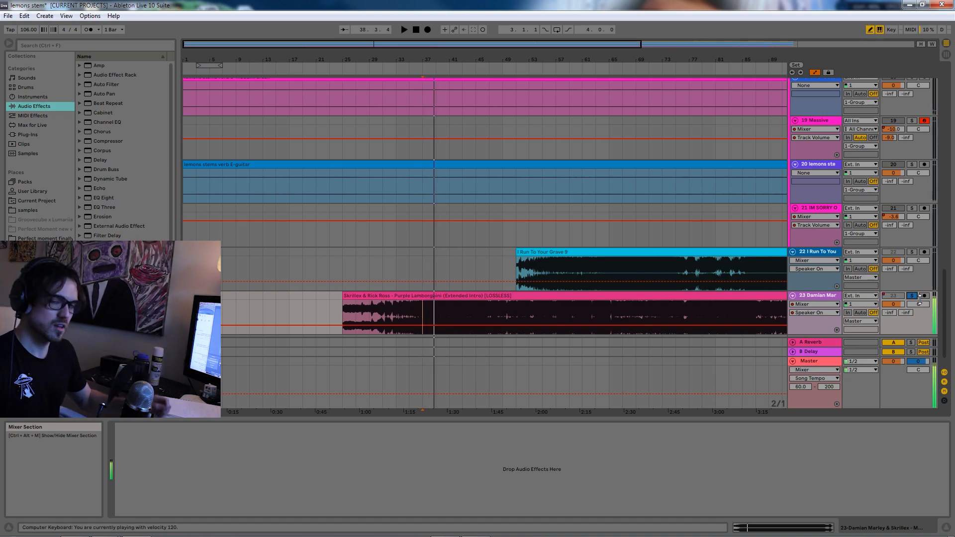
click(556, 273)
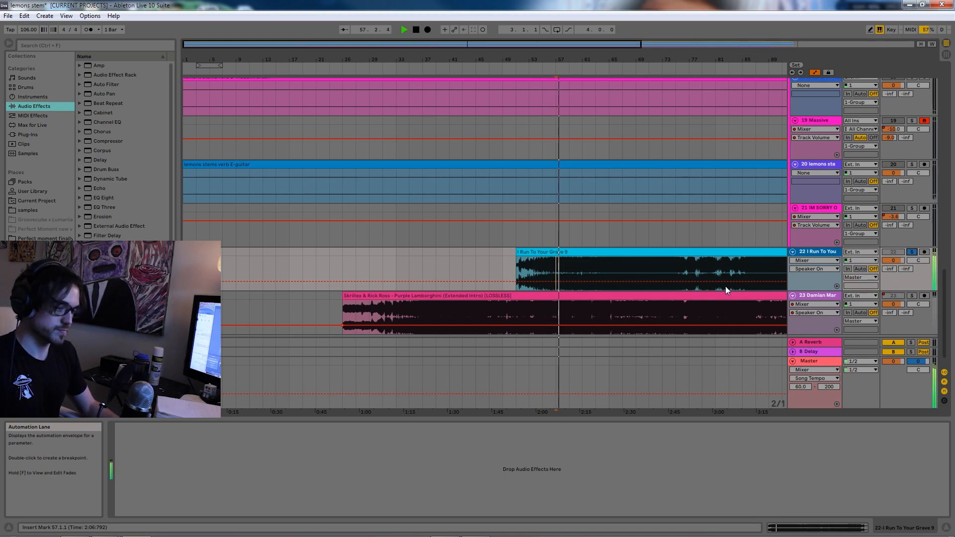
click(648, 263)
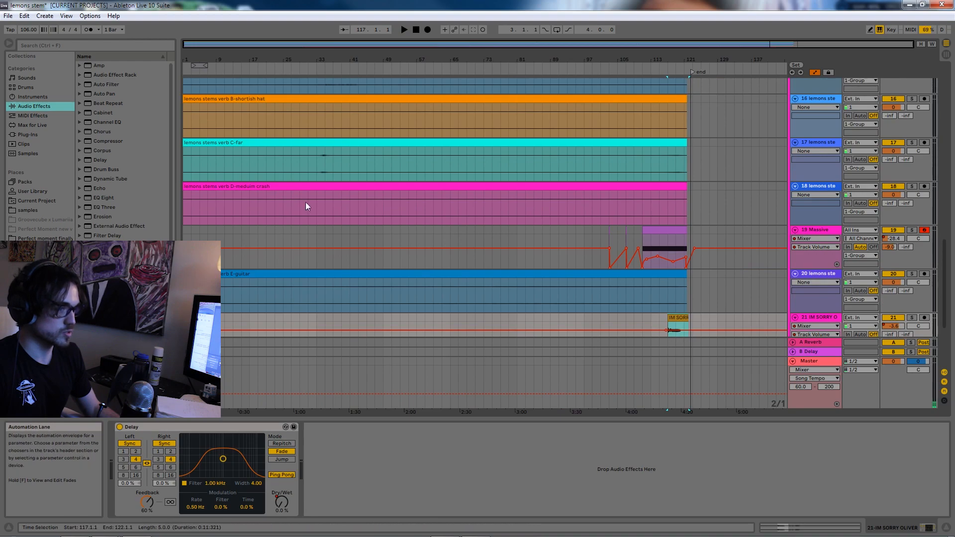
scroll(305, 207, up, 3)
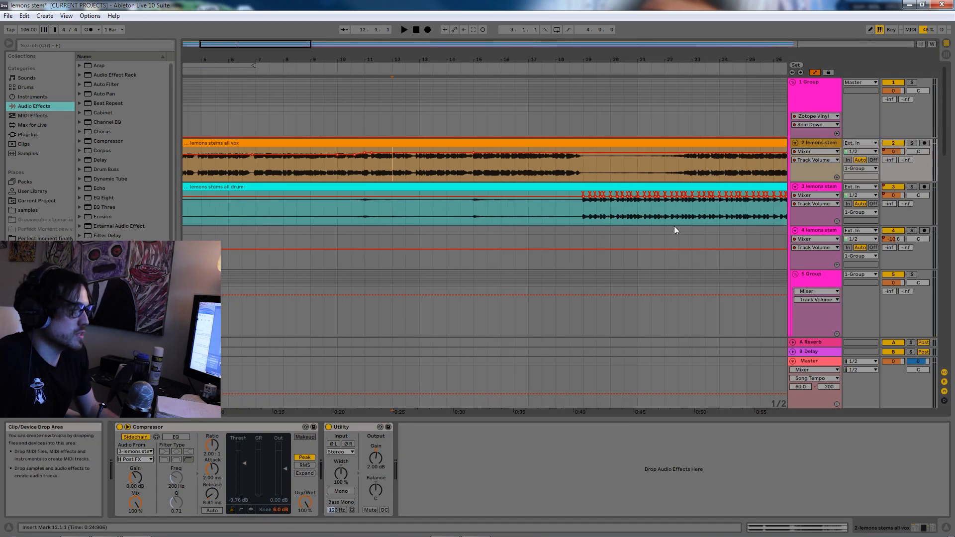
Solo the all drum stem and play it from 19.3.1
click(591, 214)
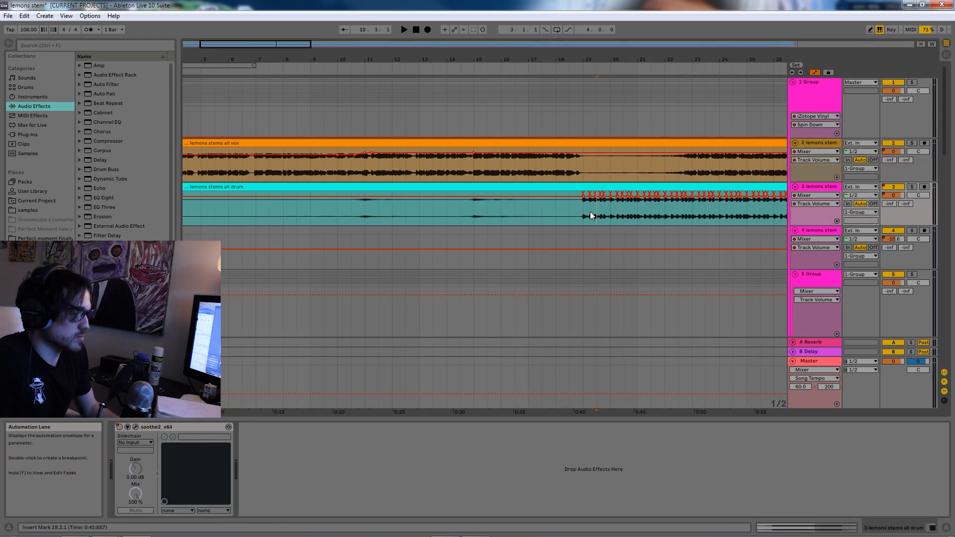
click(910, 186)
key(space)
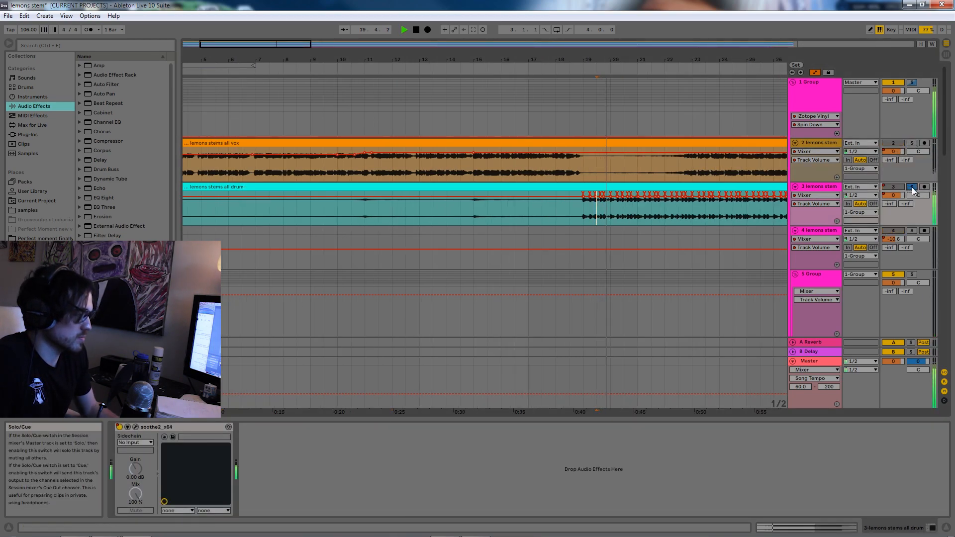
key(space)
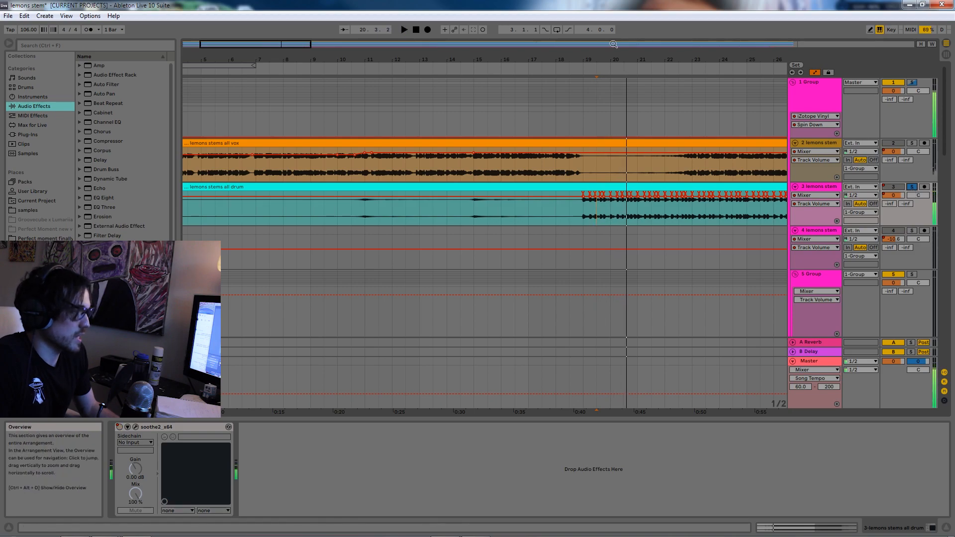
Zoom in on the kick volume breakpoints around bar 19, then select 1 Group
drag(293, 45, 284, 149)
click(548, 192)
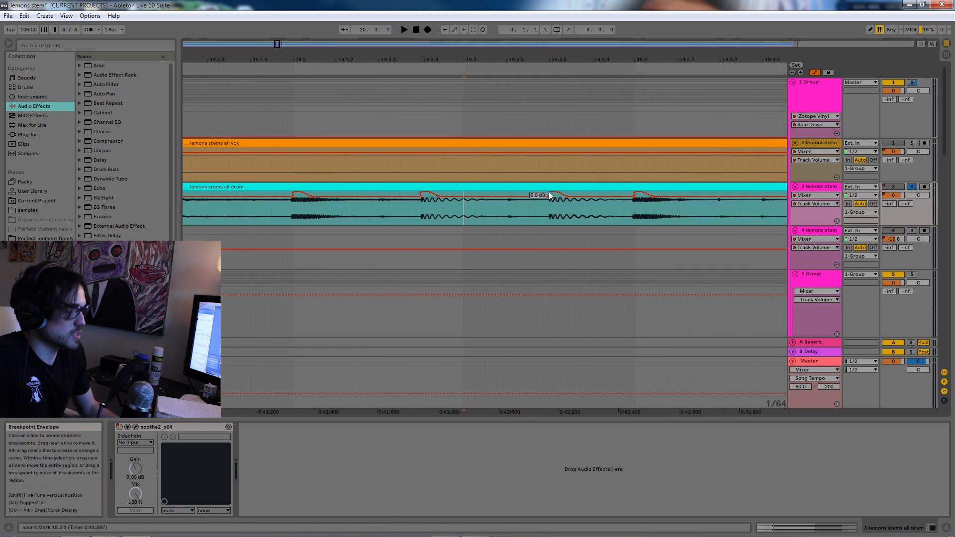
mouse_move(303, 193)
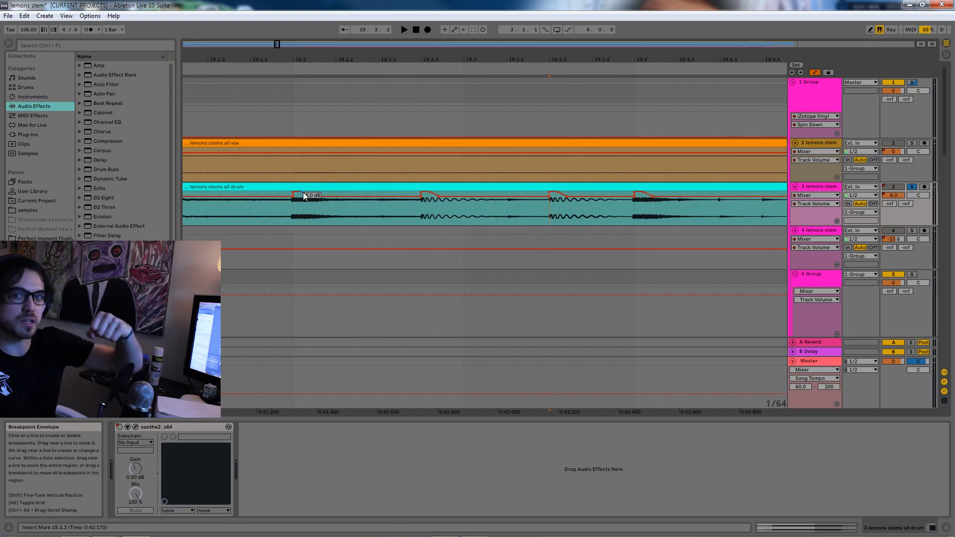
drag(277, 44, 277, 2)
click(416, 214)
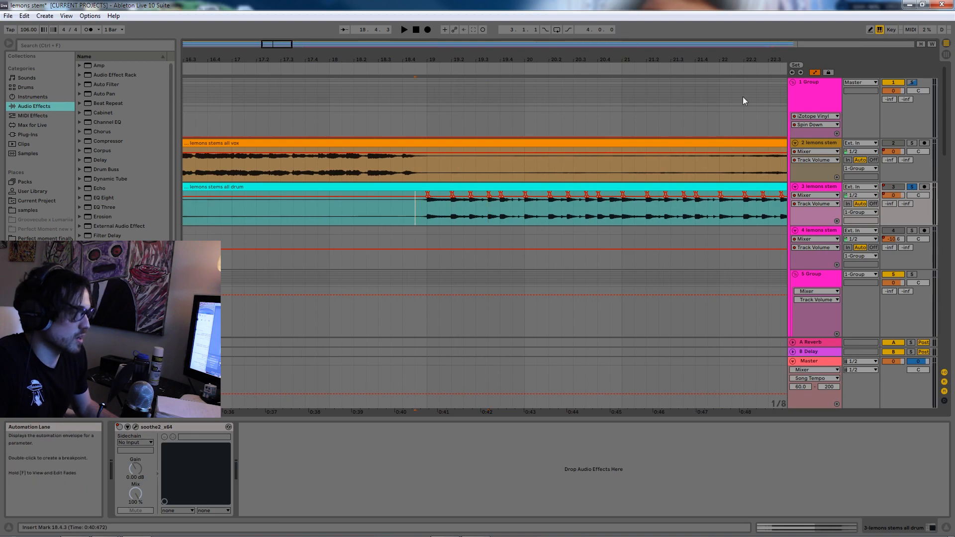
click(823, 96)
drag(866, 527, 925, 528)
Open 1 Group's FabFilter Pro-L and play from bar 19 with the group soloed
click(830, 427)
drag(745, 145, 722, 88)
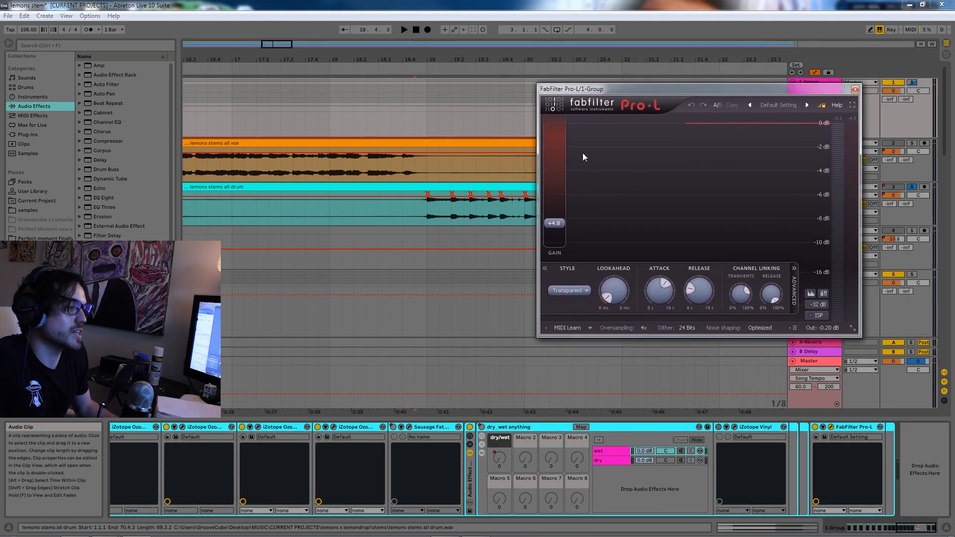
click(427, 218)
click(828, 103)
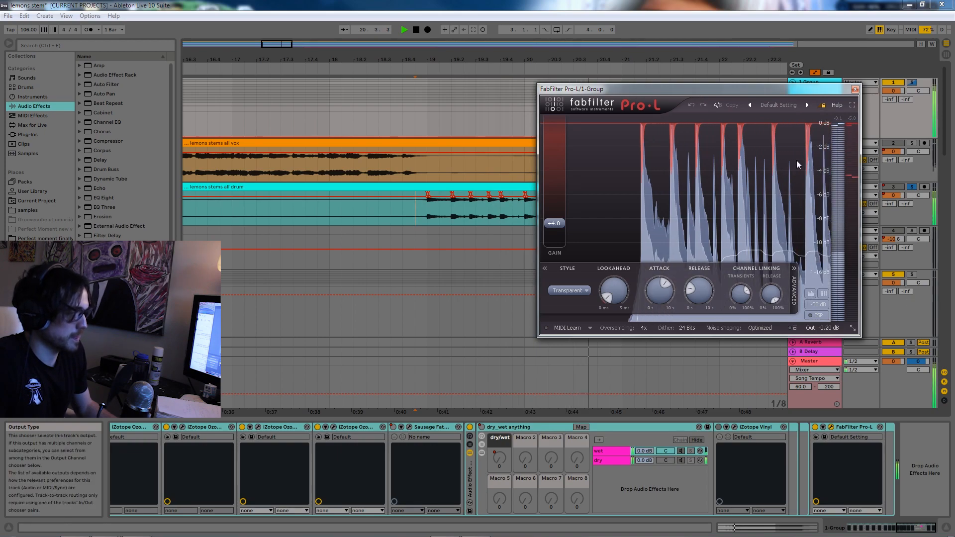
key(space)
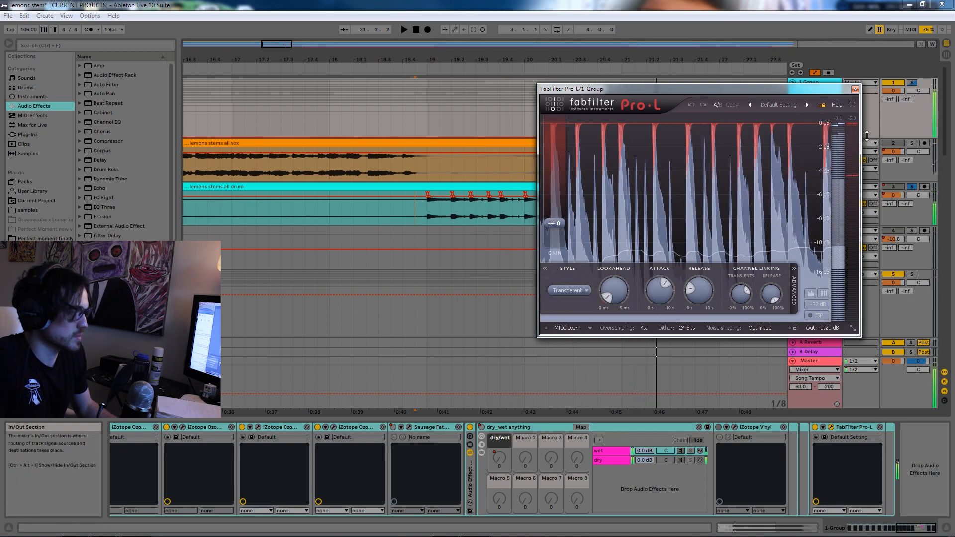
key(space)
click(912, 83)
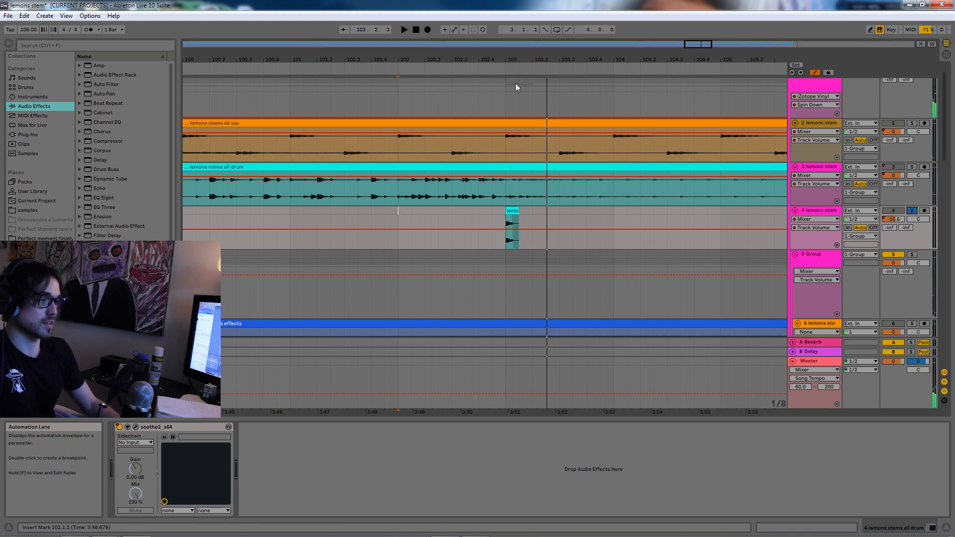
Zoom out and play from 102.3.1 on the Massive track, then stop at bar 43
key(minus)
key(minus)
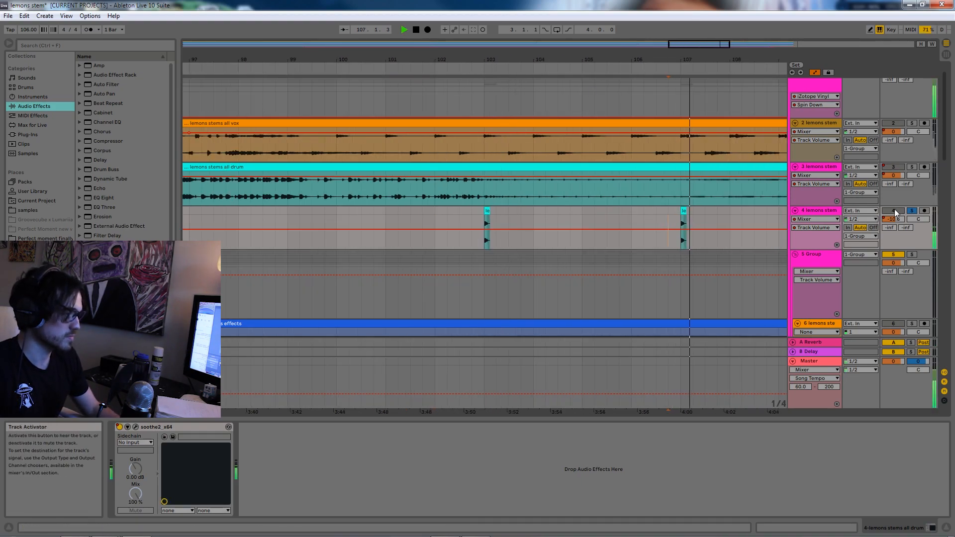
key(minus)
key(space)
drag(944, 129, 945, 311)
click(460, 204)
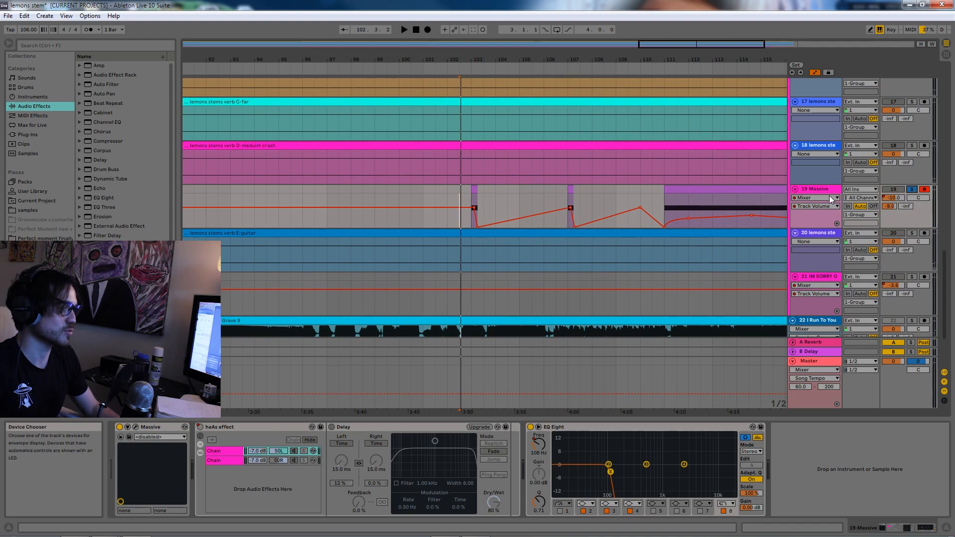
key(space)
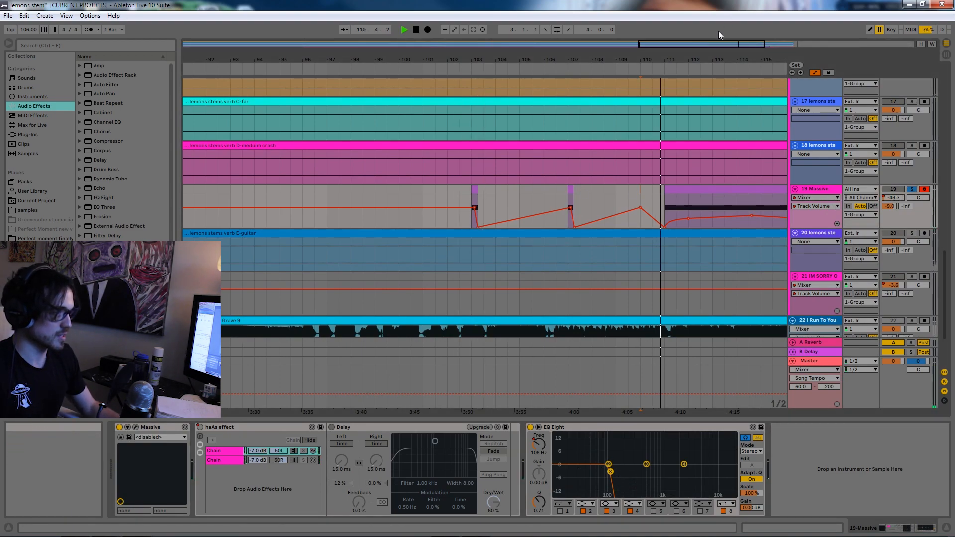
drag(721, 43, 744, 47)
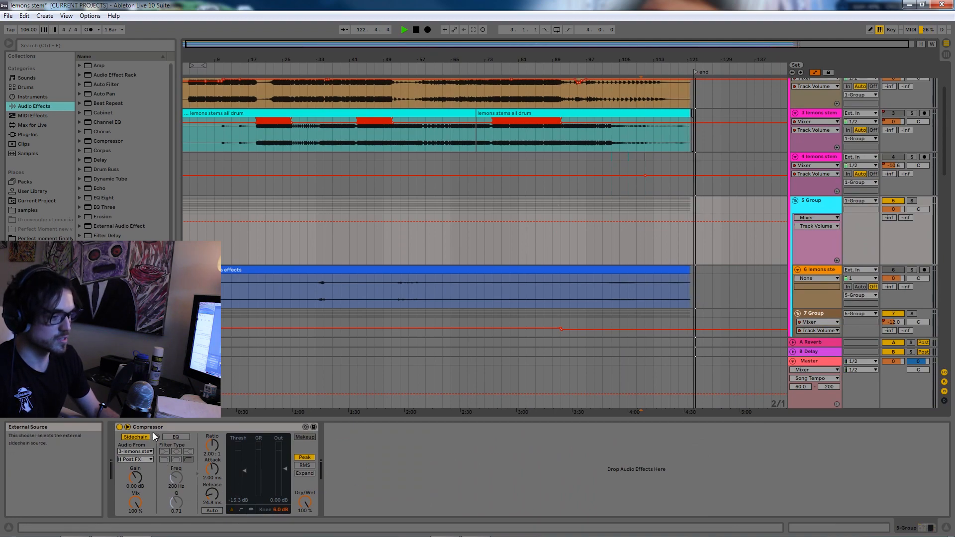
click(357, 210)
key(space)
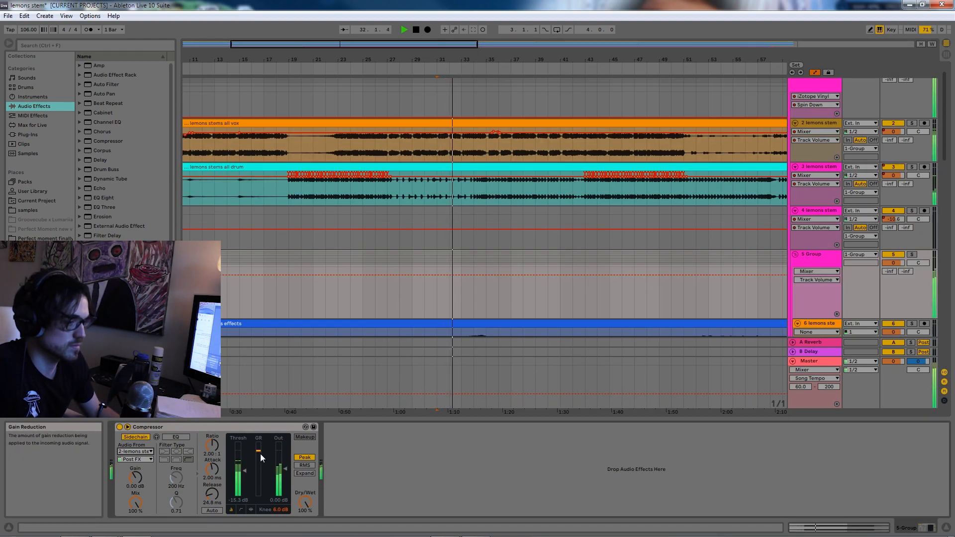
Show 5 Group's Compressor Device On automation, delete and undo a guitar EQ breakpoint, and unsolo 7 Group
click(120, 428)
key(space)
click(795, 298)
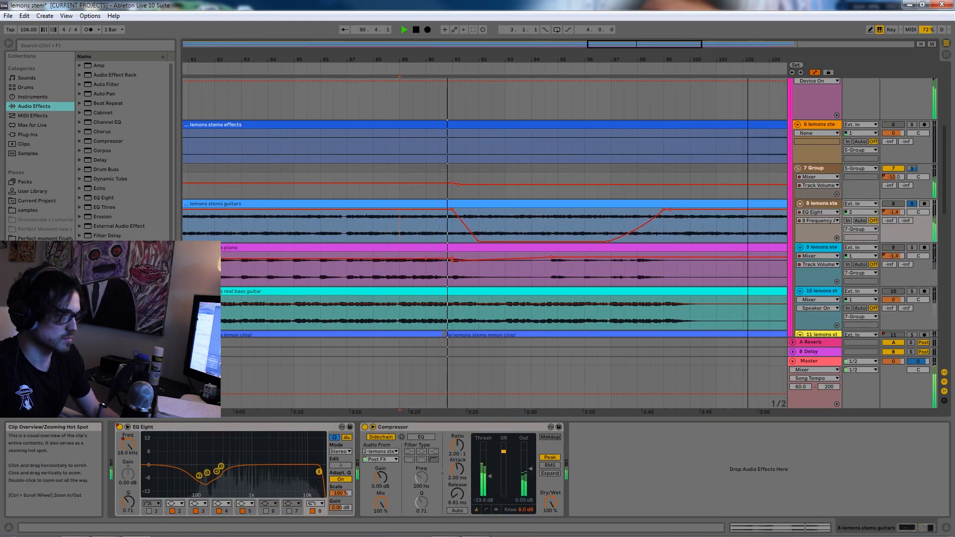
click(481, 240)
key(ctrl+z)
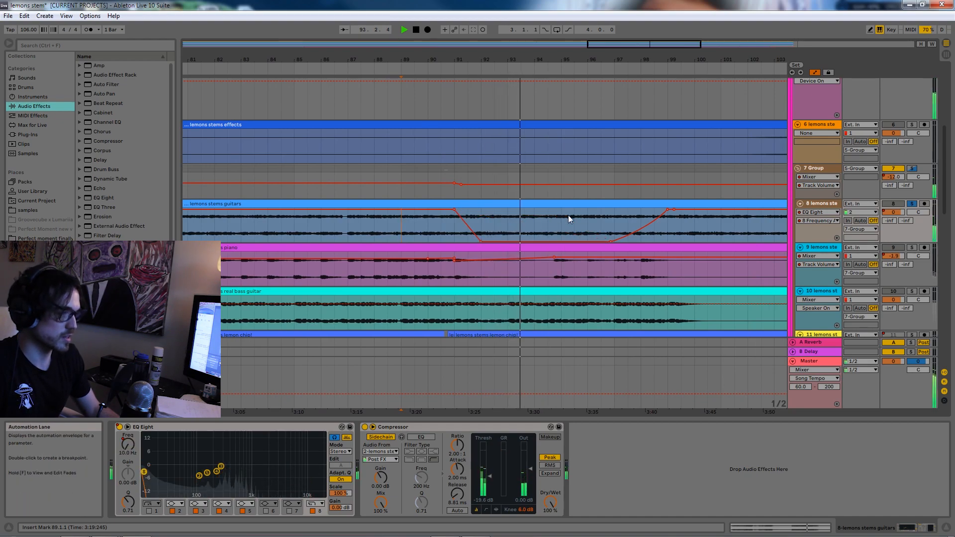
click(912, 169)
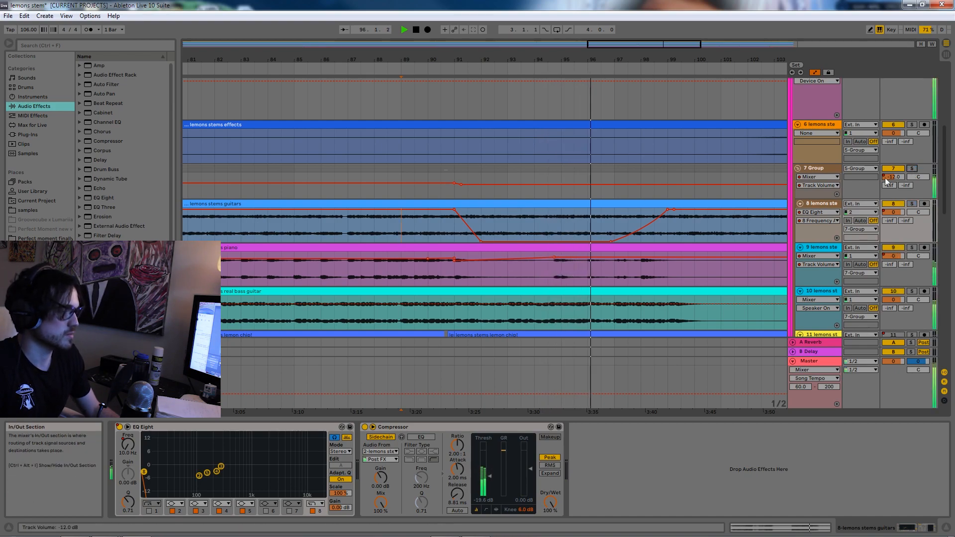
key(space)
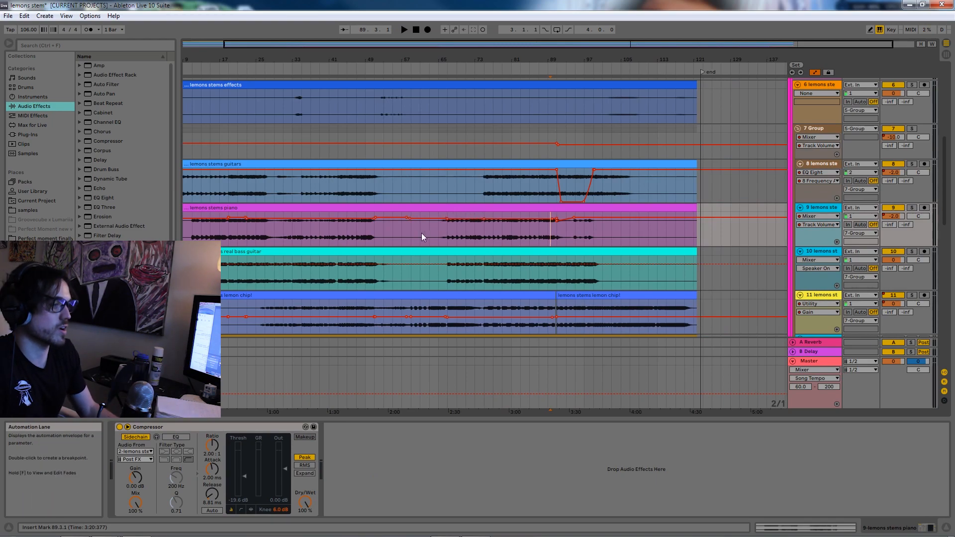
Open 1 Group's FabFilter Saturn, browse its presets keeping the current one, and close it
scroll(422, 237, up, 6)
click(814, 92)
drag(915, 528, 815, 534)
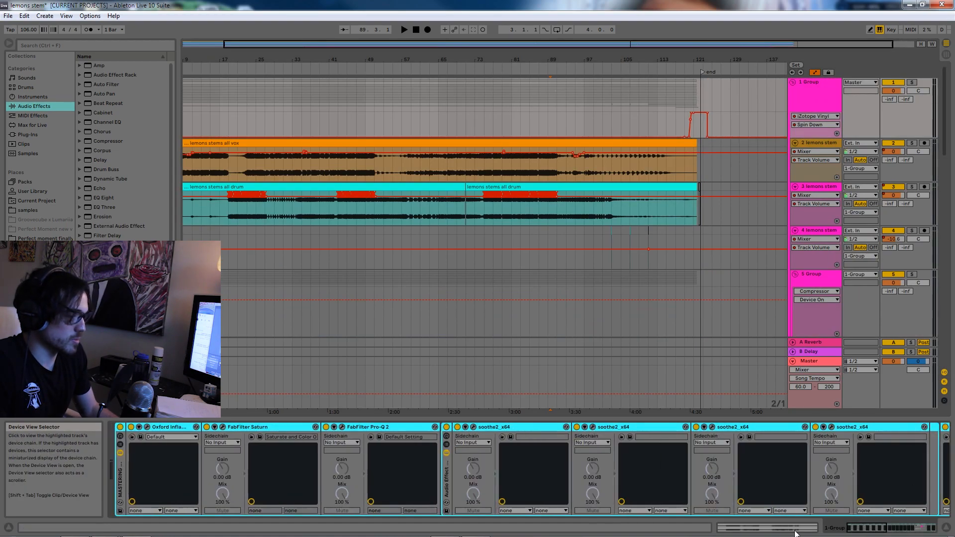
click(275, 428)
click(154, 426)
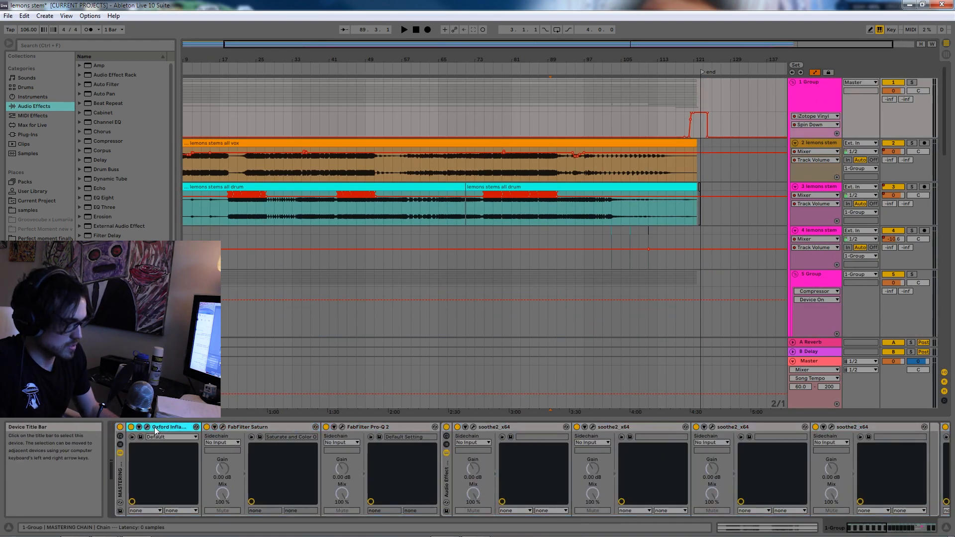
click(252, 423)
click(223, 426)
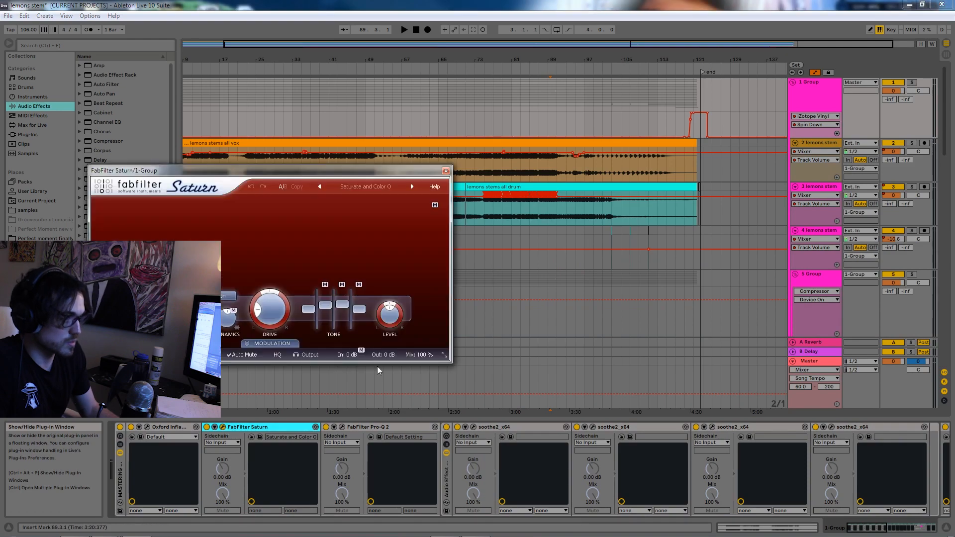
click(384, 186)
mouse_move(398, 198)
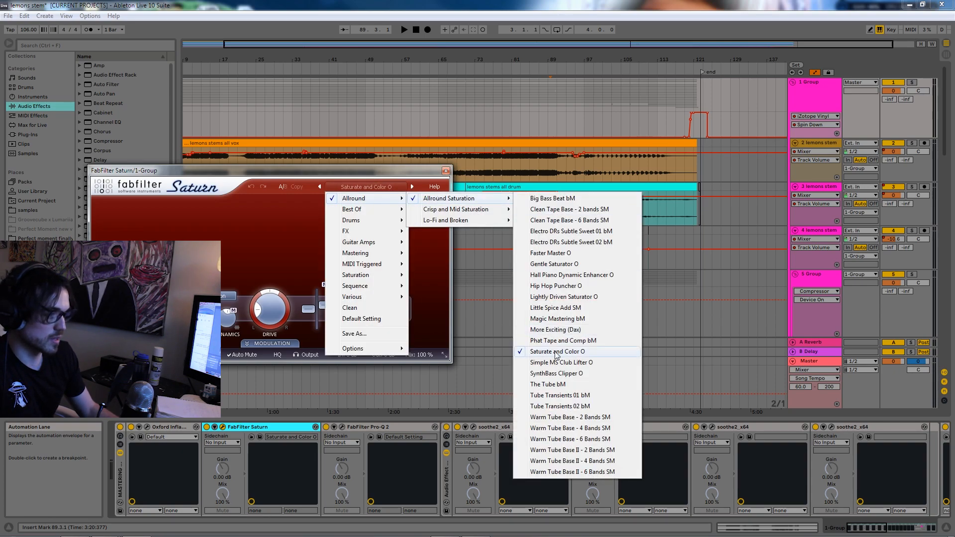
click(556, 356)
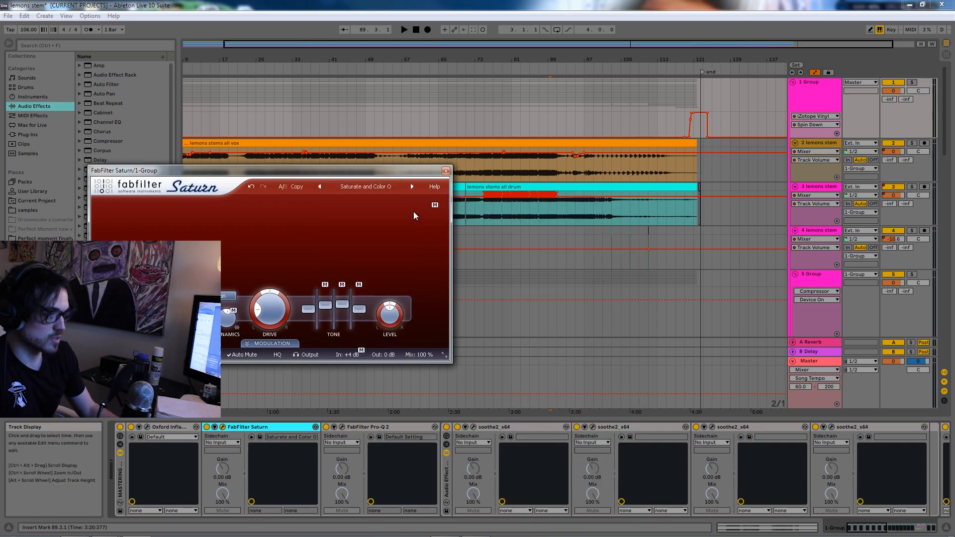
click(446, 172)
Open the Pro-Q 2 and soothe2 windows, then close every soothe2 window
click(342, 427)
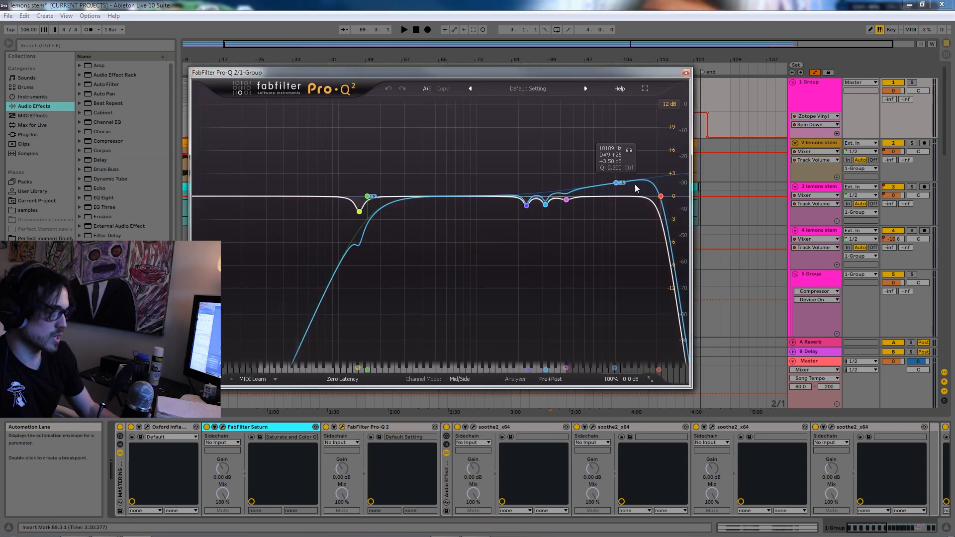
click(473, 427)
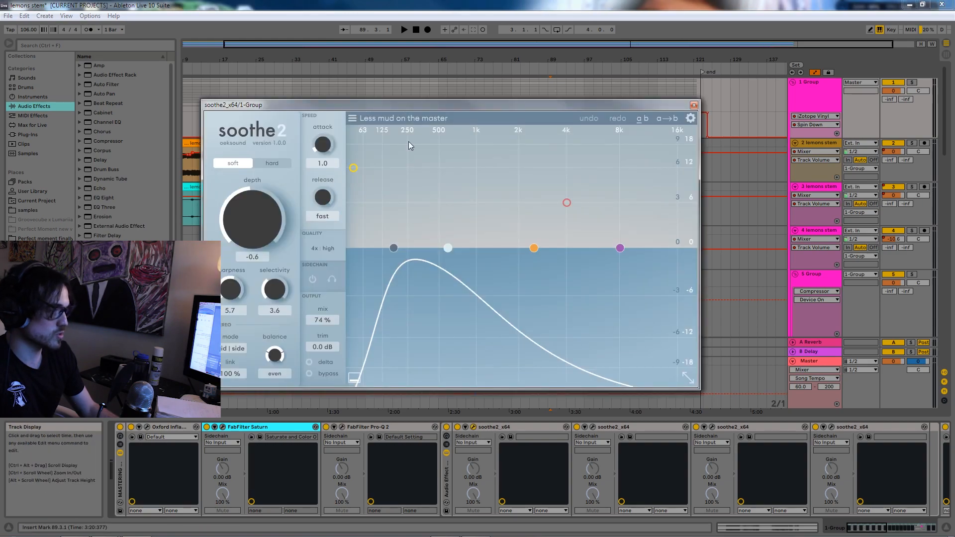
click(694, 105)
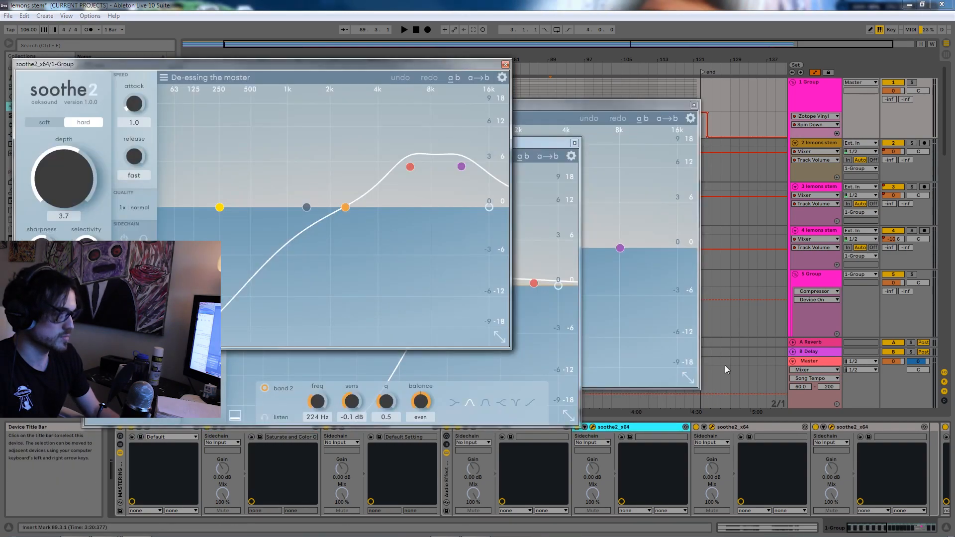
click(505, 64)
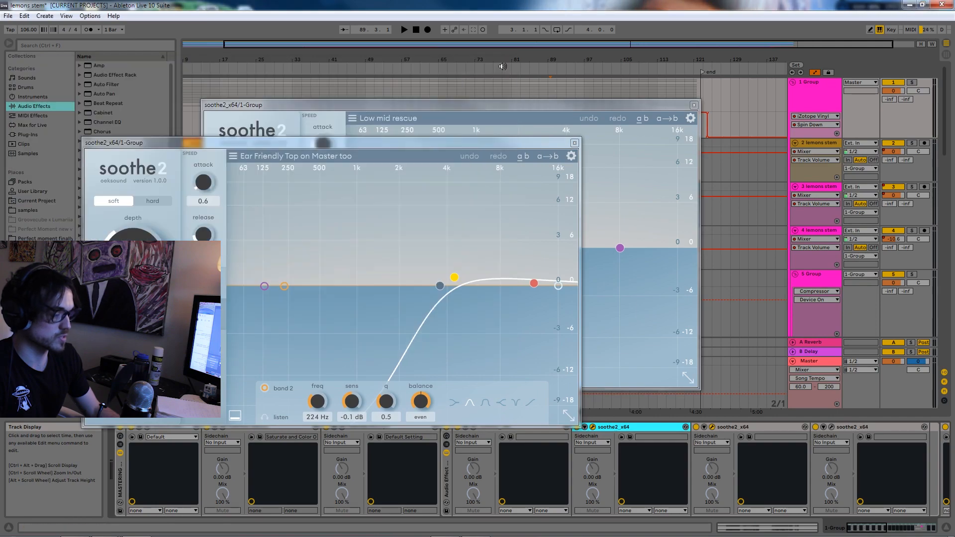
click(574, 143)
click(695, 105)
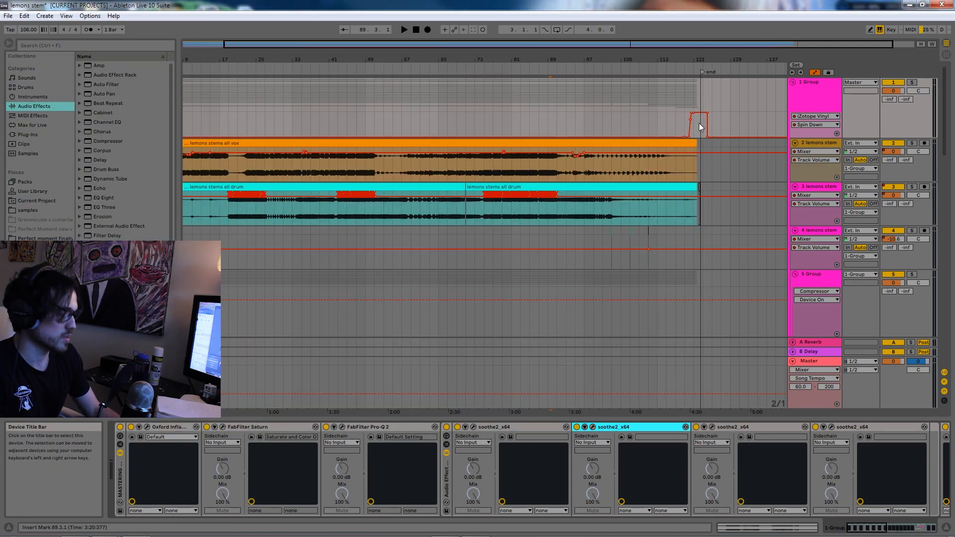
click(875, 529)
drag(875, 532, 905, 530)
Open and close the SSLComp and PuigChild windows, then scroll to the later devices
click(341, 426)
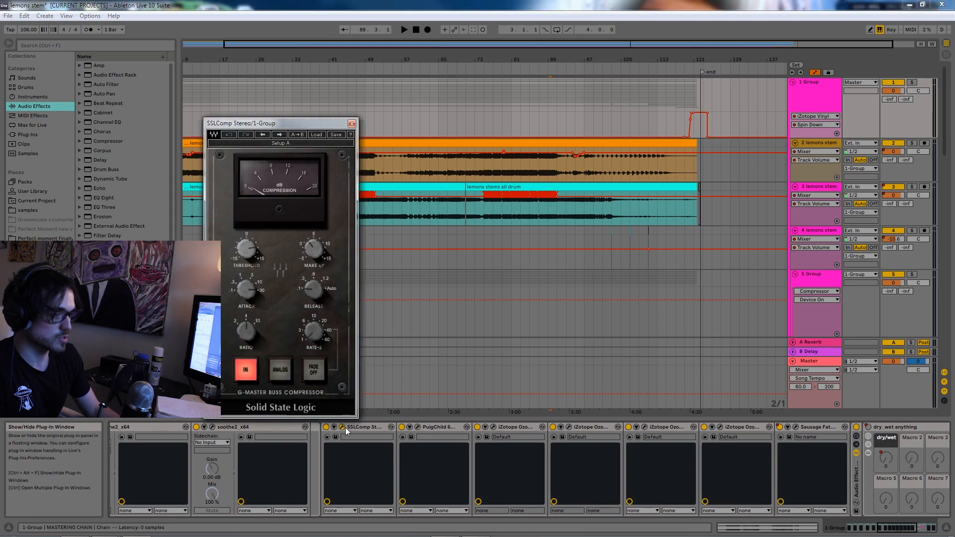
click(416, 427)
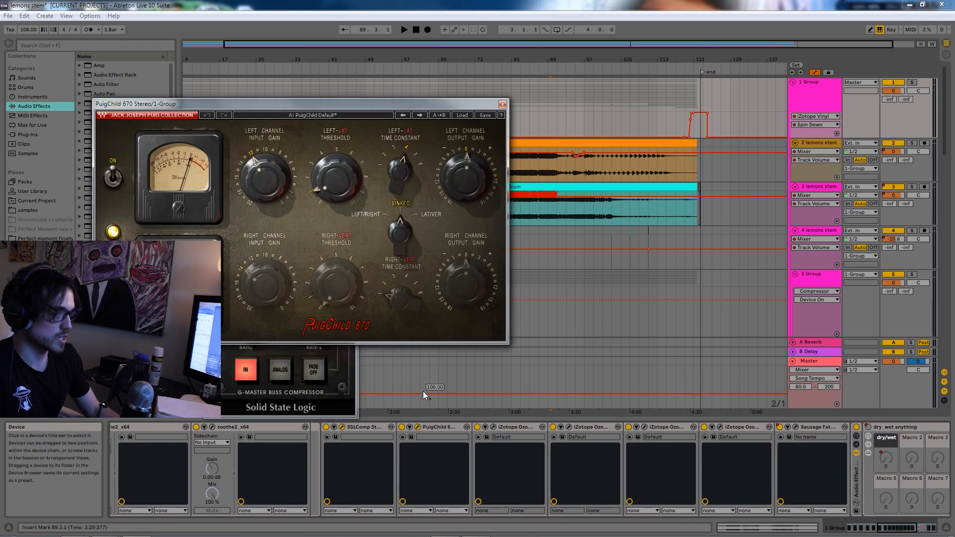
click(503, 107)
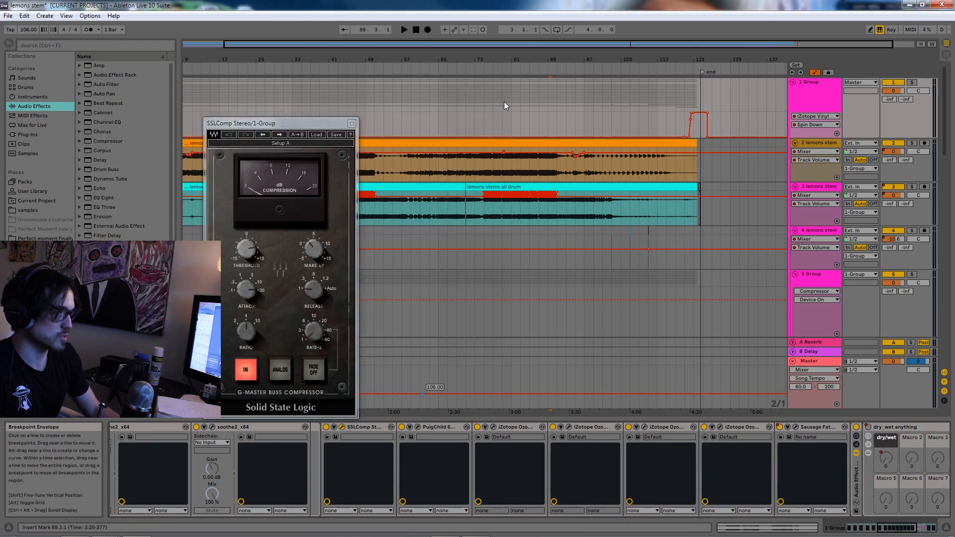
click(353, 123)
click(920, 533)
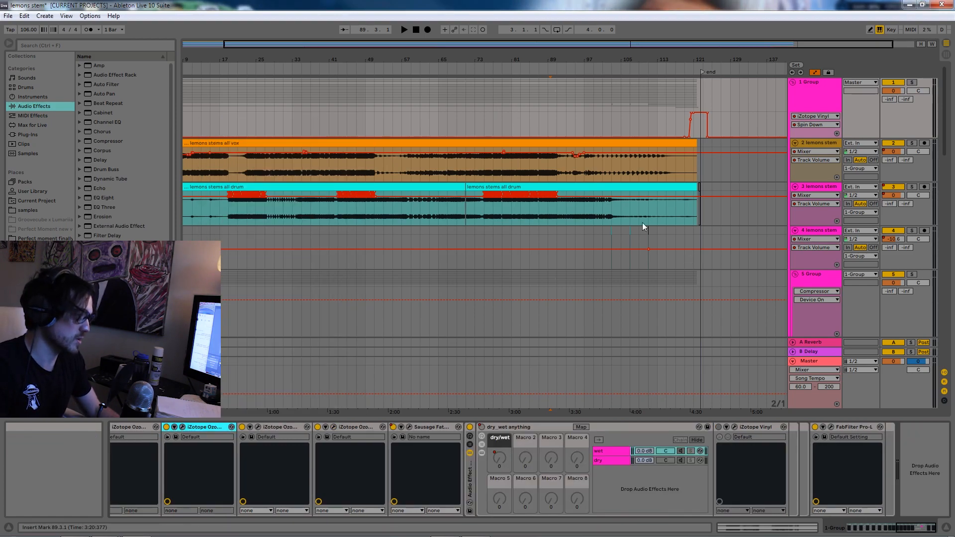
Zoom to the song's ending at bars 108–126 and start playback from bar 111
click(676, 124)
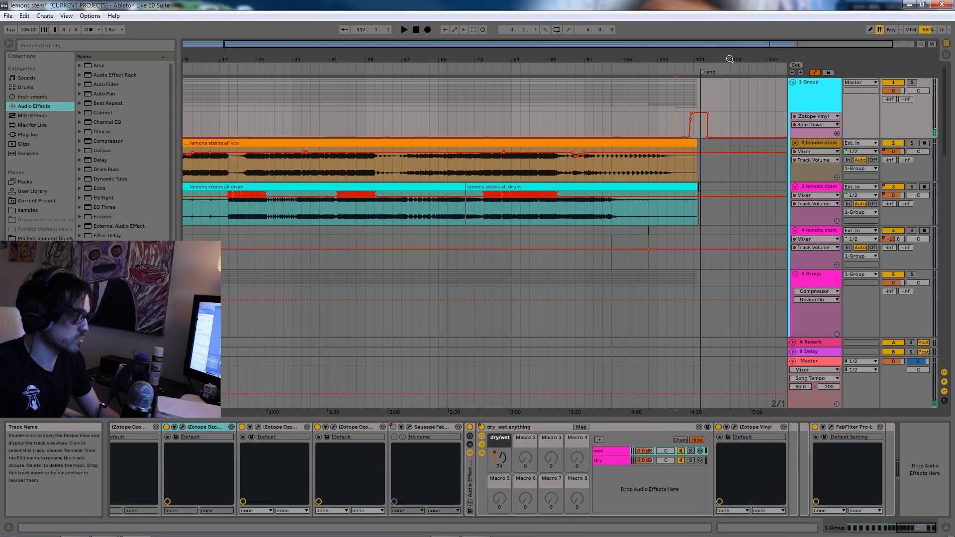
drag(790, 41, 502, 465)
click(296, 125)
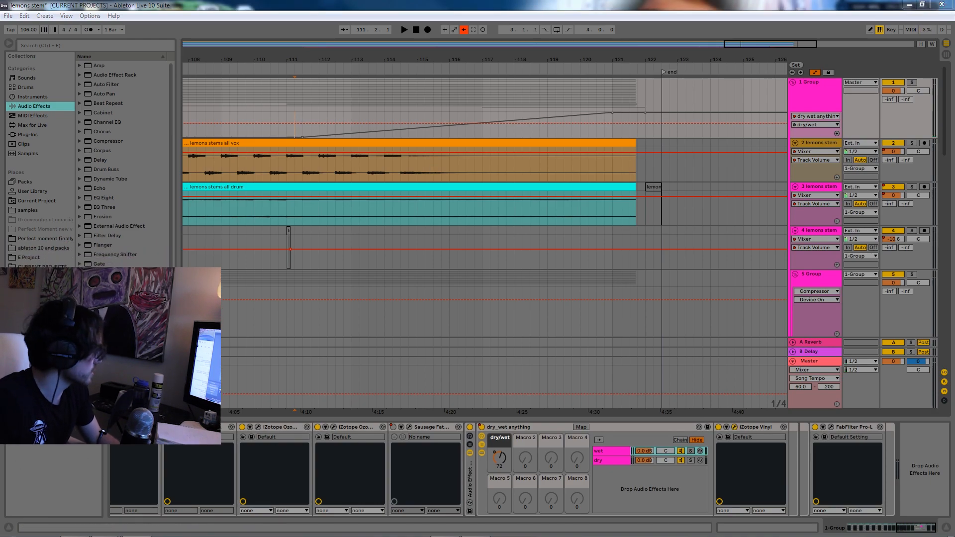
click(734, 427)
drag(734, 115, 255, 170)
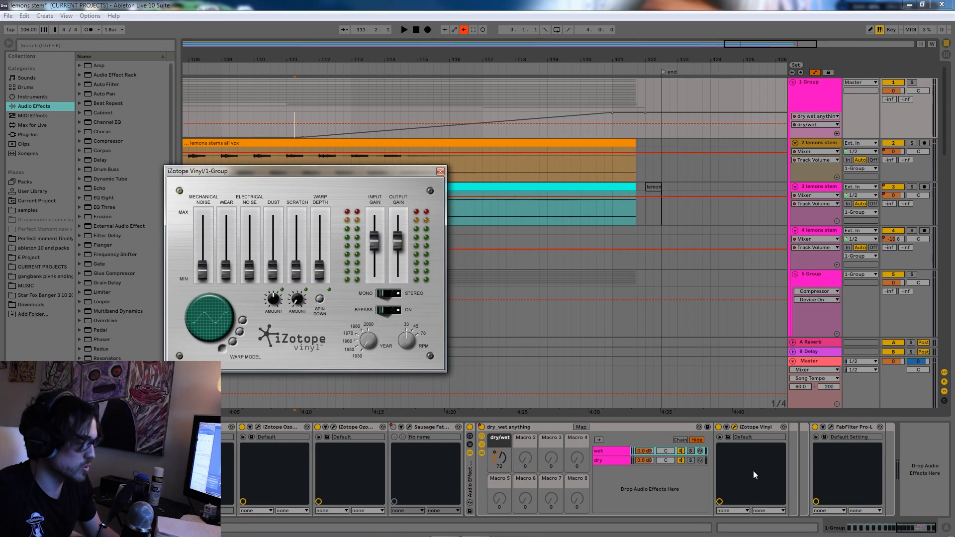
click(440, 172)
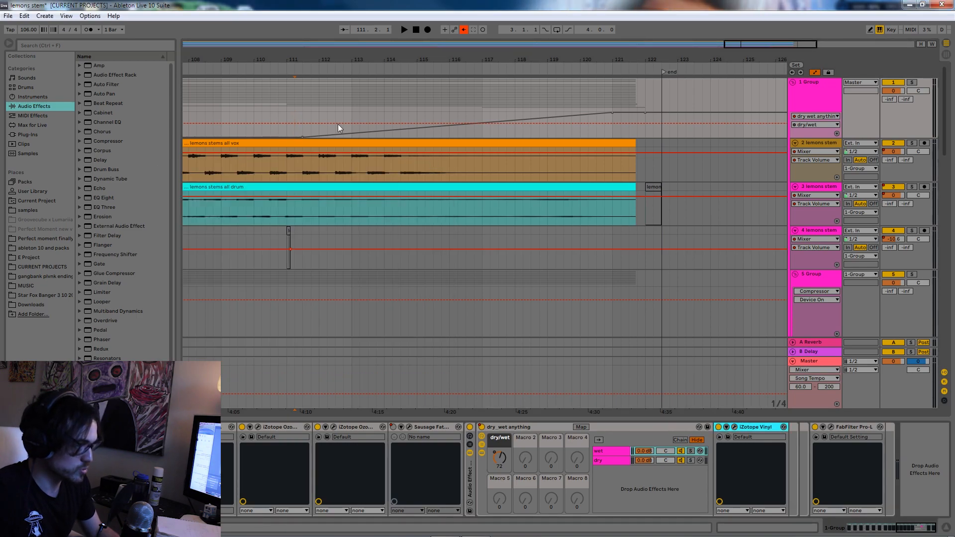
key(space)
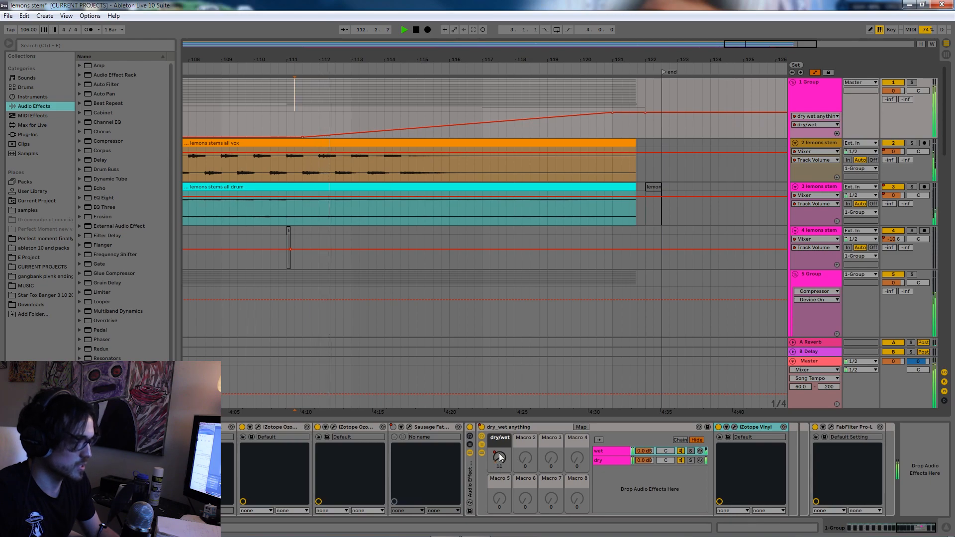
Raise iZotope Vinyl's Electrical Noise and Warp Depth, then bring the song's opening bars into view
click(735, 427)
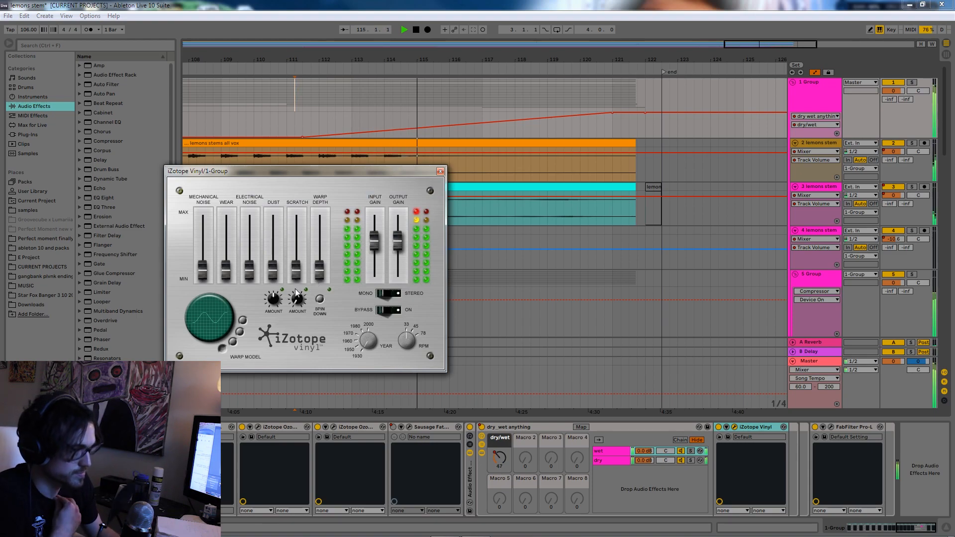
drag(249, 272, 249, 244)
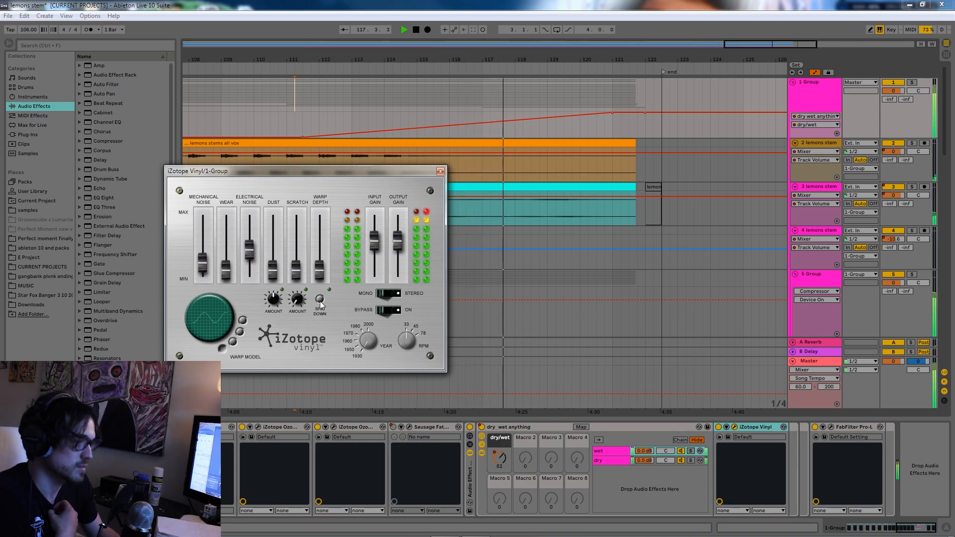
drag(319, 271, 321, 255)
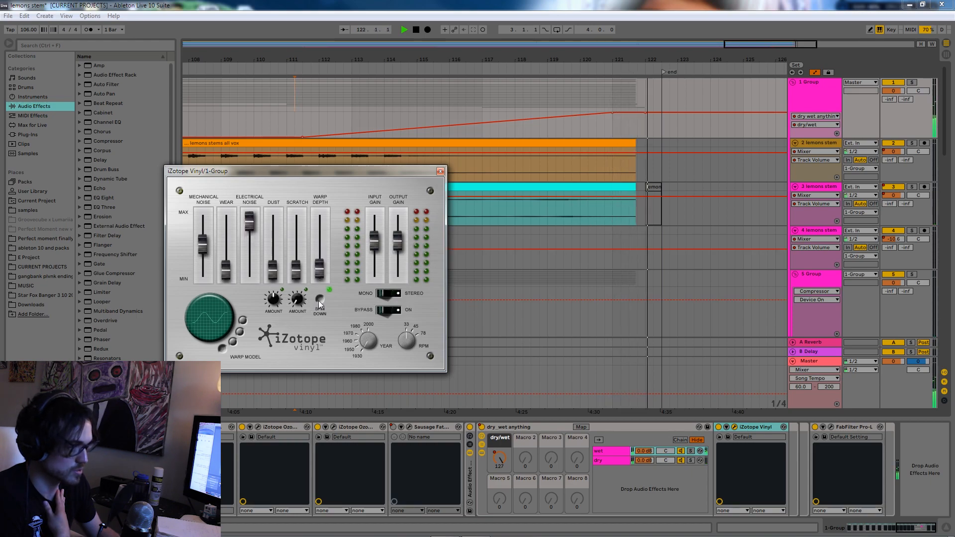
click(440, 171)
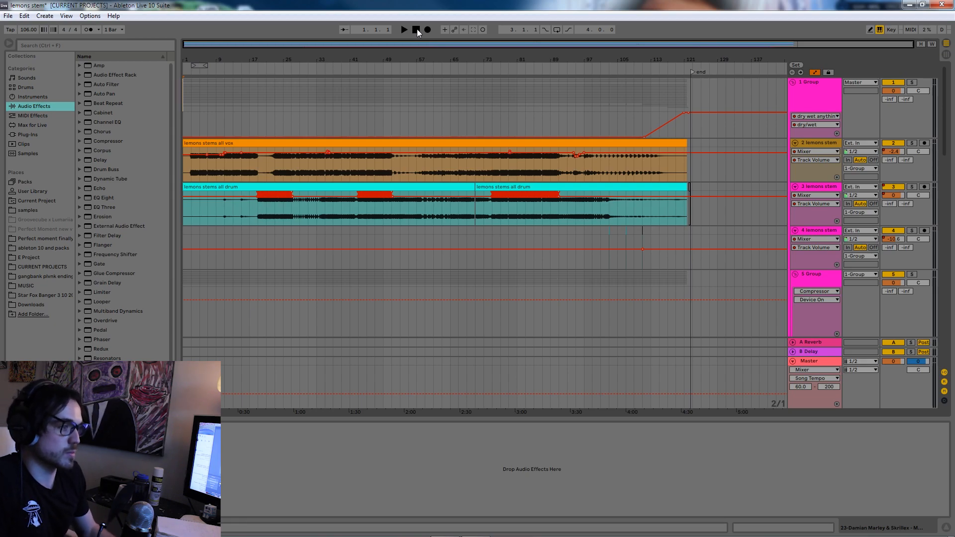
drag(326, 46, 333, 87)
drag(304, 238, 401, 139)
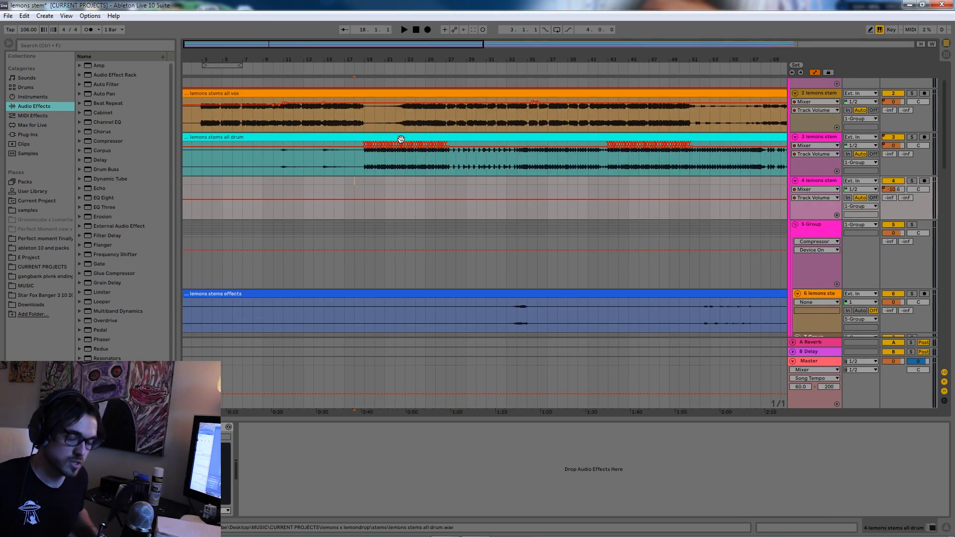